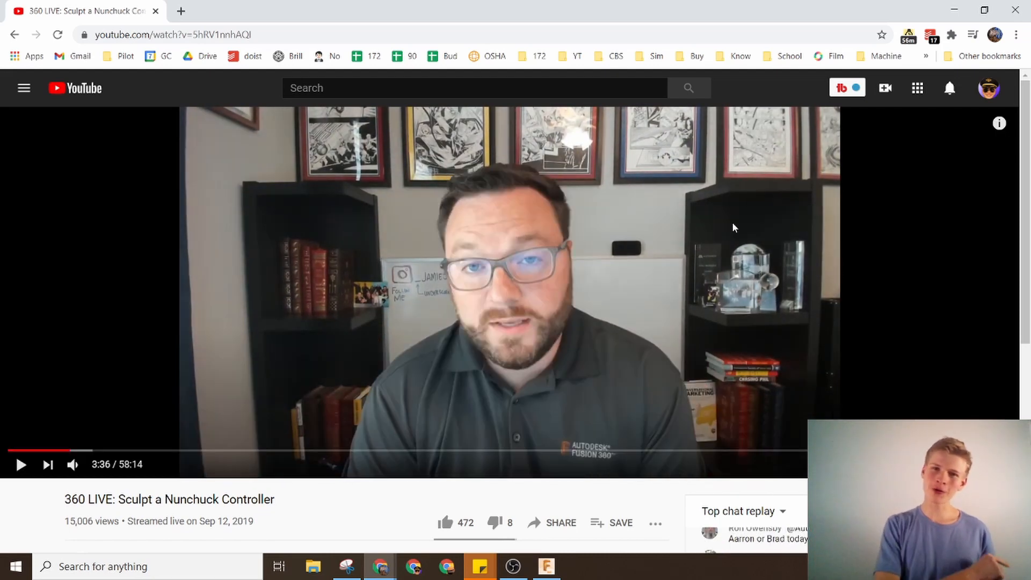
# Skim through the Nunchuck Controller sculpting livestream and its description, stopping playback at 48:55.
pyautogui.scroll(-3, 137, 322)
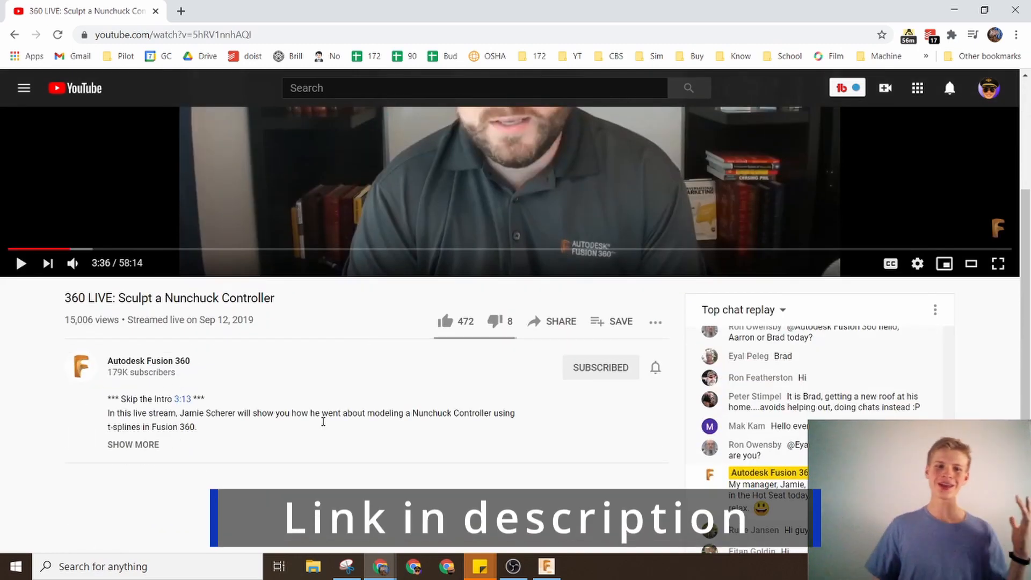
pyautogui.scroll(3, 323, 421)
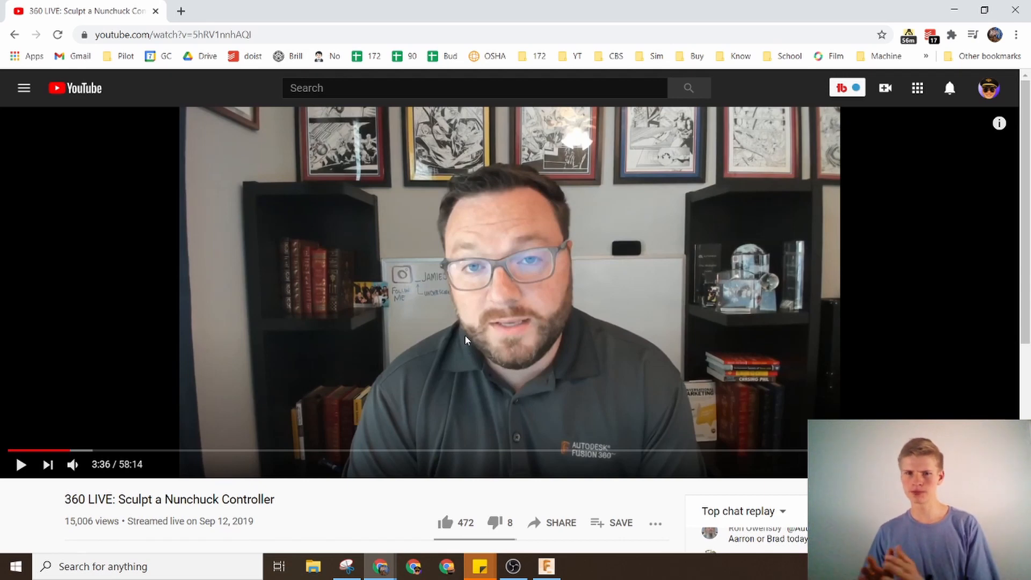
pyautogui.moveTo(391, 450); pyautogui.dragTo(411, 450)
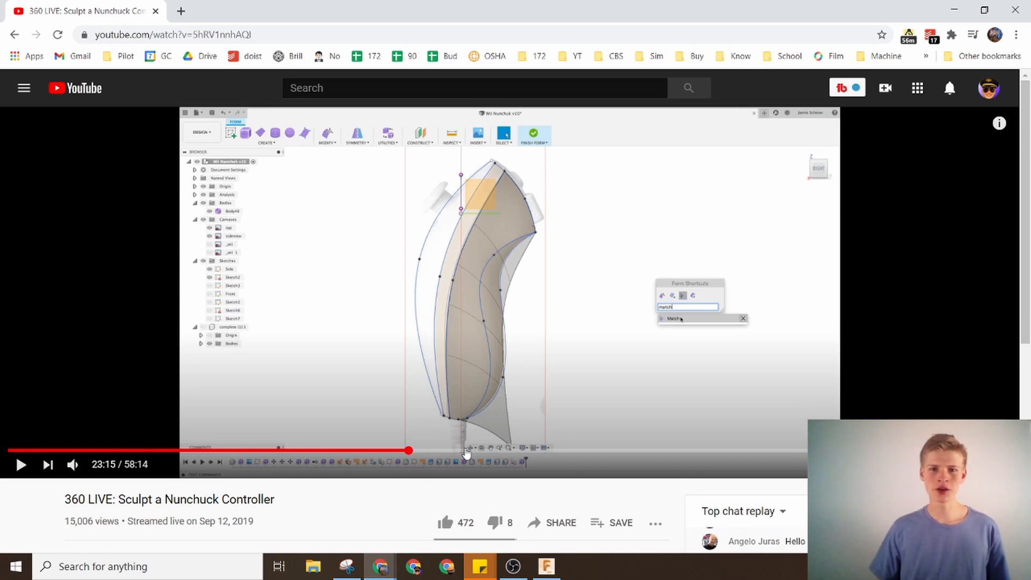
pyautogui.moveTo(466, 451); pyautogui.dragTo(511, 450)
pyautogui.moveTo(599, 445); pyautogui.dragTo(771, 449)
pyautogui.click(490, 299)
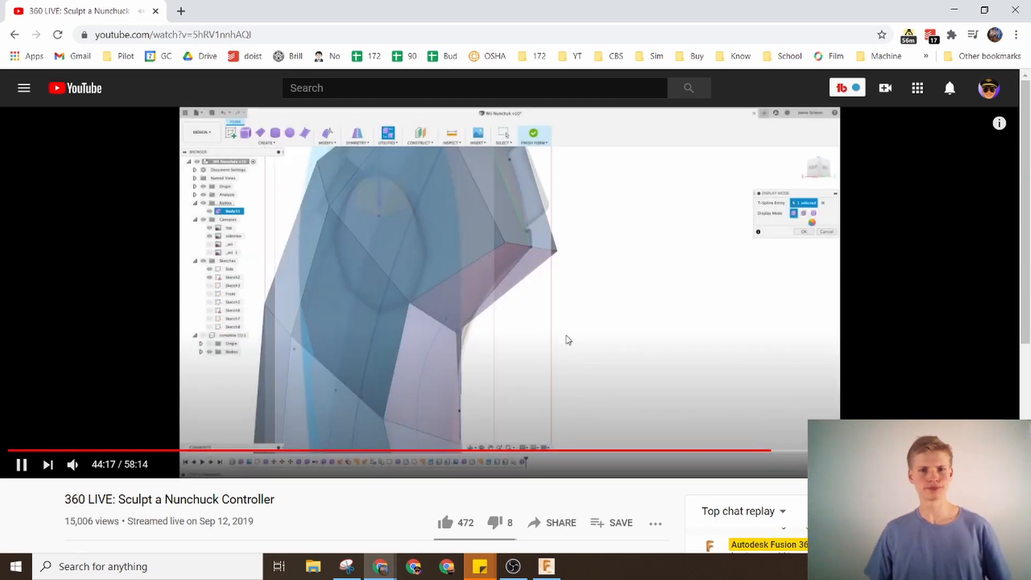
pyautogui.click(552, 317)
pyautogui.moveTo(807, 454); pyautogui.dragTo(854, 449)
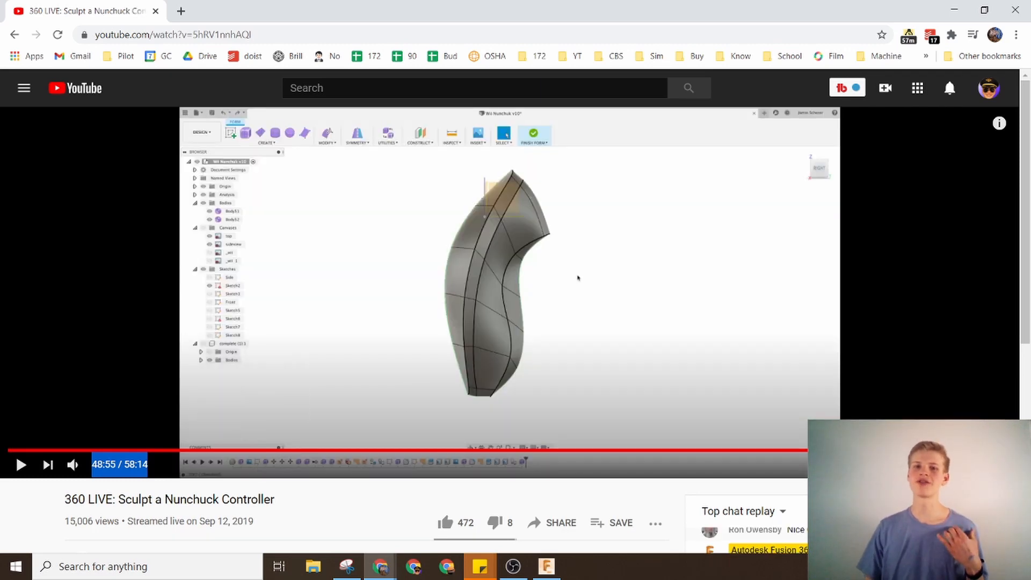
# Restart the livestream from the 3:13 timestamp linked in its description.
pyautogui.click(429, 511)
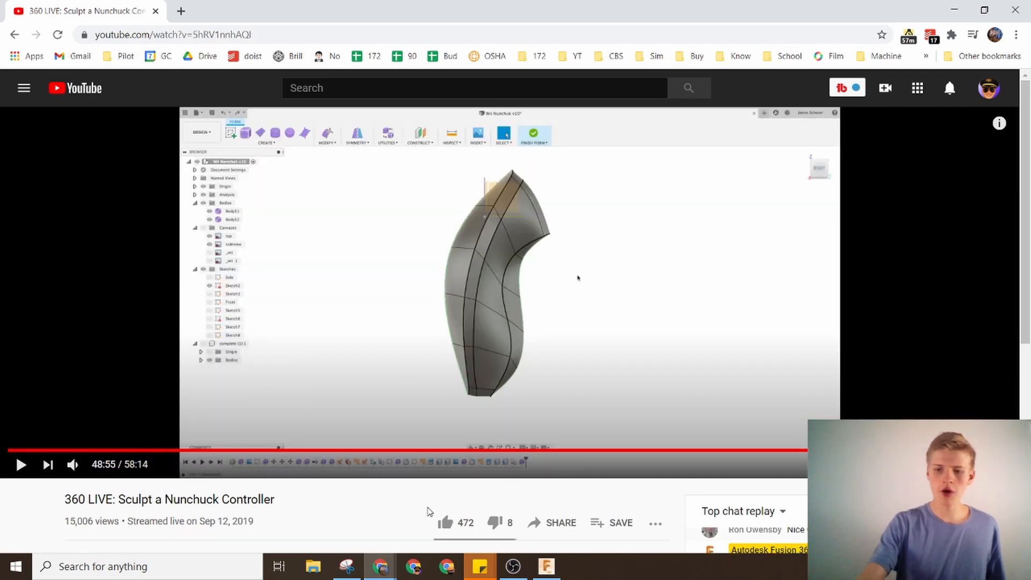
pyautogui.scroll(-6, 162, 449)
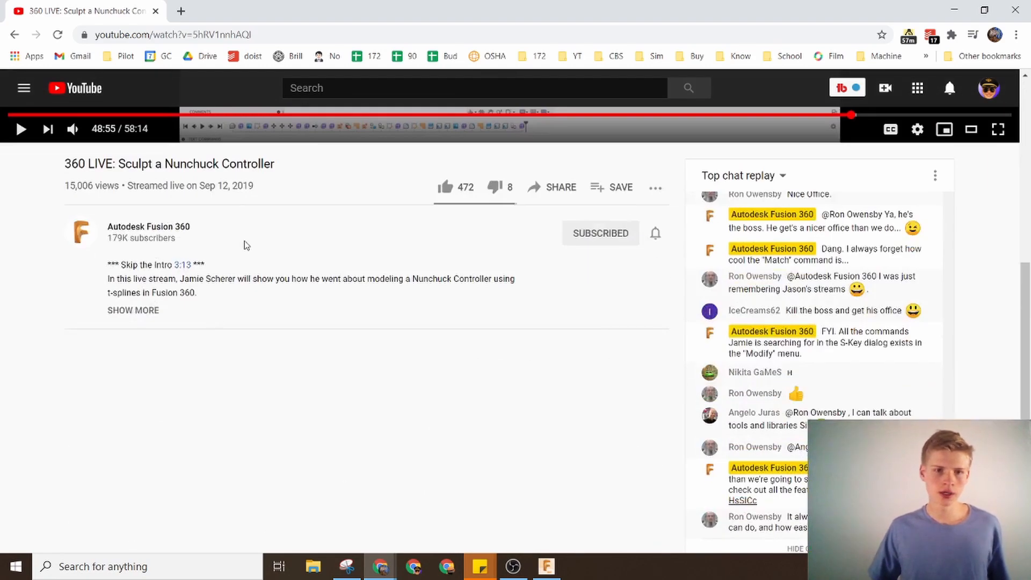
pyautogui.click(183, 264)
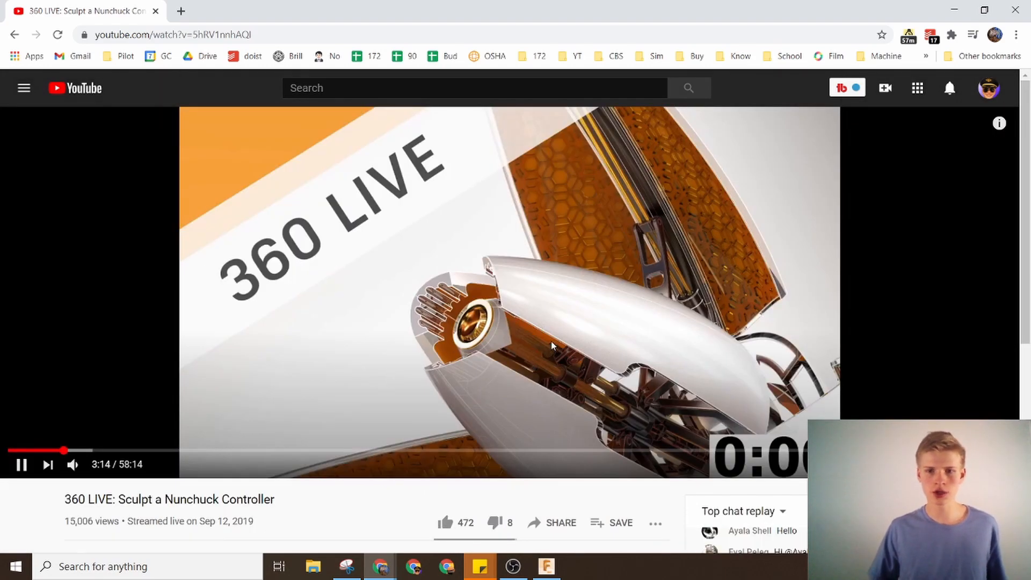
pyautogui.doubleClick(611, 342)
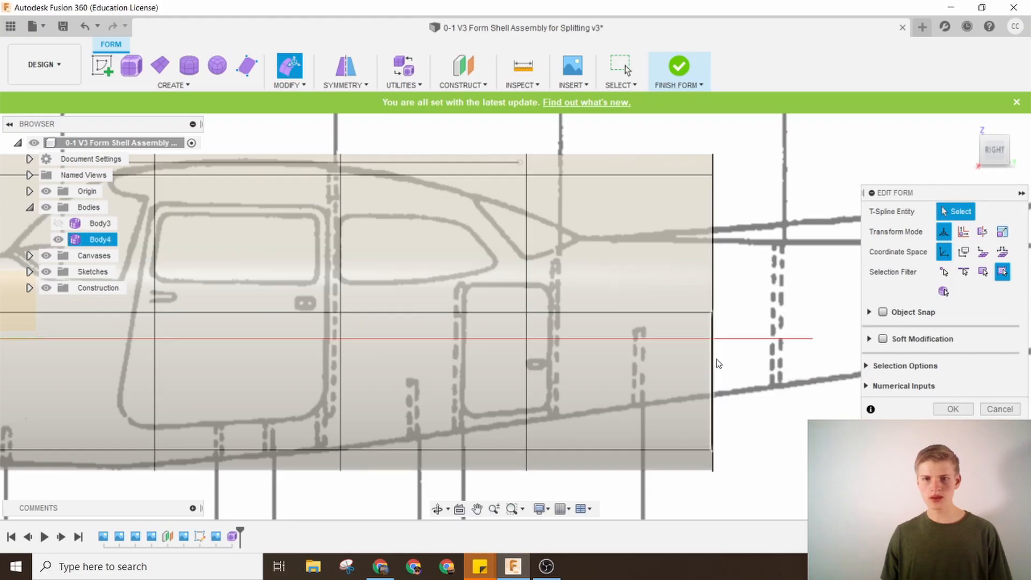
# Select the edge loop at the aft end of the fuselage cylinder and adjust it in the side view.
pyautogui.doubleClick(713, 363)
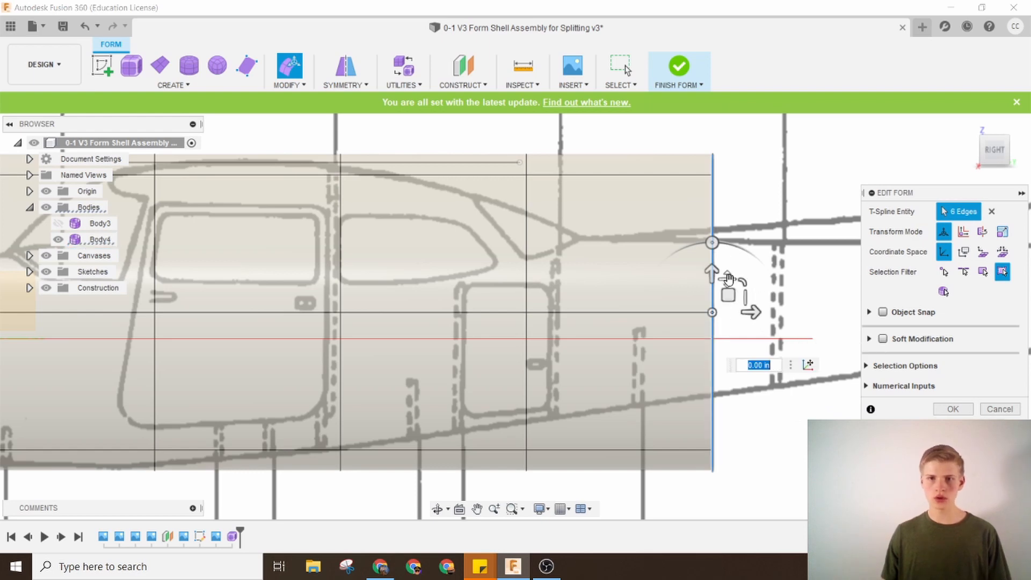
pyautogui.moveTo(744, 279); pyautogui.dragTo(733, 304)
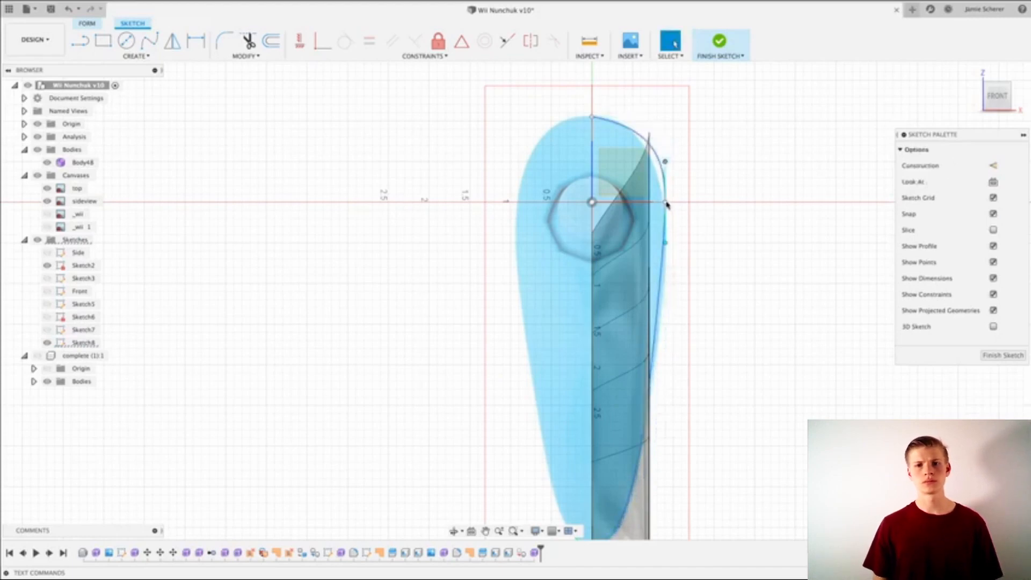
# Adjust the tangent handle at the top point of the existing outline spline to follow the canvas image.
pyautogui.click(591, 116)
pyautogui.moveTo(543, 94); pyautogui.dragTo(542, 105)
pyautogui.scroll(5, 542, 106)
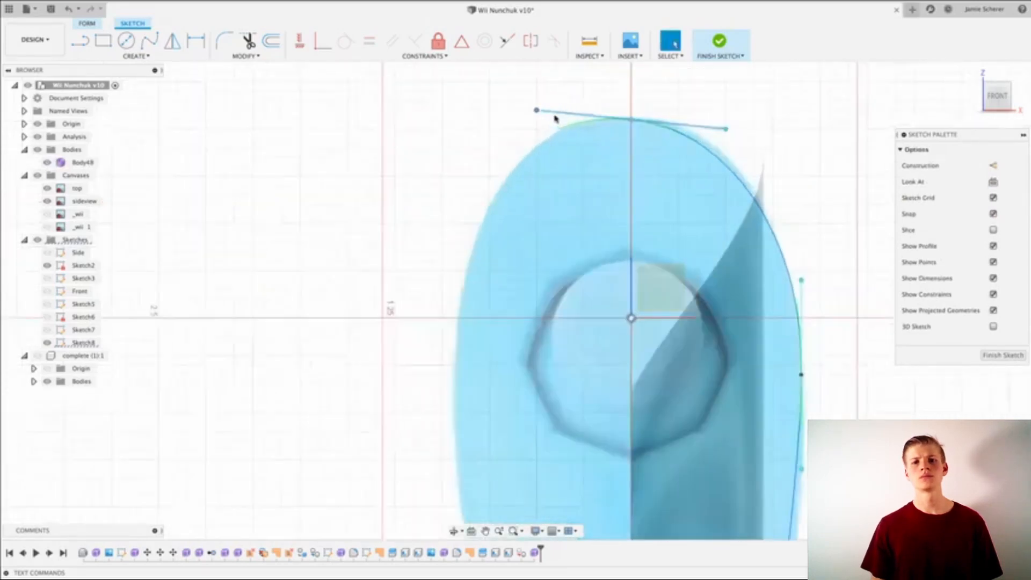
# Draw a fit point spline down the left side of the controller's front outline, ending near its lower tip.
pyautogui.click(550, 254)
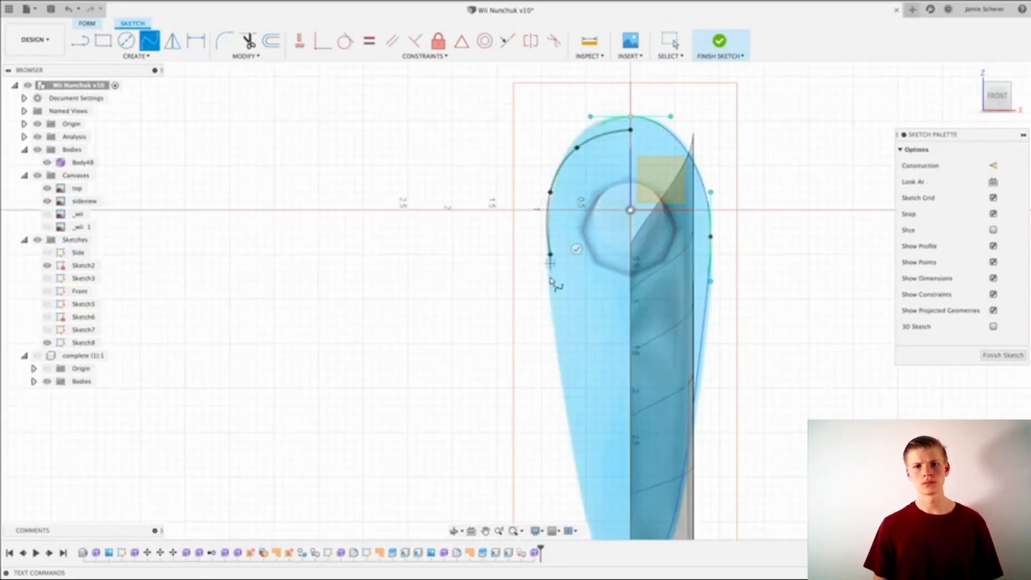
pyautogui.click(559, 370)
pyautogui.moveTo(589, 462); pyautogui.dragTo(566, 370, button='middle')
pyautogui.click(561, 403)
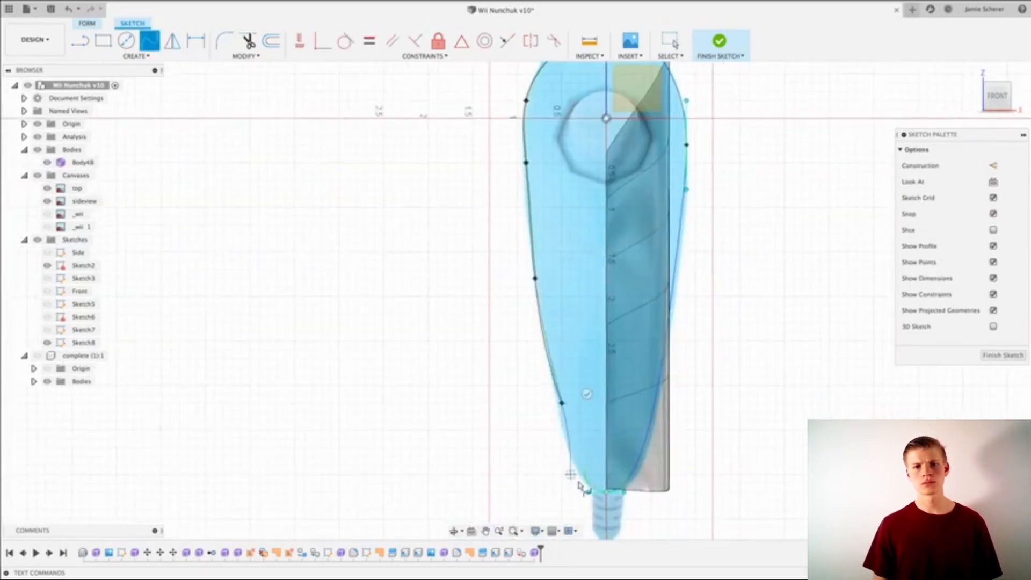
pyautogui.rightClick(579, 437)
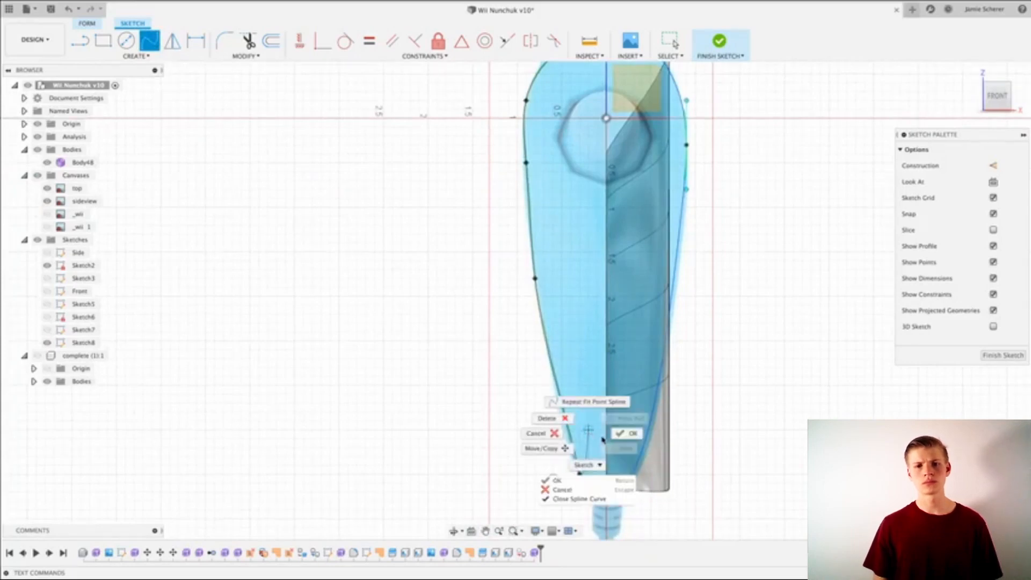
pyautogui.click(621, 432)
# Start a Curvature Comb Analysis for comparing the outline splines.
pyautogui.scroll(-2, 744, 207)
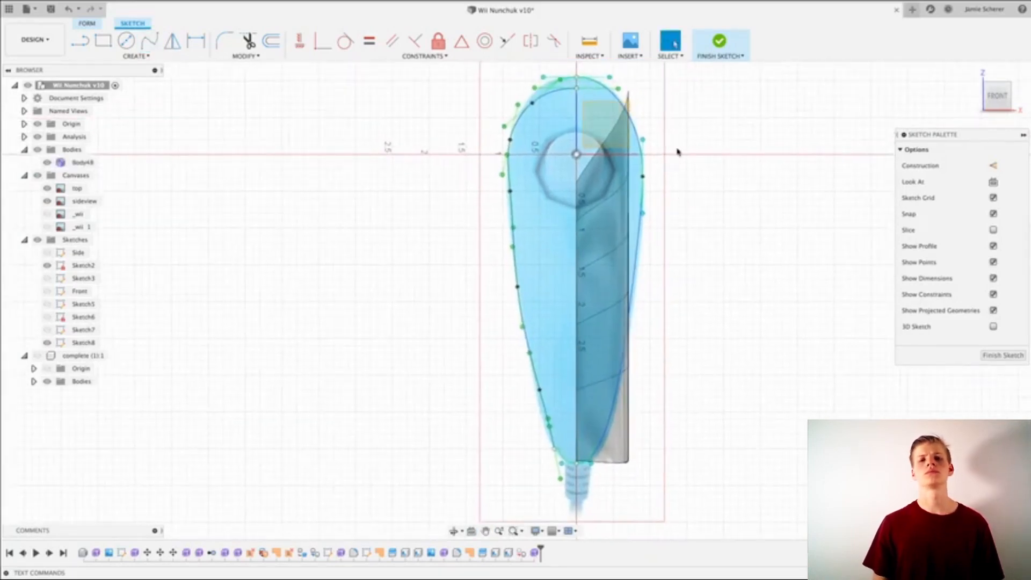
pyautogui.click(589, 55)
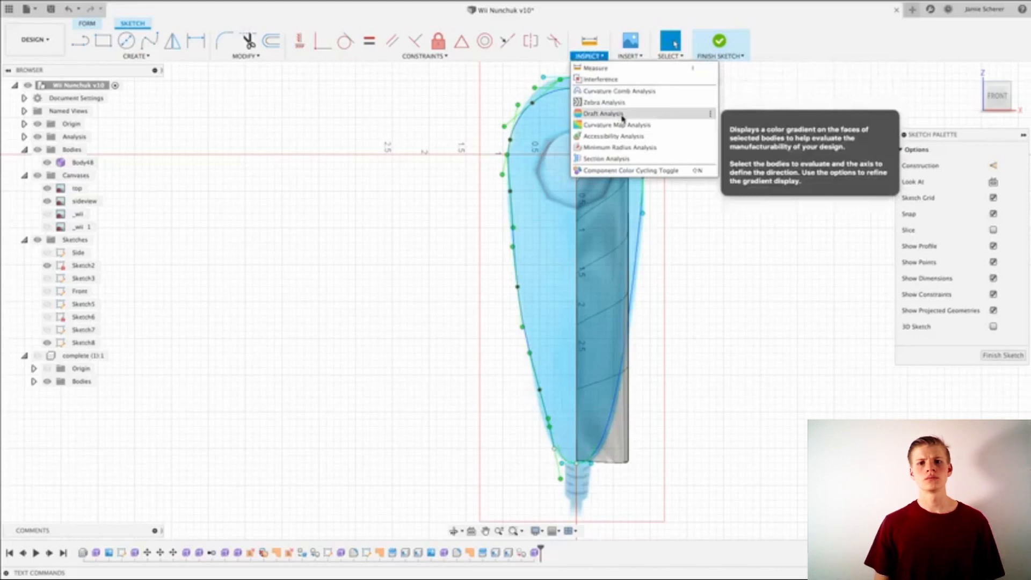
pyautogui.click(617, 91)
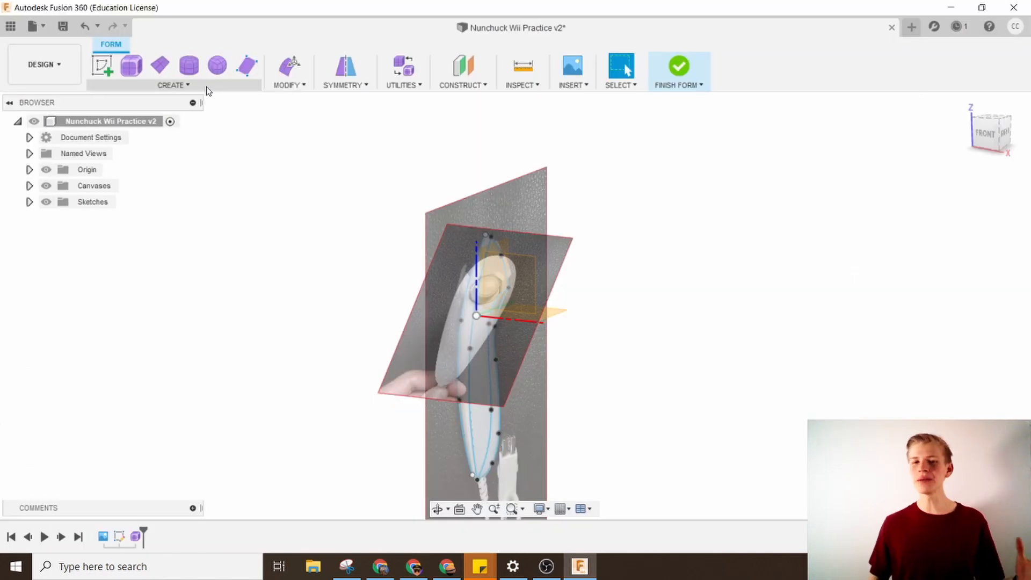
pyautogui.click(196, 85)
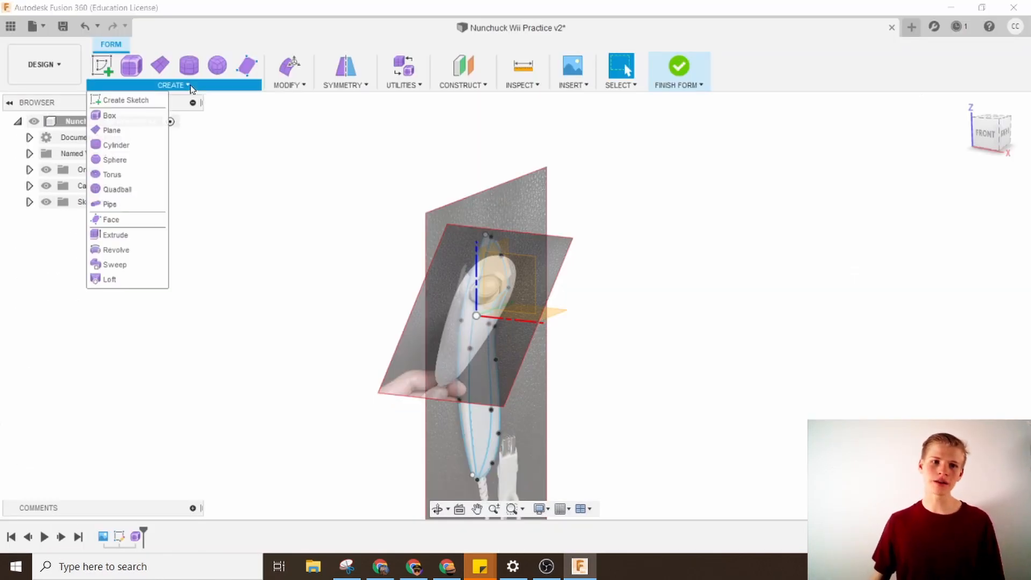
pyautogui.click(288, 81)
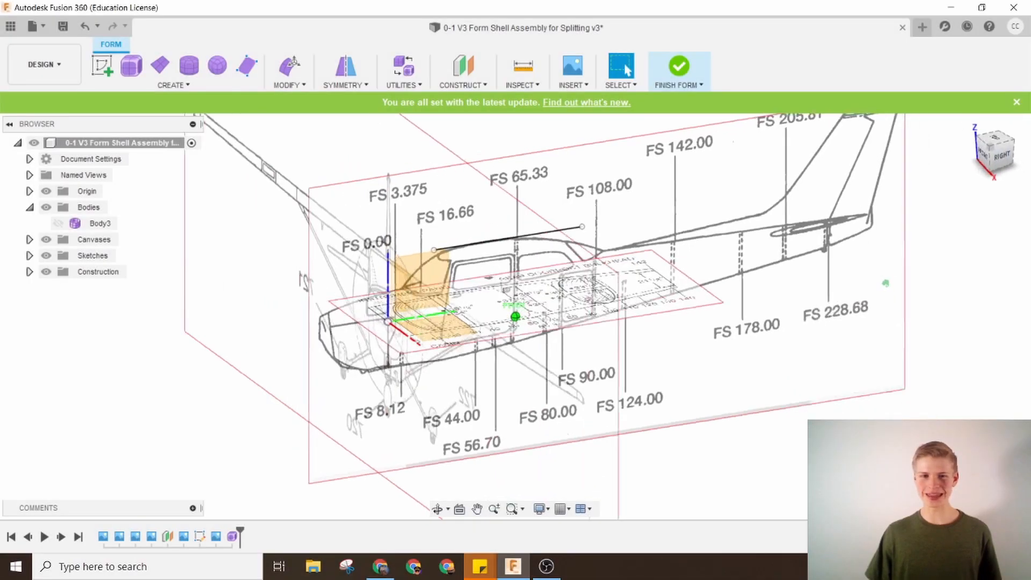
# Place a T-spline cylinder centred on the origin in the front view, with a diameter of about 57.7 in.
pyautogui.moveTo(994, 156)
pyautogui.mouseDown()
pyautogui.moveTo(1002, 160)
pyautogui.moveTo(989, 156)
pyautogui.mouseUp()
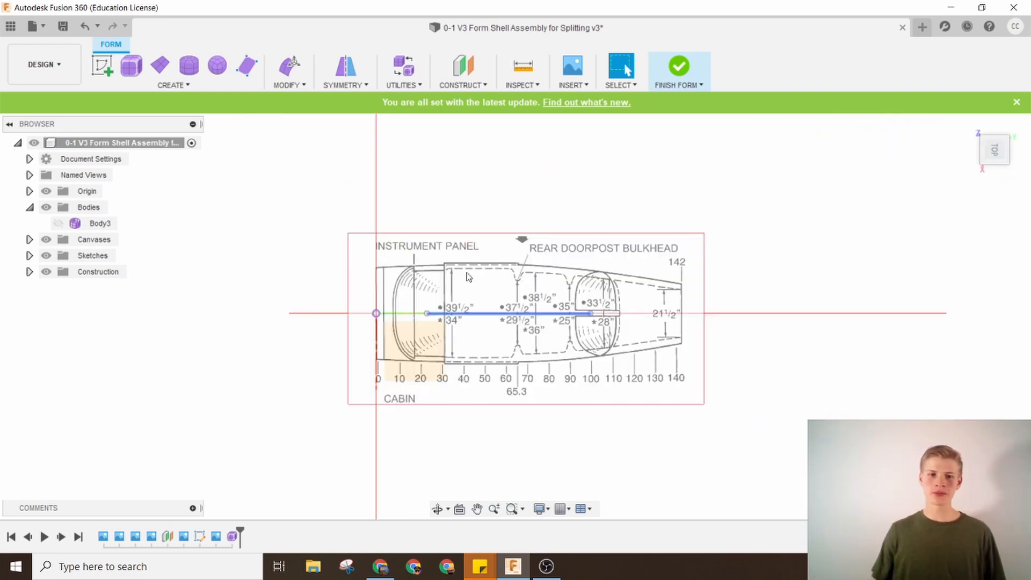
pyautogui.click(994, 146)
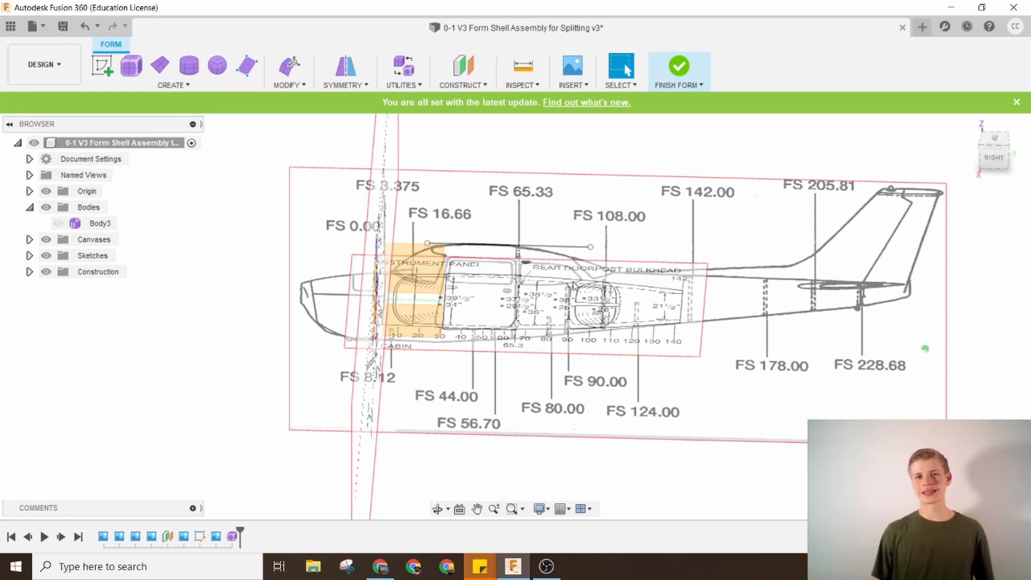
pyautogui.moveTo(994, 156); pyautogui.dragTo(943, 173)
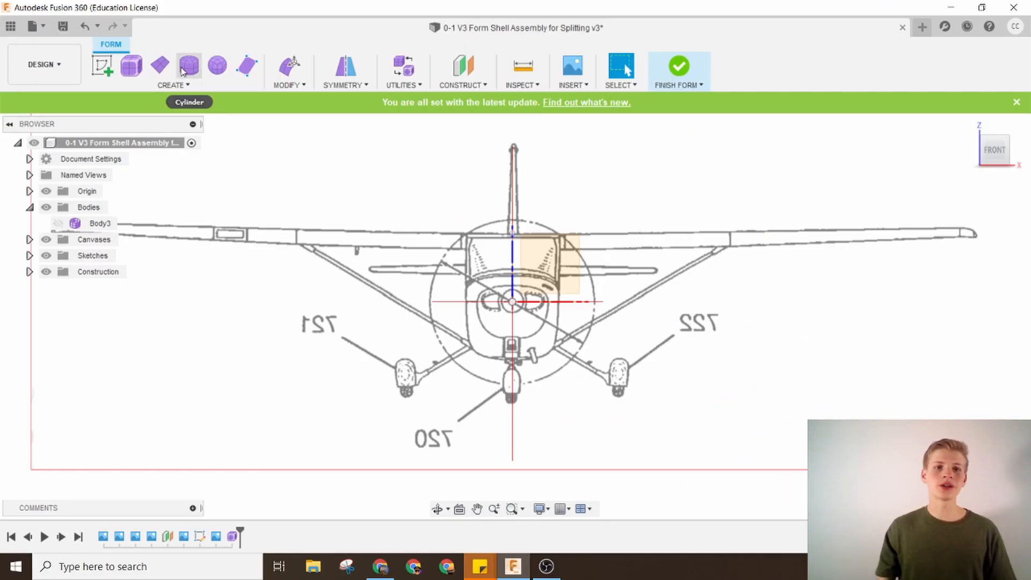
pyautogui.click(189, 65)
pyautogui.click(513, 302)
pyautogui.scroll(5, 569, 311)
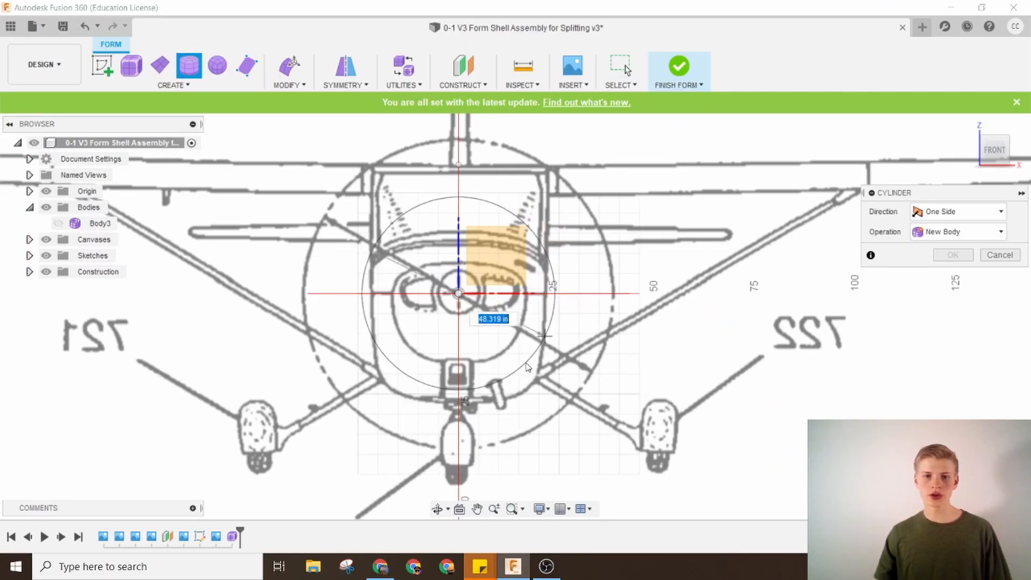
pyautogui.scroll(3, 526, 393)
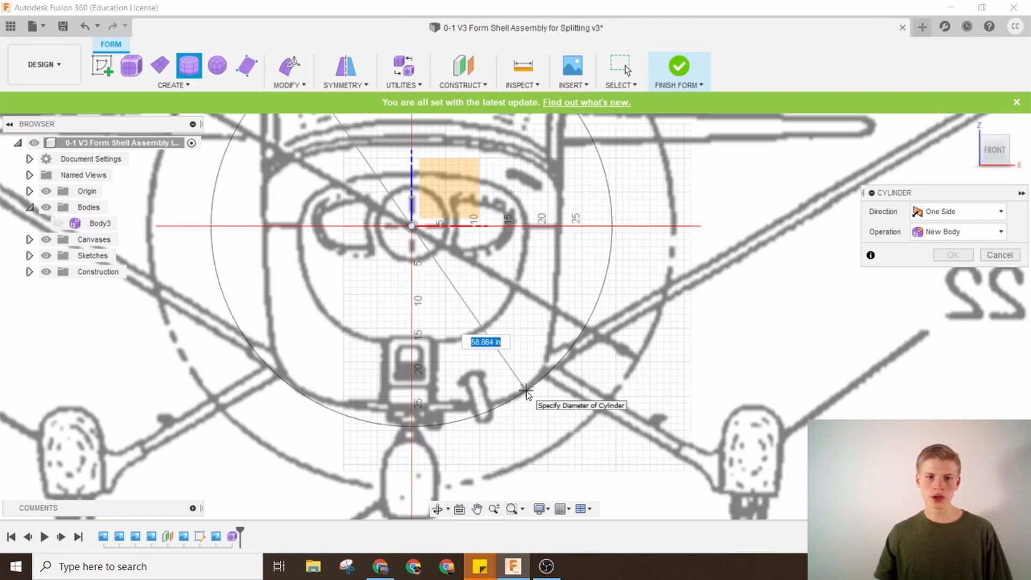
pyautogui.click(525, 391)
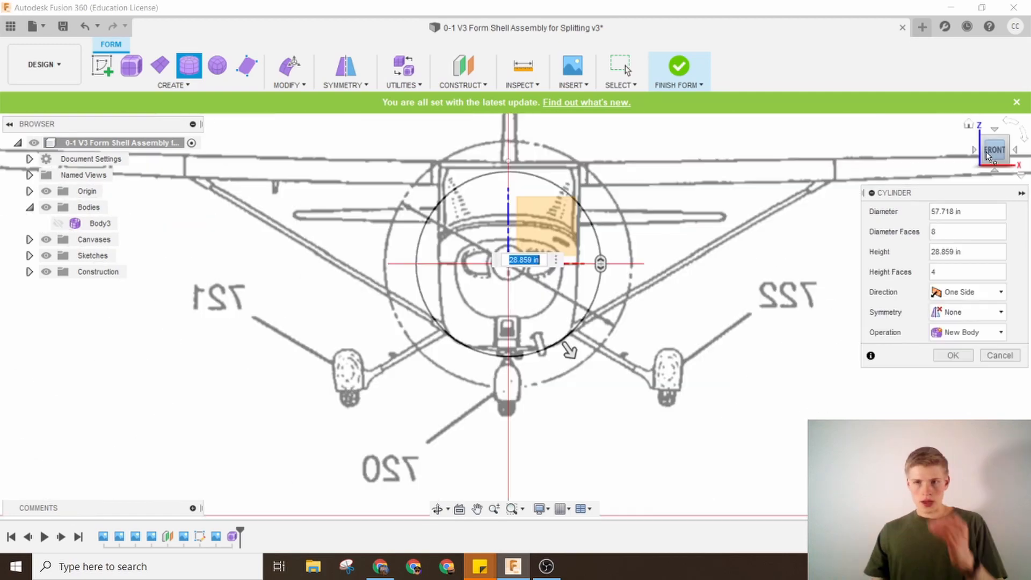
# Extend the cylinder aft along the fuselage side view to a height of 135 in, with 4 diameter faces.
pyautogui.moveTo(998, 151)
pyautogui.mouseDown()
pyautogui.moveTo(990, 164)
pyautogui.moveTo(981, 158)
pyautogui.mouseUp()
pyautogui.click(999, 141)
pyautogui.moveTo(424, 256); pyautogui.dragTo(756, 263)
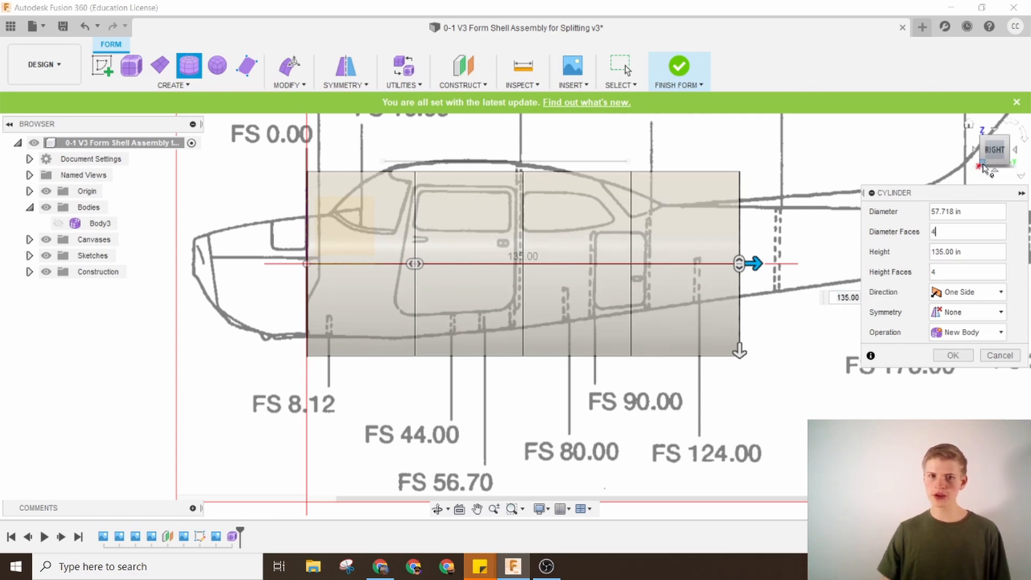
pyautogui.moveTo(1002, 155); pyautogui.dragTo(970, 159)
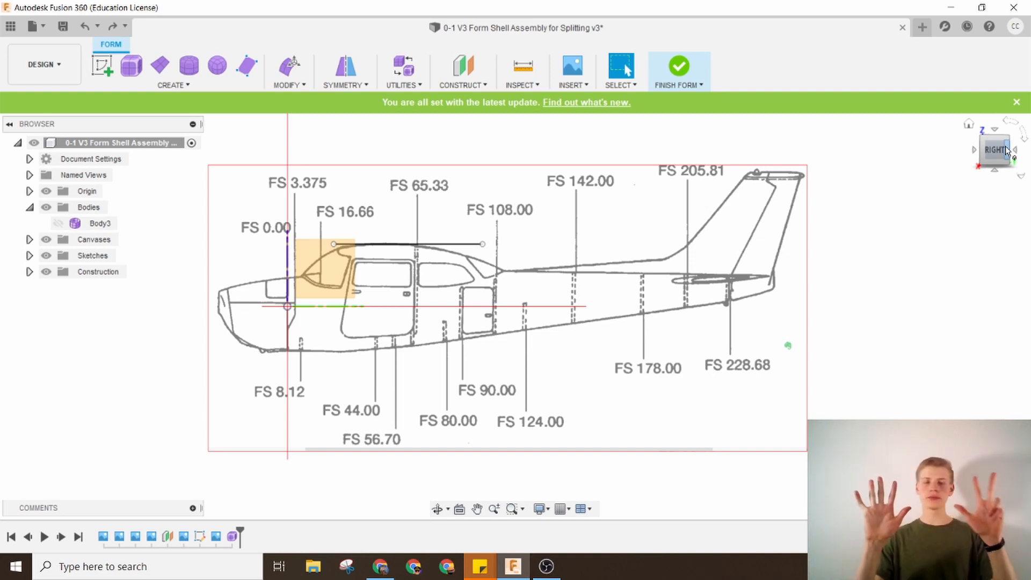
# Shift all faces of the cylinder body about 1 in aft to align its front end with the firewall line.
pyautogui.click(1007, 151)
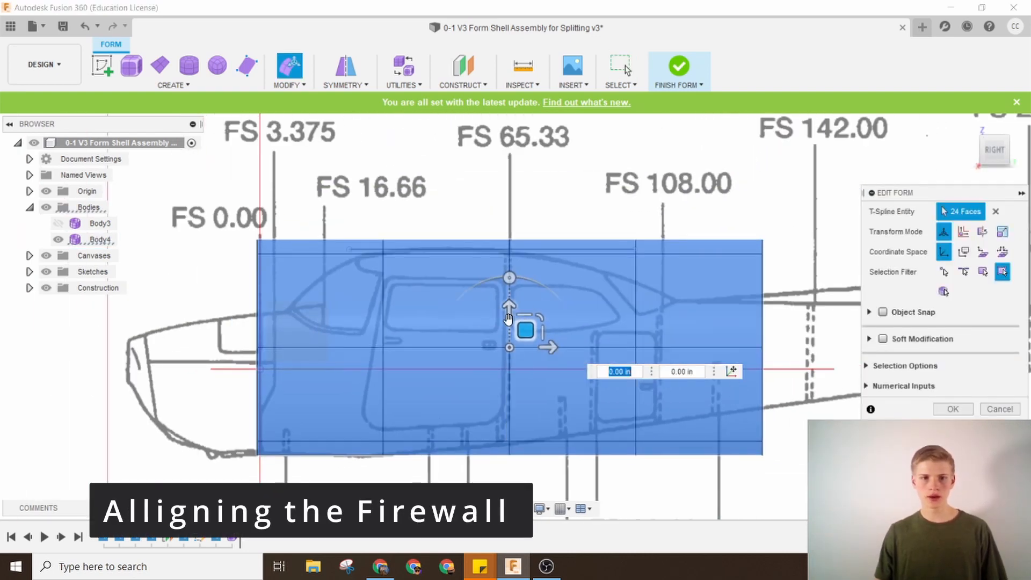
pyautogui.scroll(3, 317, 365)
pyautogui.moveTo(357, 350); pyautogui.dragTo(361, 342, button='middle')
pyautogui.scroll(3, 314, 349)
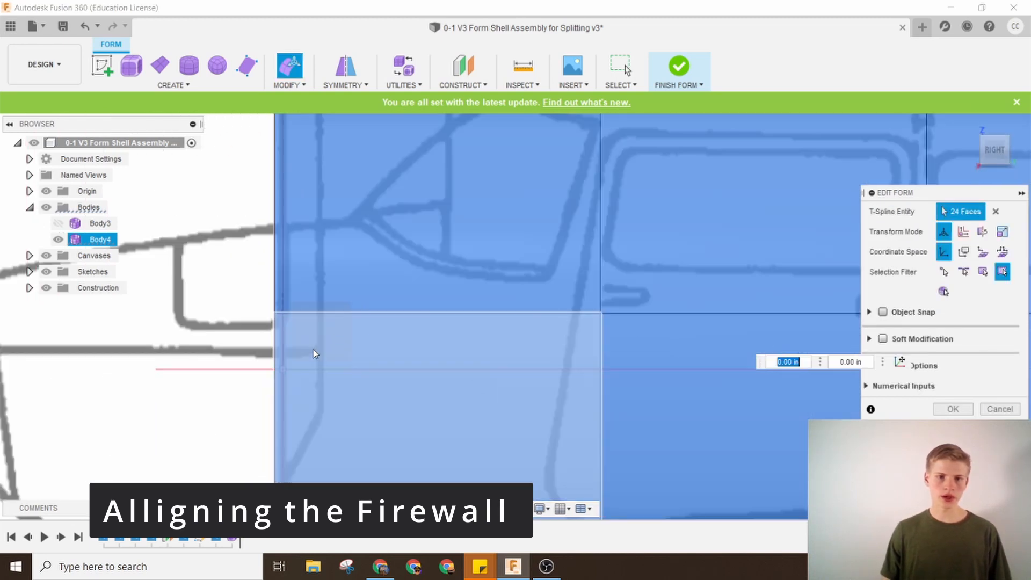
pyautogui.scroll(-2, 681, 301)
pyautogui.moveTo(614, 309); pyautogui.dragTo(442, 308, button='middle')
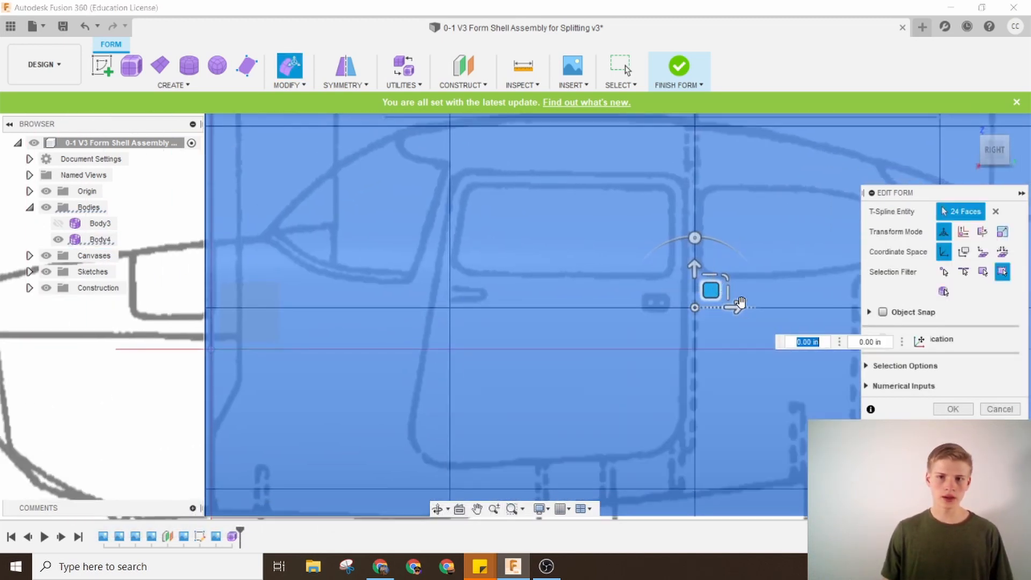
pyautogui.moveTo(740, 306); pyautogui.dragTo(747, 307)
pyautogui.scroll(6, 316, 334)
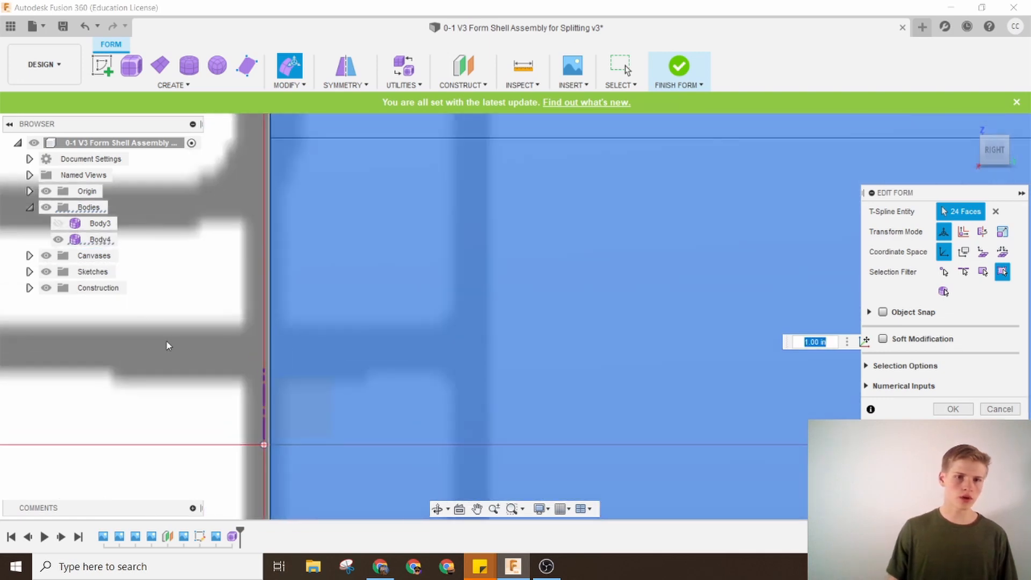
pyautogui.scroll(-5, 446, 365)
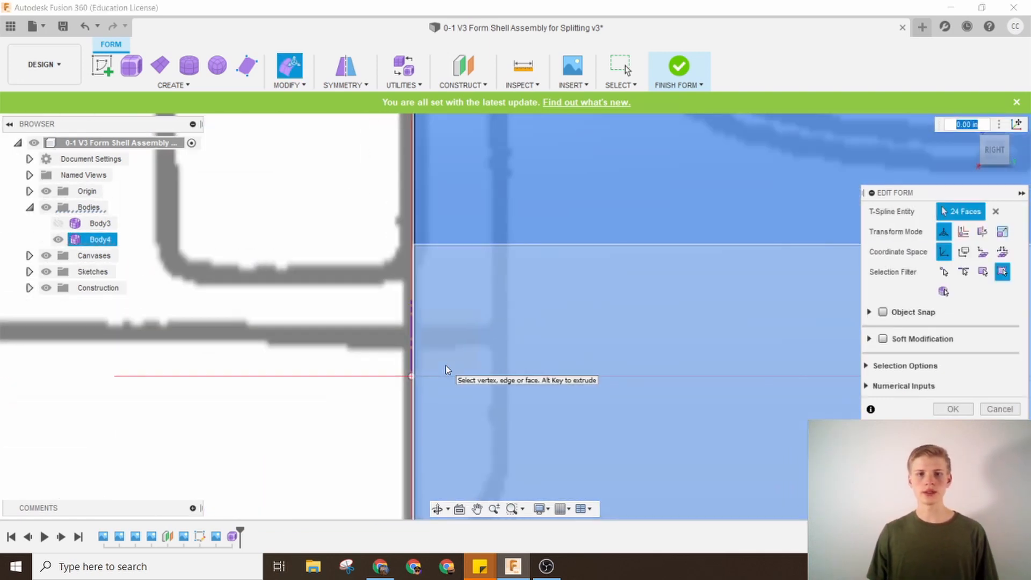
# Scale the edge loop at the cylinder's aft end vertically by about 0.51 to fit the fuselage side outline.
pyautogui.scroll(-5, 601, 428)
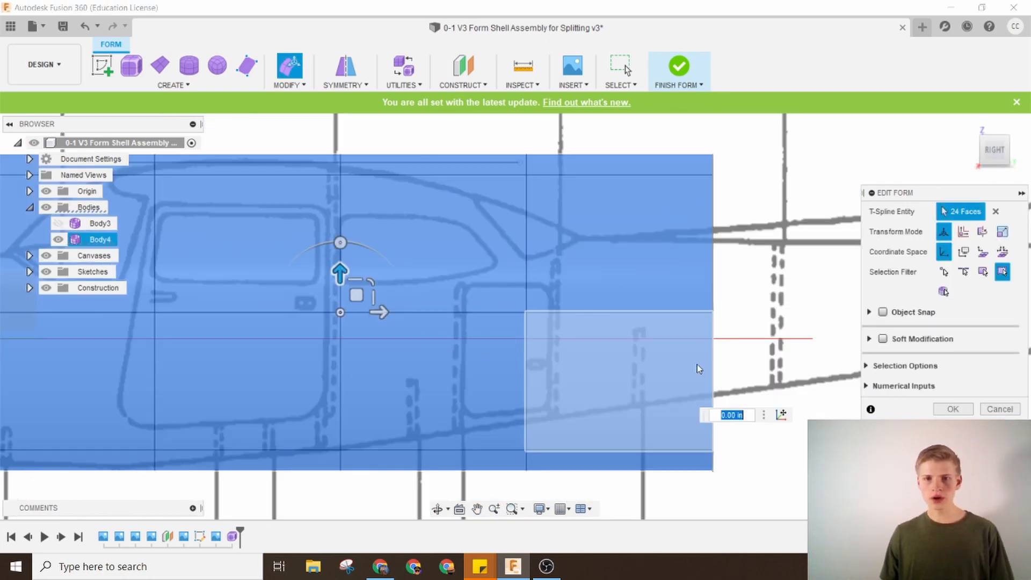
pyautogui.click(697, 364)
pyautogui.click(718, 363)
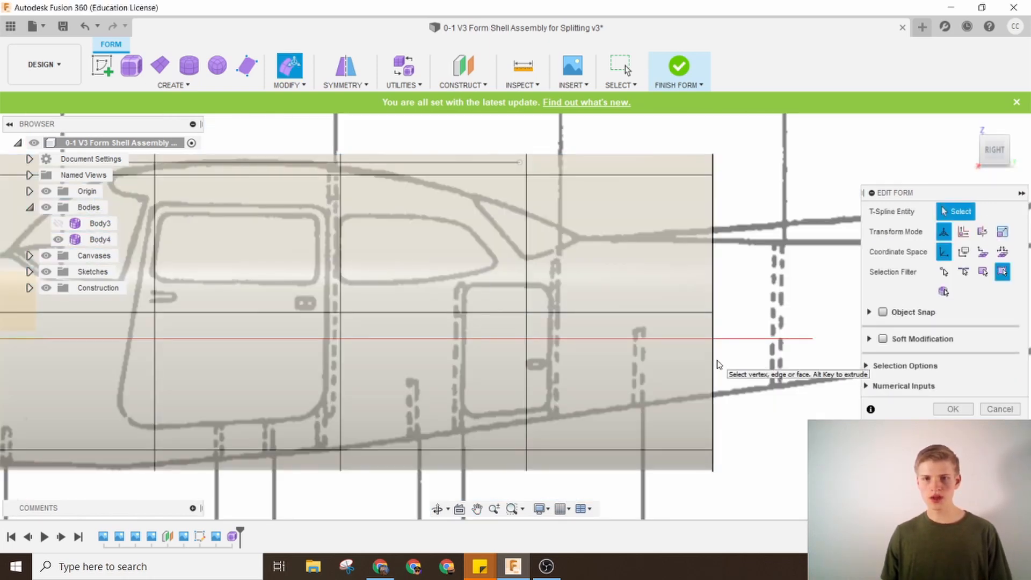
pyautogui.doubleClick(713, 363)
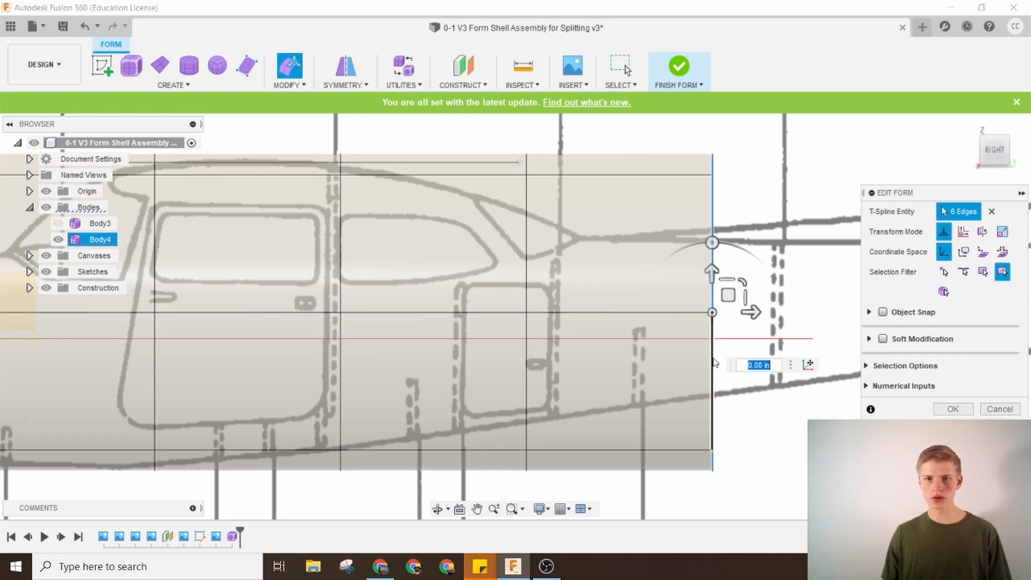
pyautogui.moveTo(729, 278); pyautogui.dragTo(735, 300)
pyautogui.write('0.59')
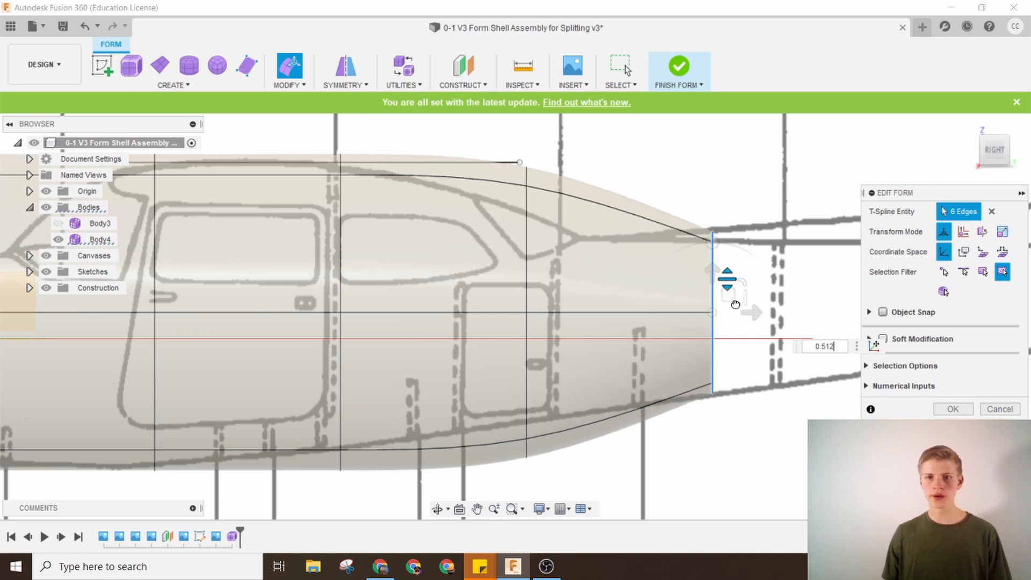
# Scale the aft edge loop vertically by a further 0.90 or so and fine-tune its vertical position against the outline.
pyautogui.write('0.904')
pyautogui.scroll(4, 731, 269)
pyautogui.moveTo(731, 252); pyautogui.dragTo(731, 257)
pyautogui.scroll(2, 750, 282)
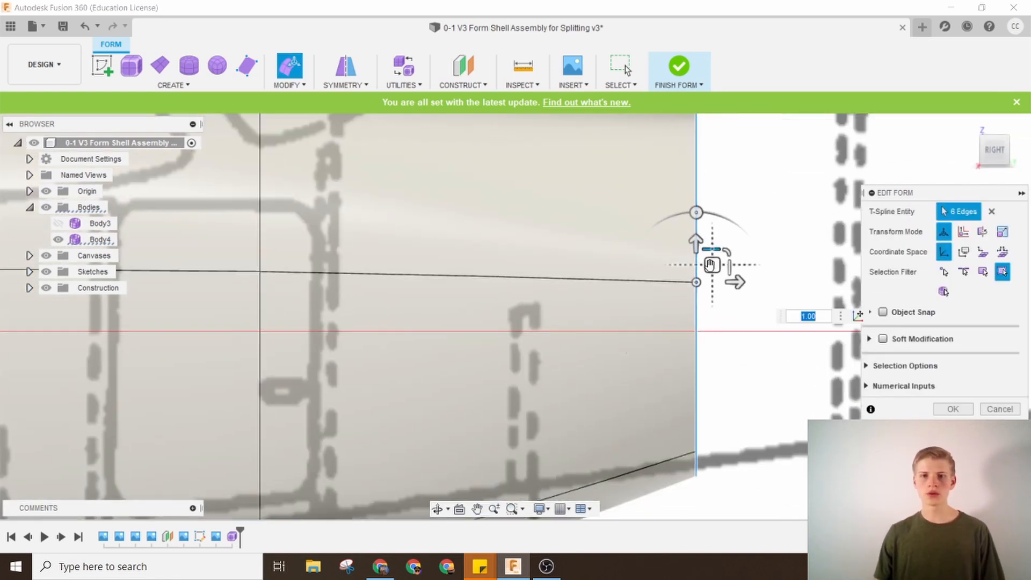
pyautogui.moveTo(713, 262); pyautogui.dragTo(699, 347, button='middle')
pyautogui.moveTo(698, 347); pyautogui.dragTo(699, 351)
pyautogui.scroll(-3, 721, 243)
# Adjust the intermediate edge loops forward of the aft end vertically towards the side-view outline.
pyautogui.doubleClick(427, 244)
pyautogui.scroll(-2, 430, 244)
pyautogui.moveTo(495, 331); pyautogui.dragTo(497, 349)
pyautogui.moveTo(497, 349); pyautogui.dragTo(933, 364, button='middle')
pyautogui.doubleClick(436, 349)
pyautogui.moveTo(433, 348); pyautogui.dragTo(432, 345)
# Raise the edge loop near station FS 65.33 slightly towards the cabin roofline.
pyautogui.moveTo(805, 323); pyautogui.dragTo(485, 322, button='middle')
pyautogui.doubleClick(575, 320)
pyautogui.moveTo(538, 343); pyautogui.dragTo(544, 313, button='middle')
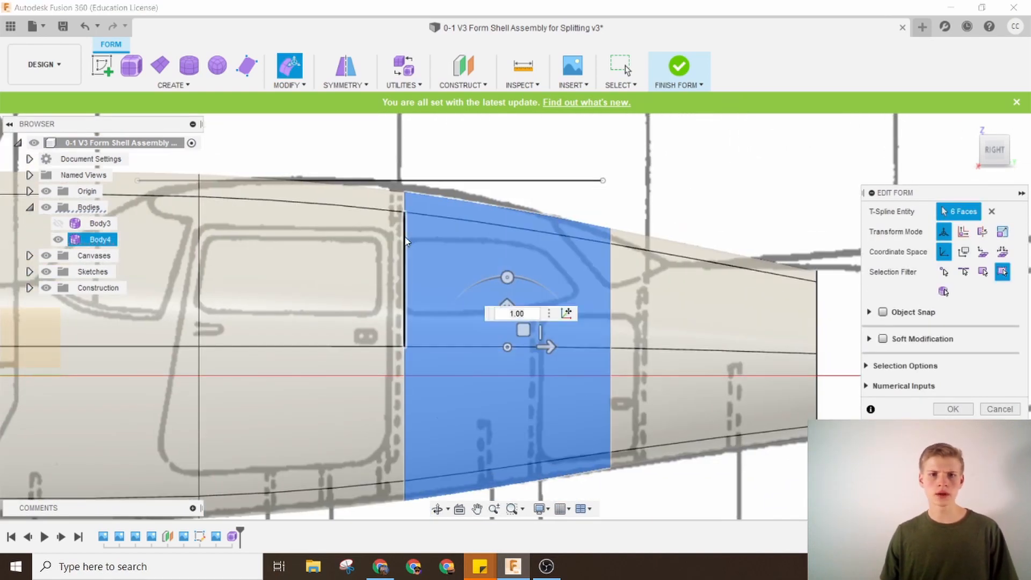
pyautogui.doubleClick(405, 240)
pyautogui.moveTo(406, 308); pyautogui.dragTo(405, 300)
# Lower the edge loop near station FS 108 and scale it vertically by about 0.75 to fit the rear roofline.
pyautogui.scroll(1, 460, 314)
pyautogui.moveTo(460, 313); pyautogui.dragTo(425, 297, button='middle')
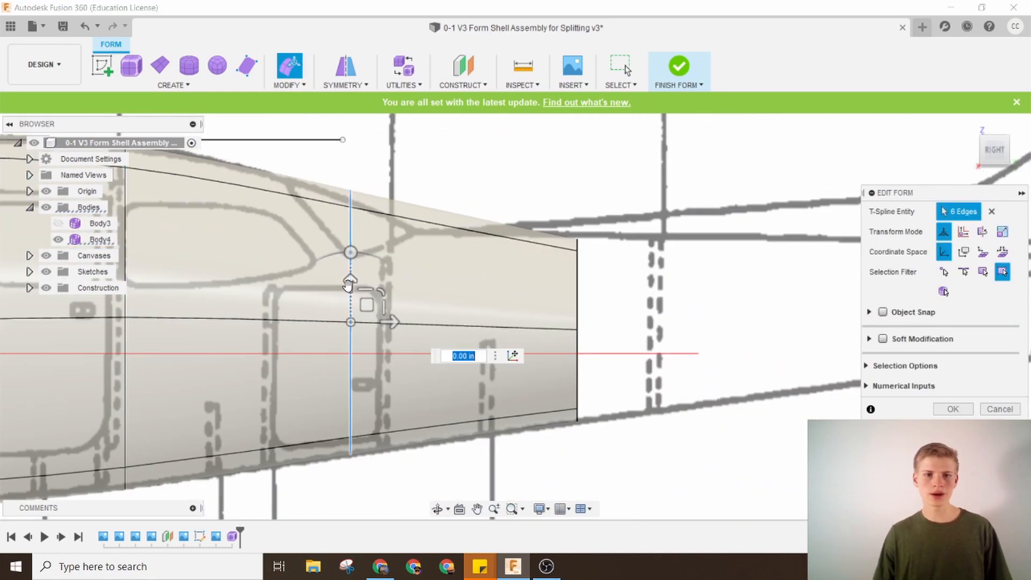
pyautogui.moveTo(223, 323); pyautogui.dragTo(353, 402, button='middle')
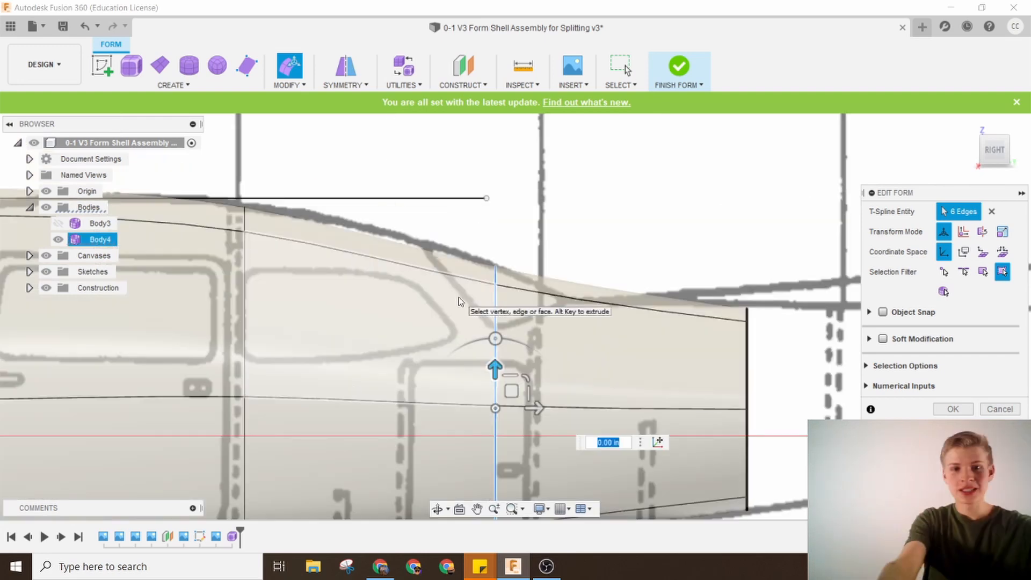
pyautogui.scroll(-2, 460, 301)
pyautogui.moveTo(548, 301); pyautogui.dragTo(610, 300, button='middle')
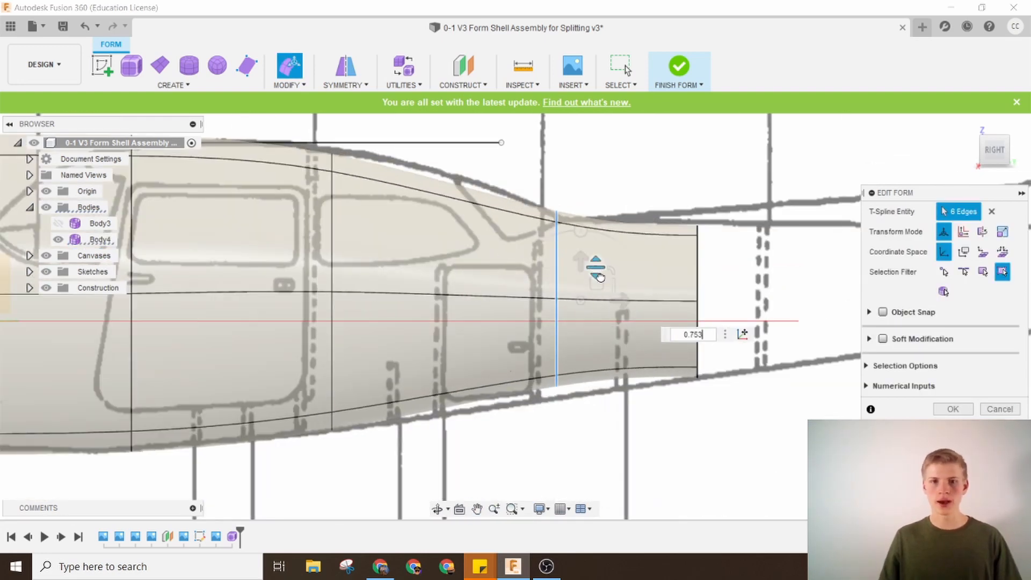
pyautogui.moveTo(590, 267); pyautogui.dragTo(589, 277)
pyautogui.scroll(2, 837, 183)
pyautogui.click(594, 271)
pyautogui.scroll(-4, 690, 283)
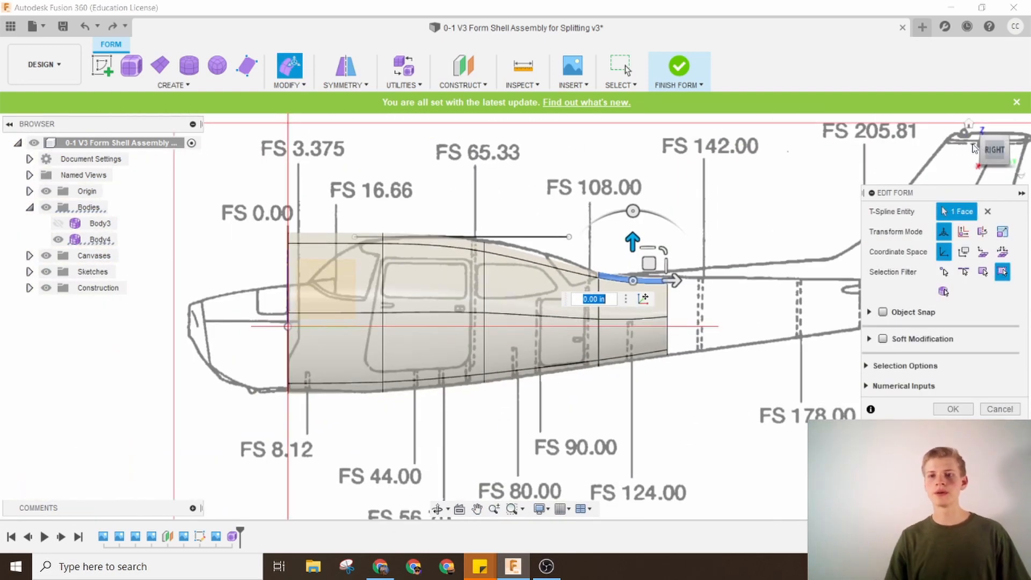
# Examine the reshaped body in 3D against the blueprint canvases and finish the form edit.
pyautogui.moveTo(987, 146); pyautogui.dragTo(995, 151)
pyautogui.keyDown('shift'); pyautogui.moveTo(301, 429); pyautogui.dragTo(588, 360, button='middle'); pyautogui.keyUp('shift')
pyautogui.click(989, 155)
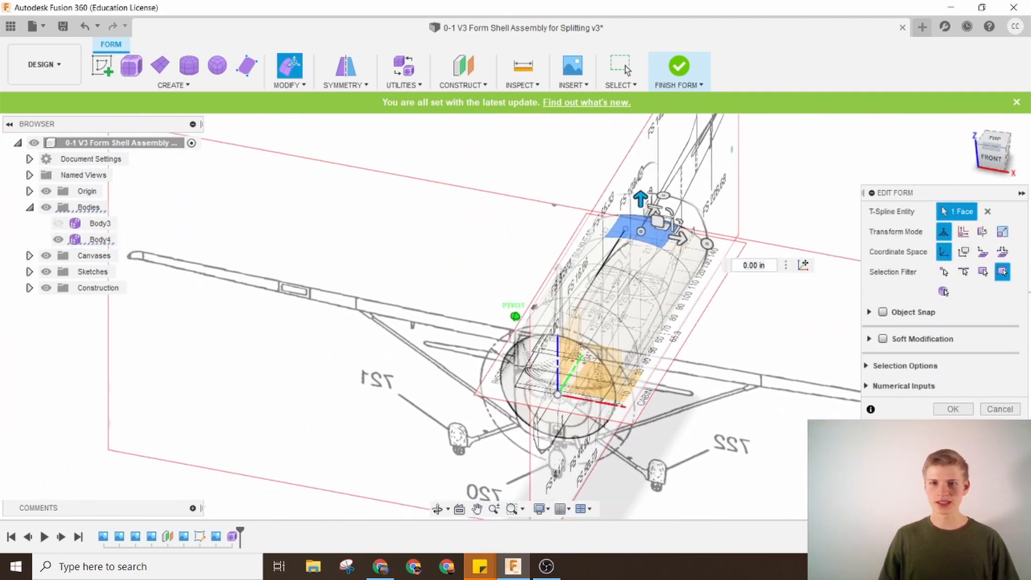
pyautogui.keyDown('shift'); pyautogui.moveTo(536, 231); pyautogui.dragTo(735, 225, button='middle'); pyautogui.keyUp('shift')
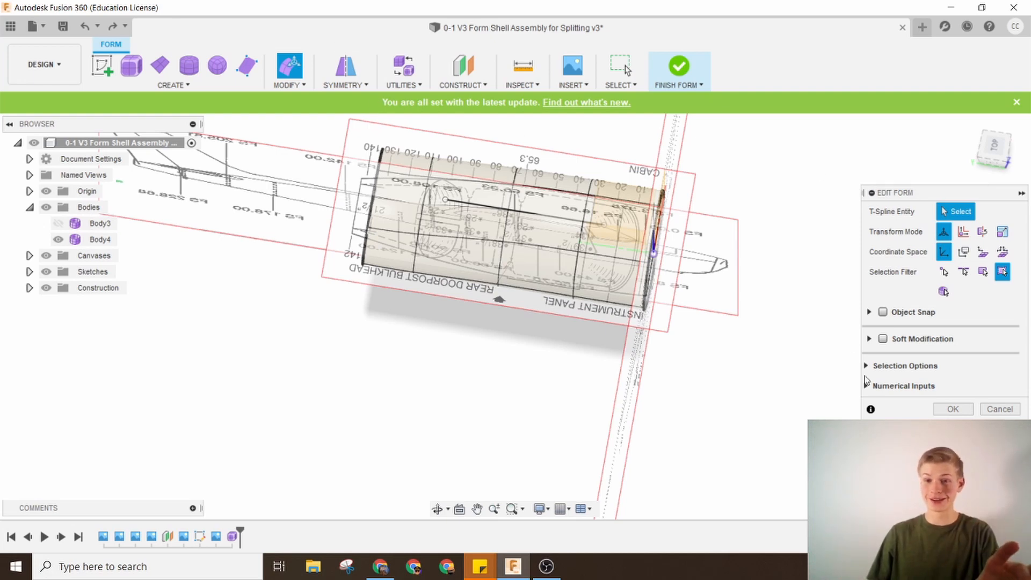
pyautogui.click(953, 409)
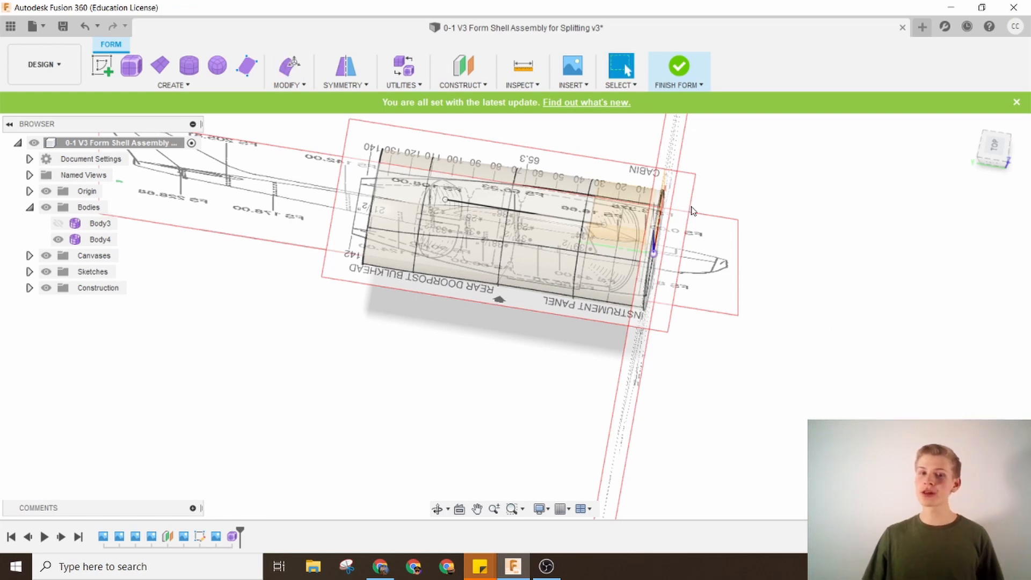
# Set up internal mirror symmetry along the fuselage's centreline and select a roof face to check its mirrored counterpart.
pyautogui.click(345, 65)
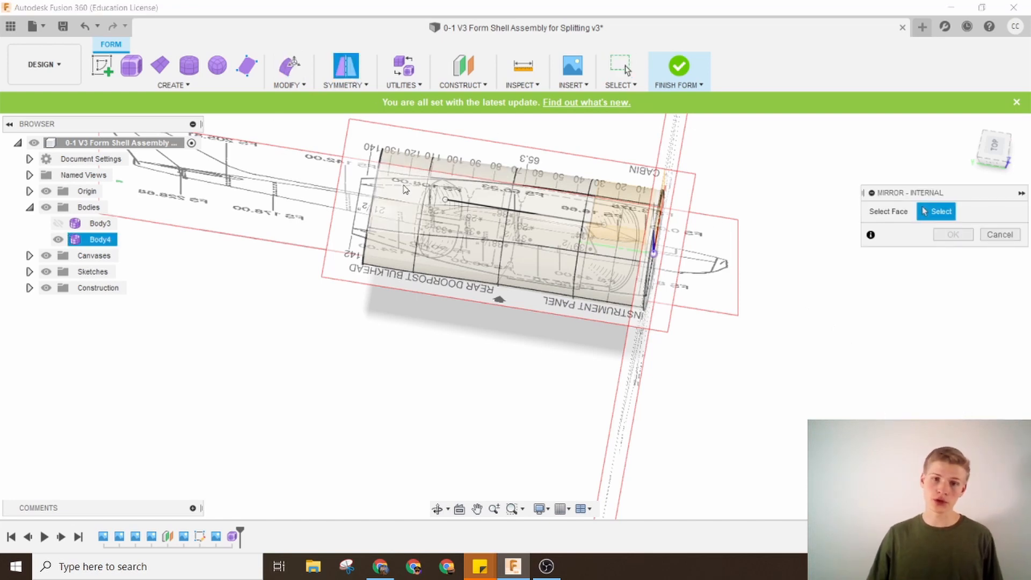
pyautogui.click(389, 244)
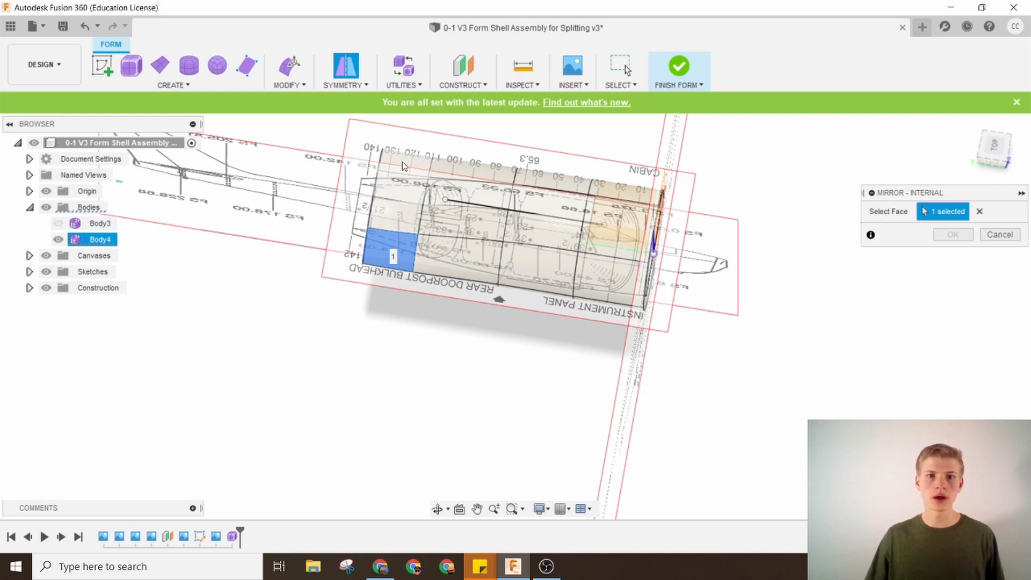
pyautogui.scroll(5, 387, 244)
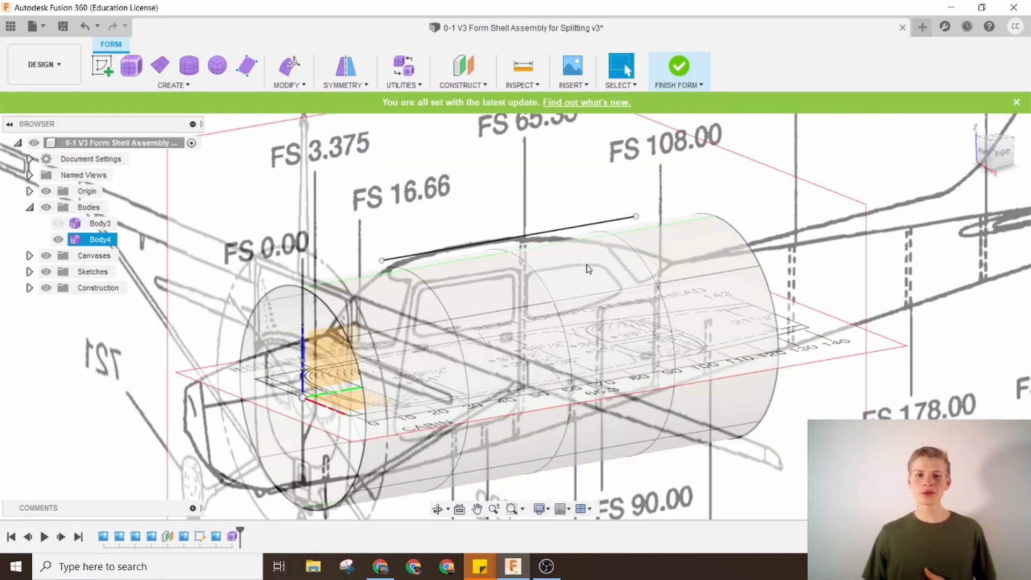
pyautogui.click(588, 269)
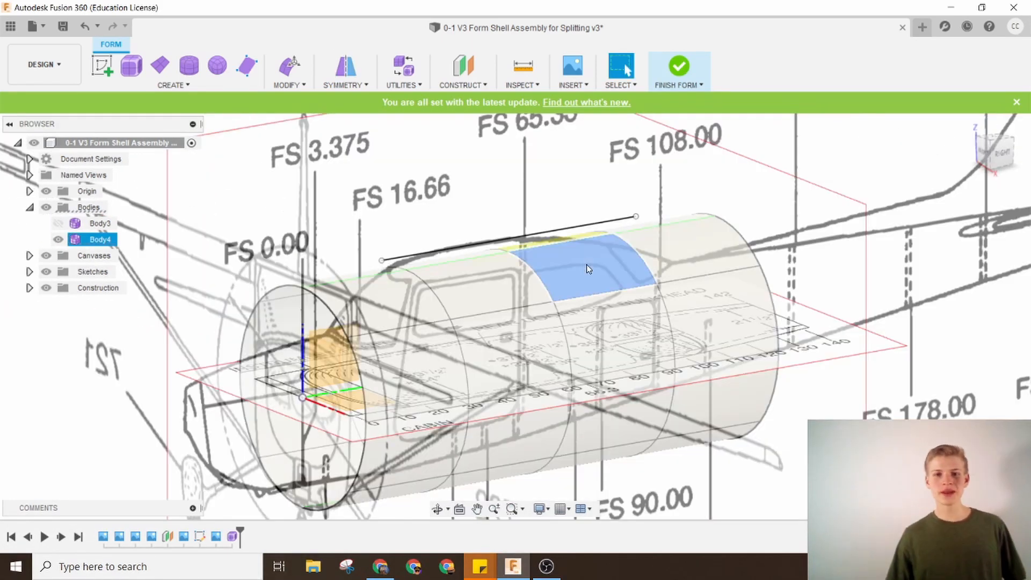
# Adjust the edge loop at the top of the windshield in the side view to follow the fuselage outline.
pyautogui.moveTo(1000, 153); pyautogui.dragTo(994, 177)
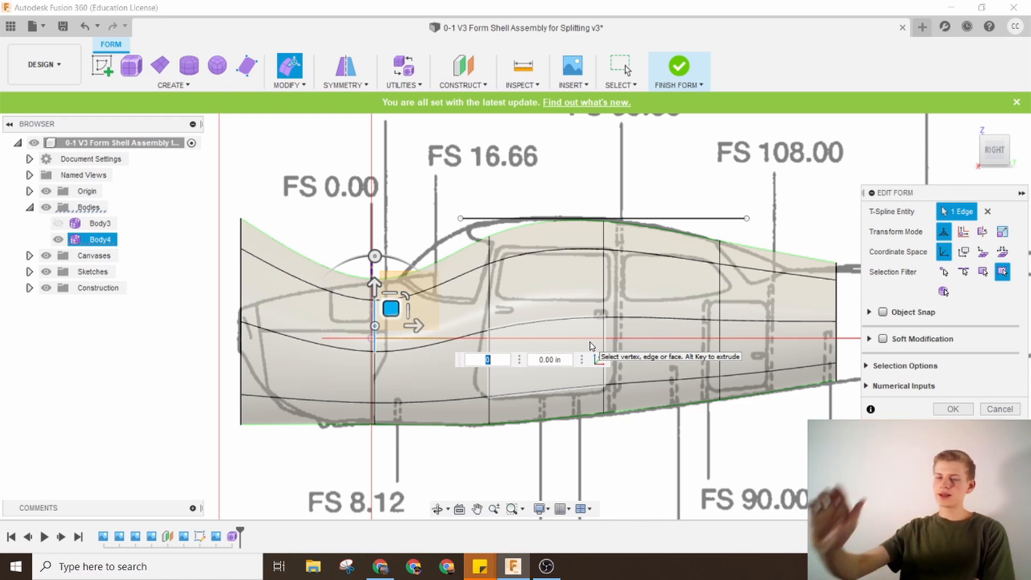
pyautogui.doubleClick(489, 252)
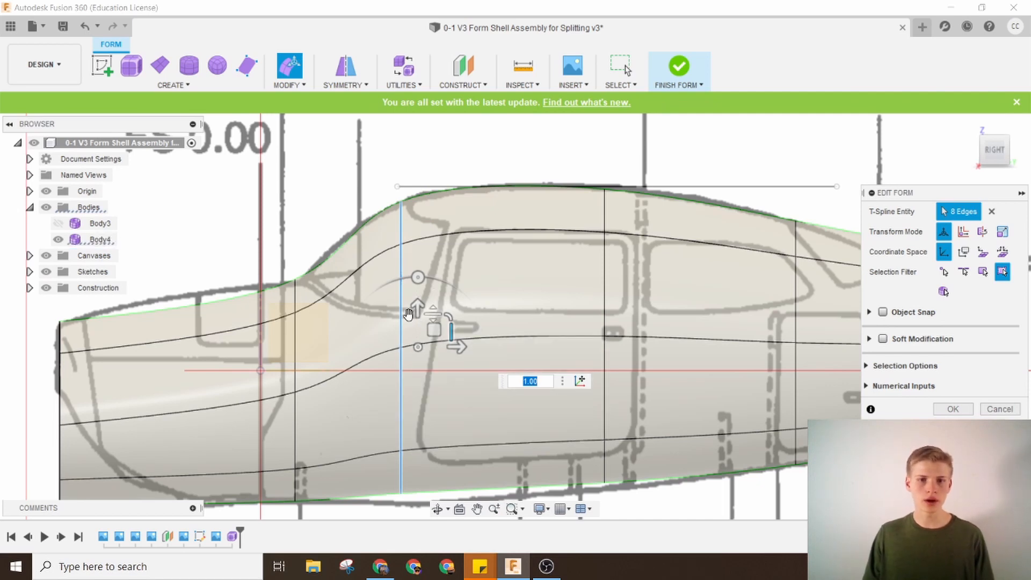
pyautogui.moveTo(416, 306)
pyautogui.mouseDown()
pyautogui.moveTo(436, 330)
pyautogui.moveTo(417, 314)
pyautogui.moveTo(433, 317)
pyautogui.mouseUp()
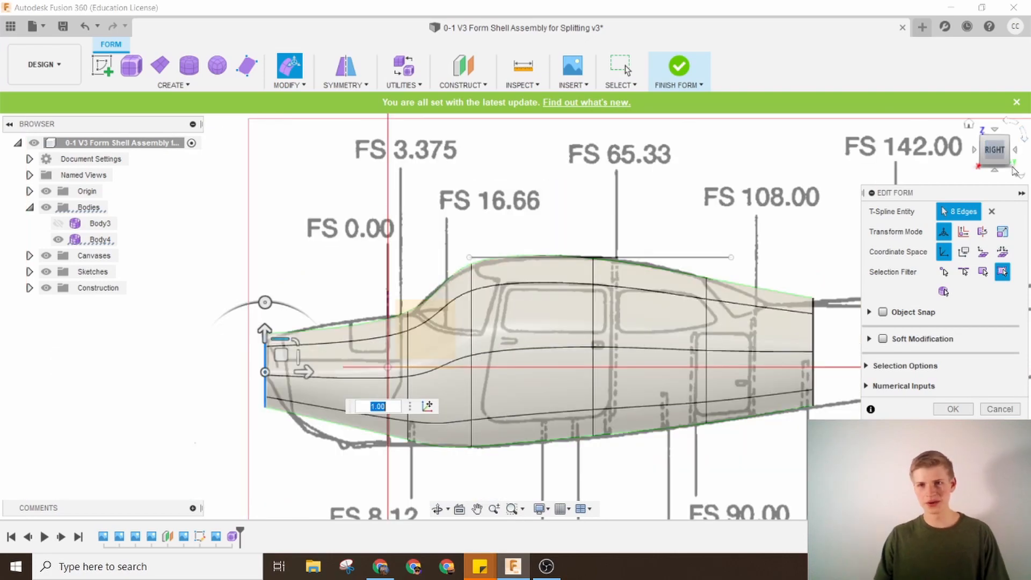
# Hide the blueprint canvases and inspect the sculpted fuselage body from the front and the side.
pyautogui.moveTo(997, 150); pyautogui.dragTo(1030, 145)
pyautogui.moveTo(4, 145); pyautogui.dragTo(899, 182)
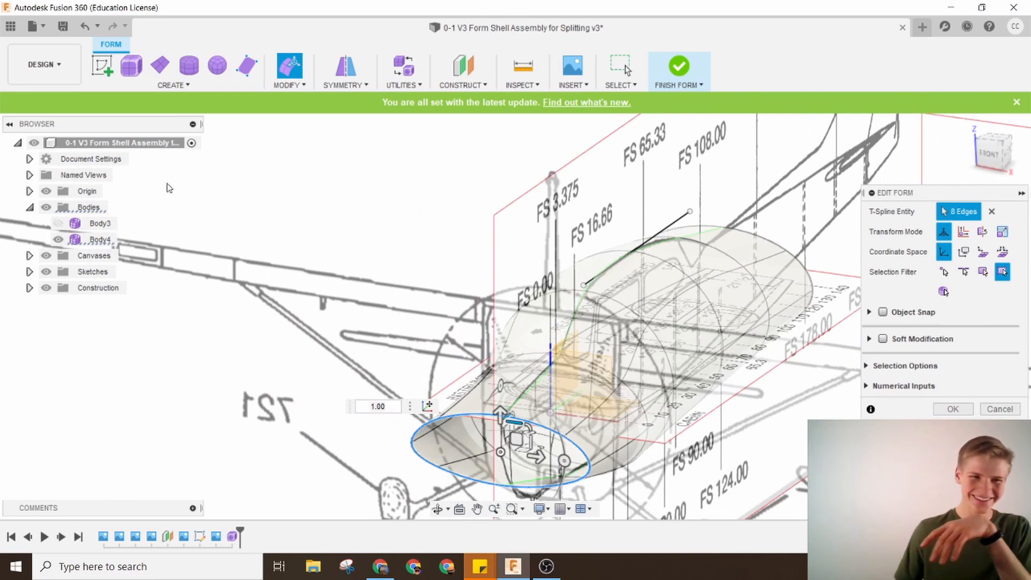
pyautogui.click(46, 256)
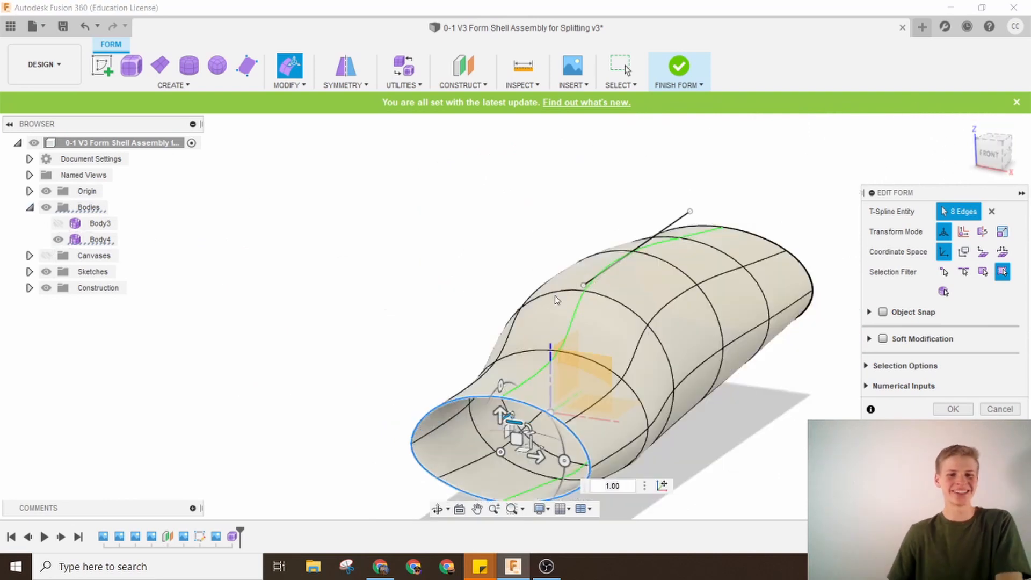
pyautogui.moveTo(983, 153)
pyautogui.mouseDown()
pyautogui.moveTo(939, 134)
pyautogui.moveTo(877, 134)
pyautogui.moveTo(870, 182)
pyautogui.moveTo(795, 144)
pyautogui.moveTo(768, 102)
pyautogui.mouseUp()
pyautogui.moveTo(515, 316)
pyautogui.keyDown('shift'); pyautogui.mouseDown(button='middle')
pyautogui.moveTo(408, 365)
pyautogui.moveTo(419, 419)
pyautogui.moveTo(398, 355)
pyautogui.moveTo(349, 349)
pyautogui.moveTo(360, 344)
pyautogui.mouseUp(button='middle'); pyautogui.keyUp('shift')
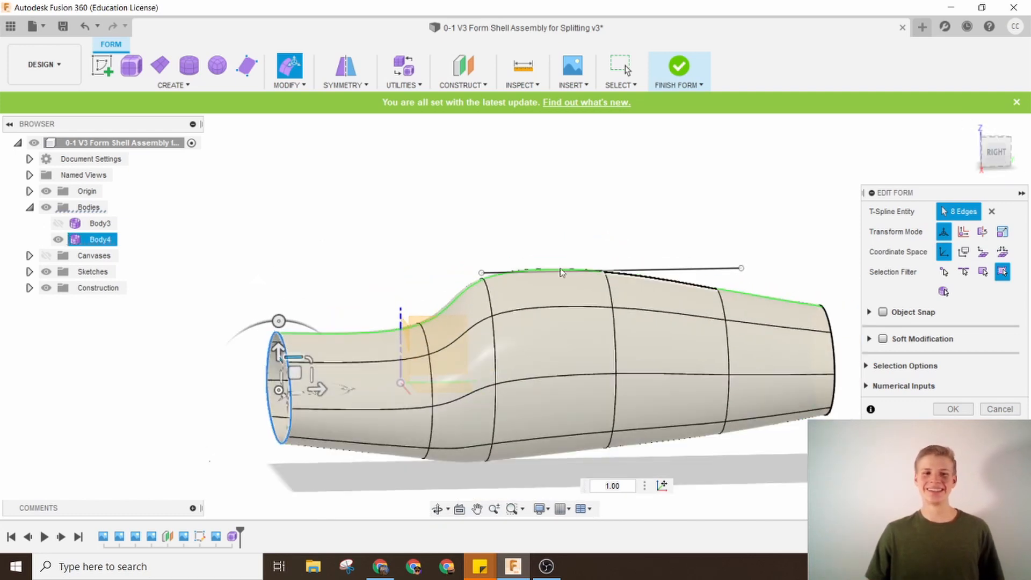
# Show Body3 briefly against the sculpted body, hide it again and finish the form edit.
pyautogui.click(60, 223)
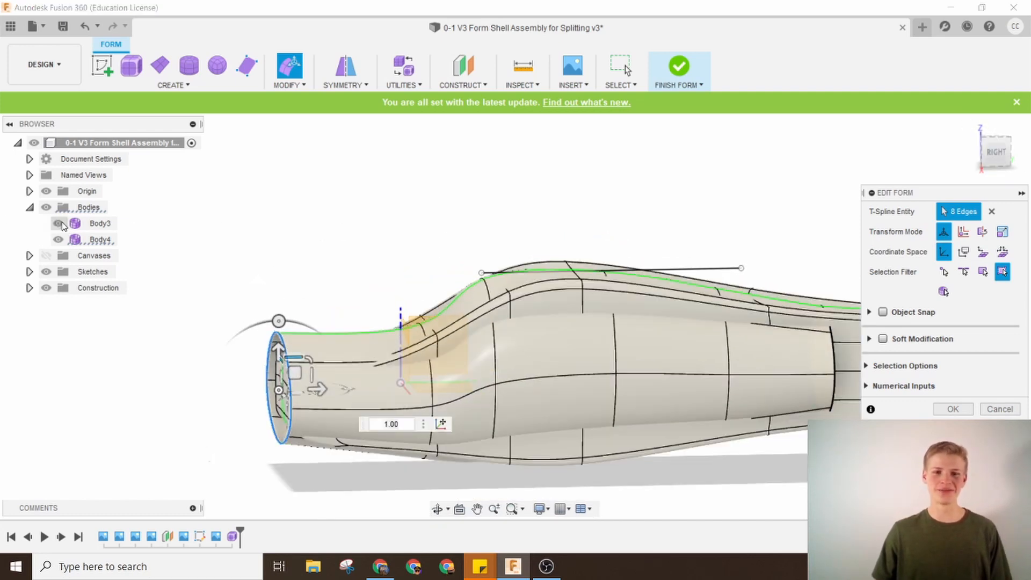
pyautogui.click(59, 224)
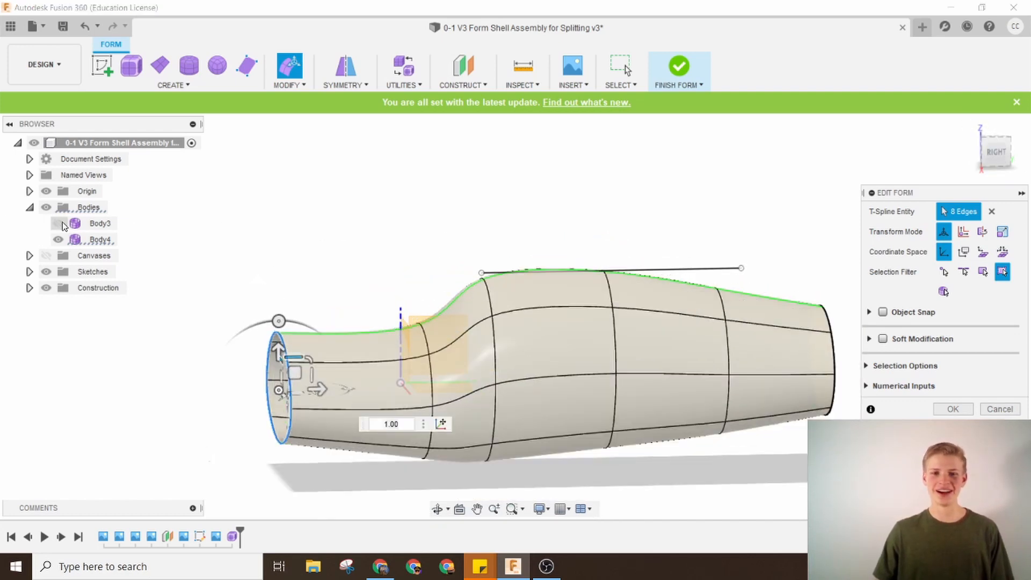
pyautogui.click(952, 408)
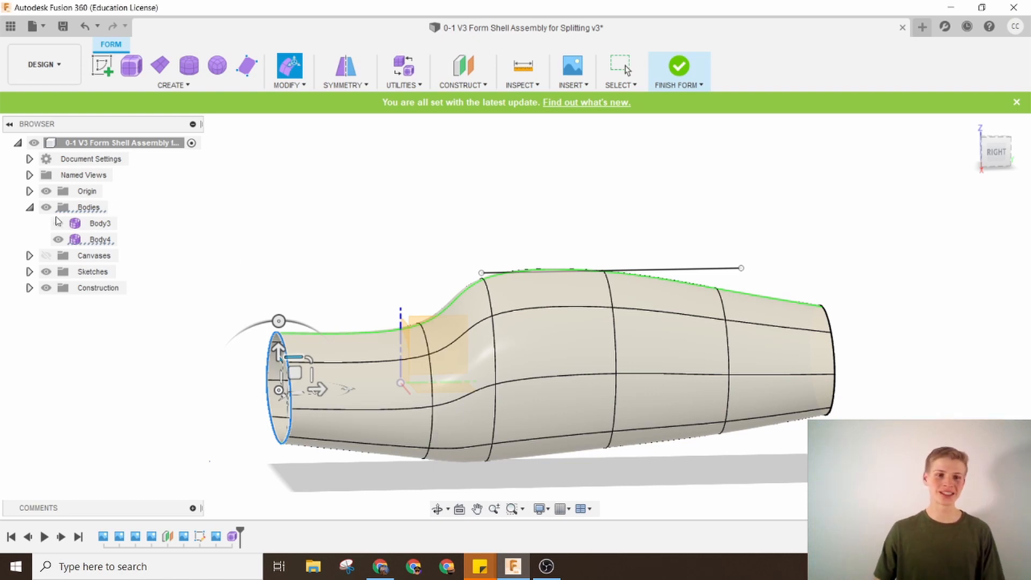
# Compare Body3 and Body4 separately and overlaid by toggling their visibility, leaving only Body4 shown.
pyautogui.click(57, 240)
pyautogui.click(58, 224)
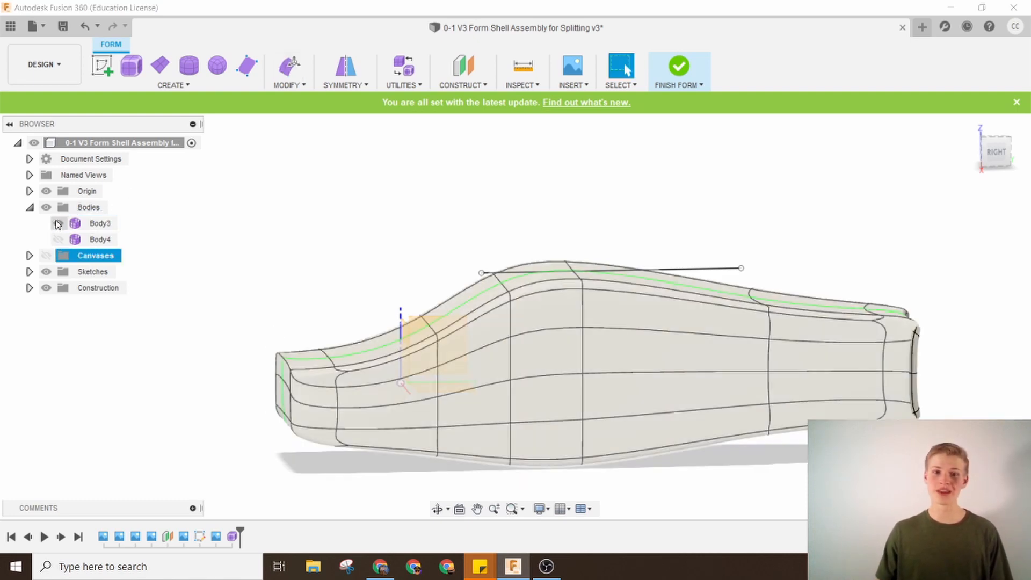
pyautogui.click(58, 240)
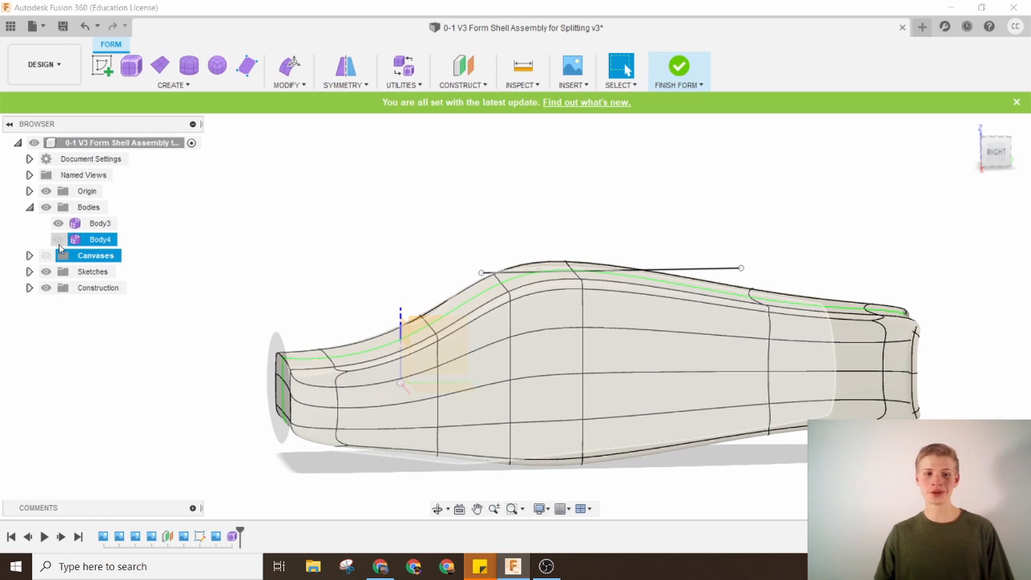
pyautogui.click(58, 240)
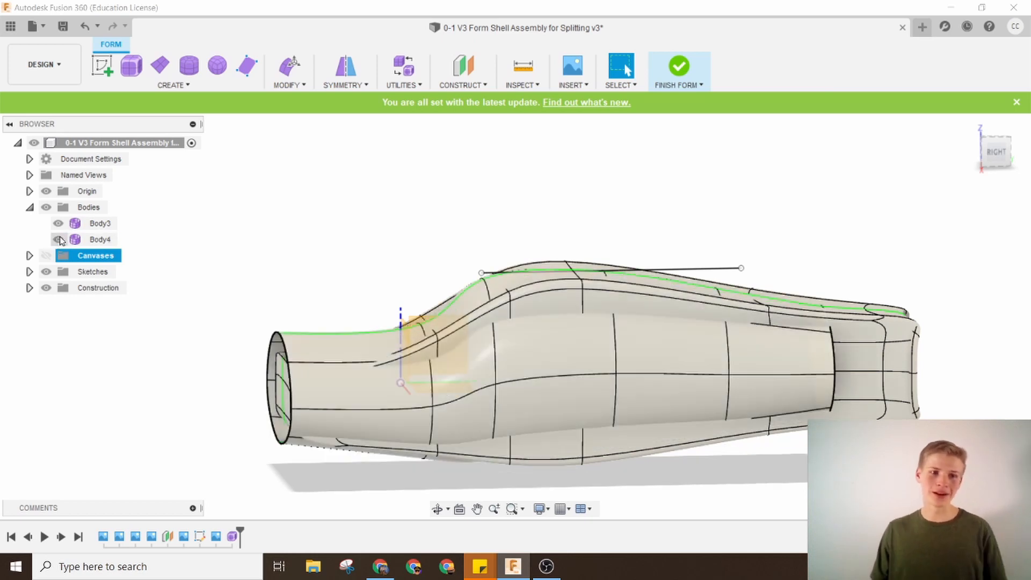
pyautogui.click(58, 223)
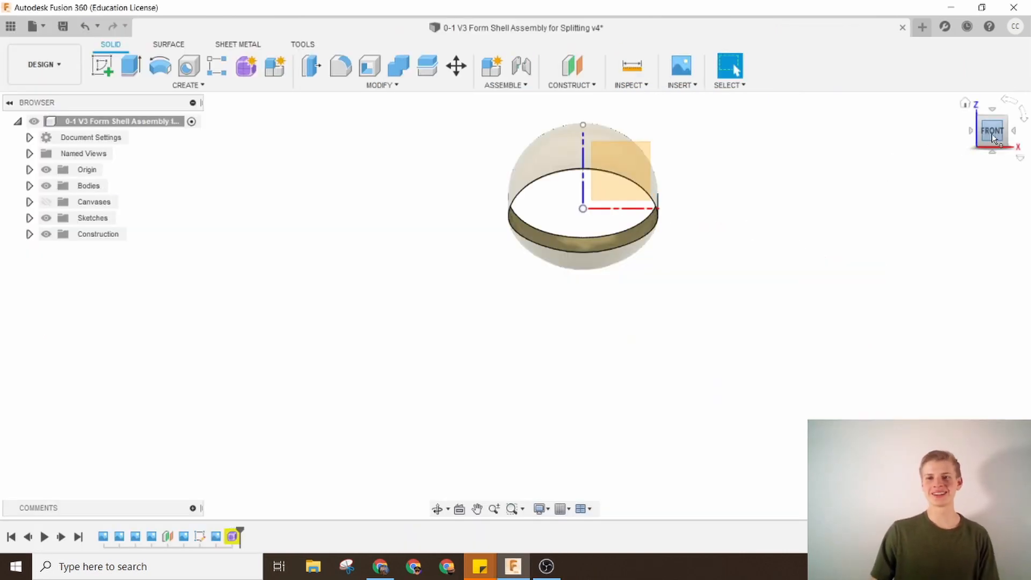
# Open the version save dialog for the fuselage document and dismiss it.
pyautogui.moveTo(992, 135); pyautogui.dragTo(897, 138)
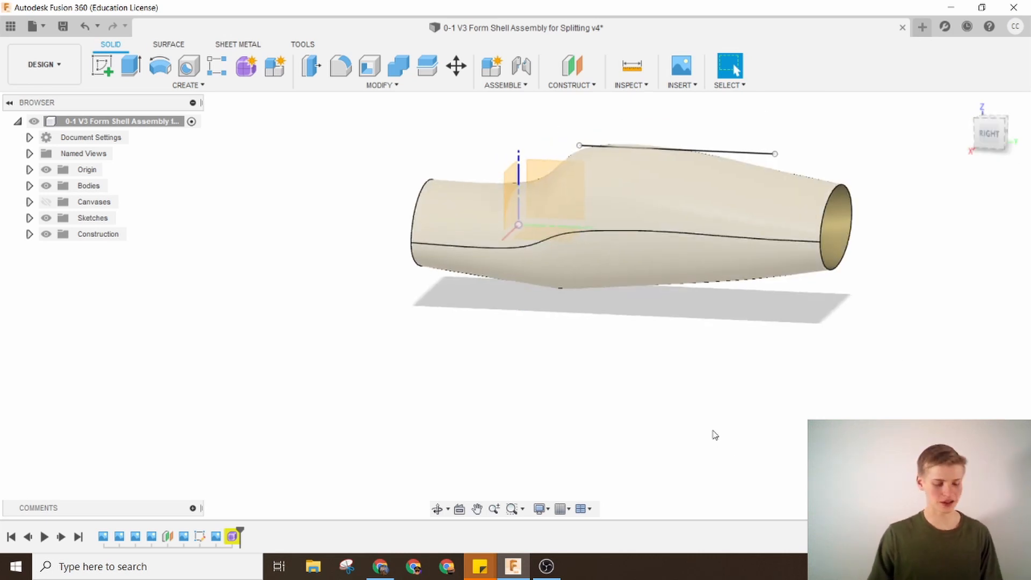
pyautogui.hotkey('ctrl', 's')
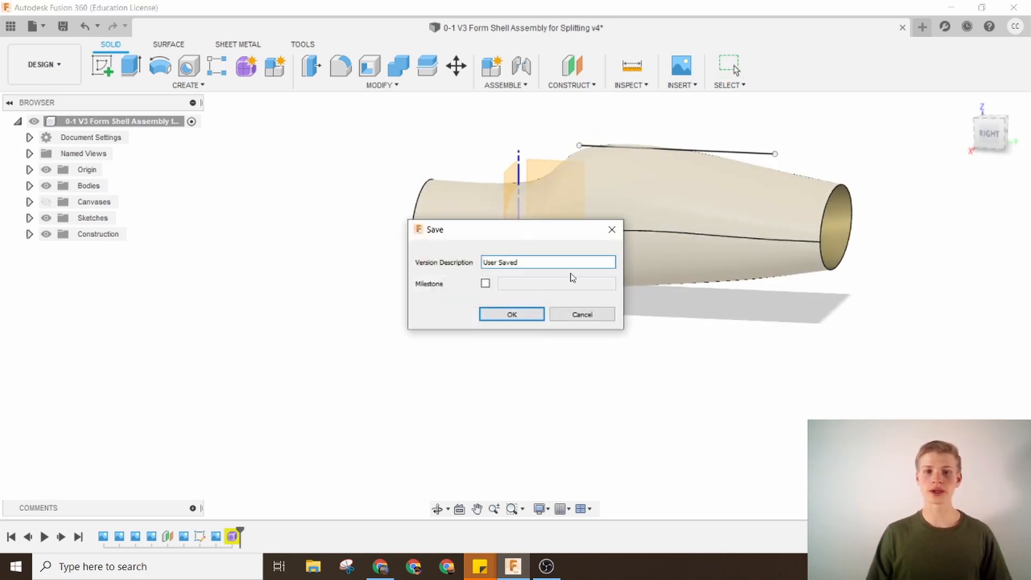
pyautogui.click(612, 230)
pyautogui.click(1016, 8)
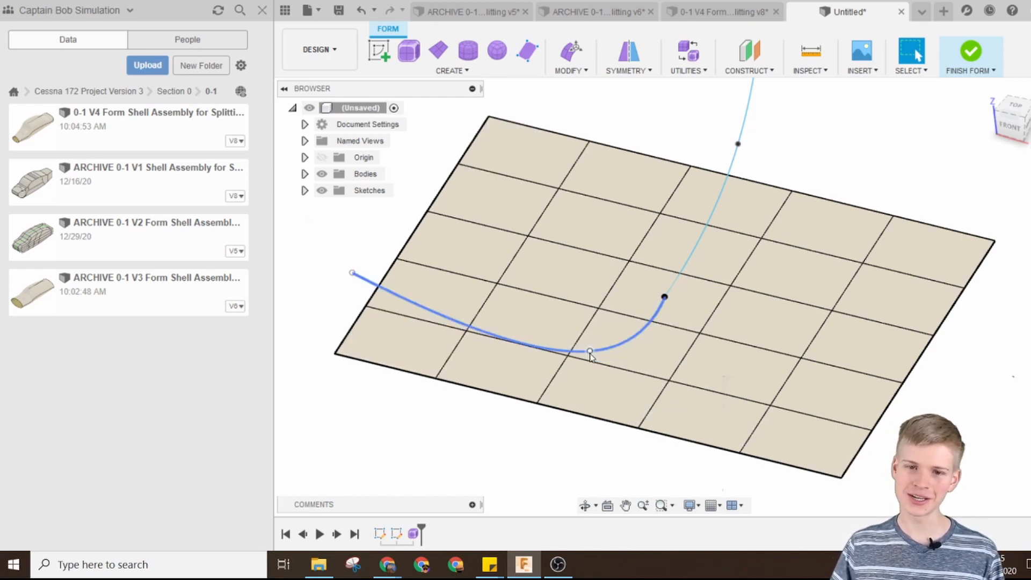
# Try to match two edge segments on the flat T-spline plane's front border to the front spline curve, then clear the edge selection.
pyautogui.click(585, 75)
pyautogui.click(643, 392)
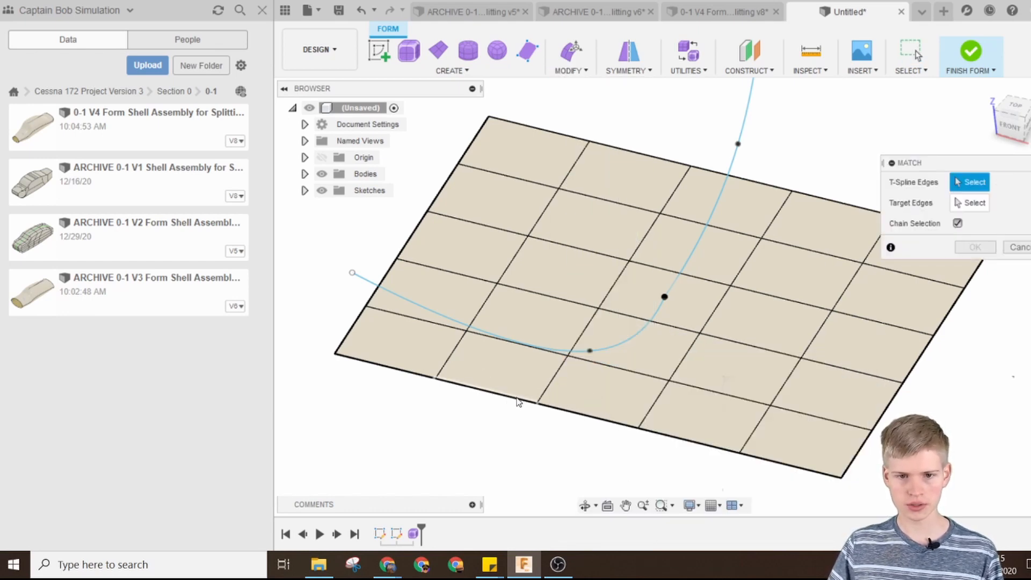
pyautogui.click(517, 400)
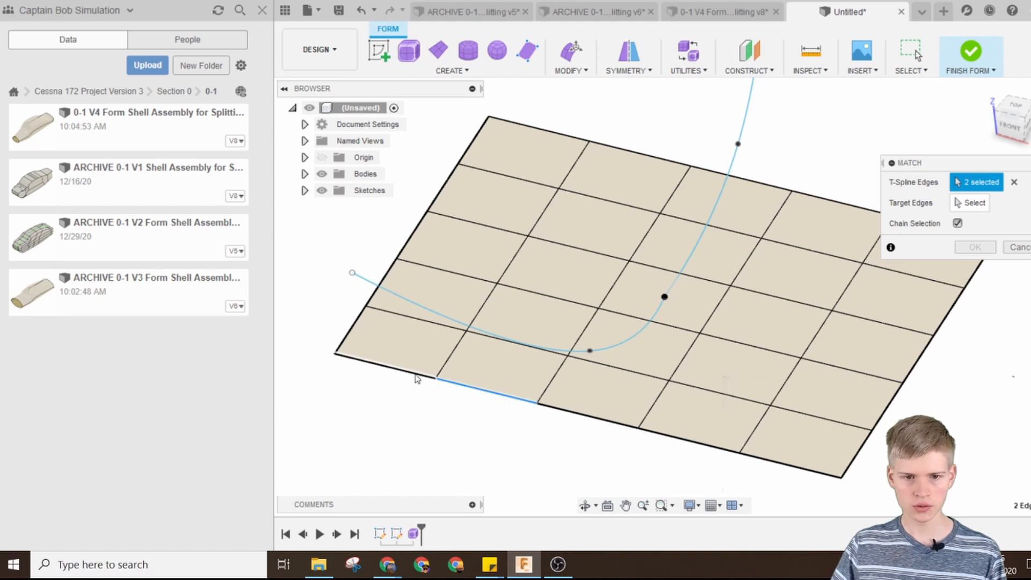
pyautogui.click(969, 203)
pyautogui.click(442, 316)
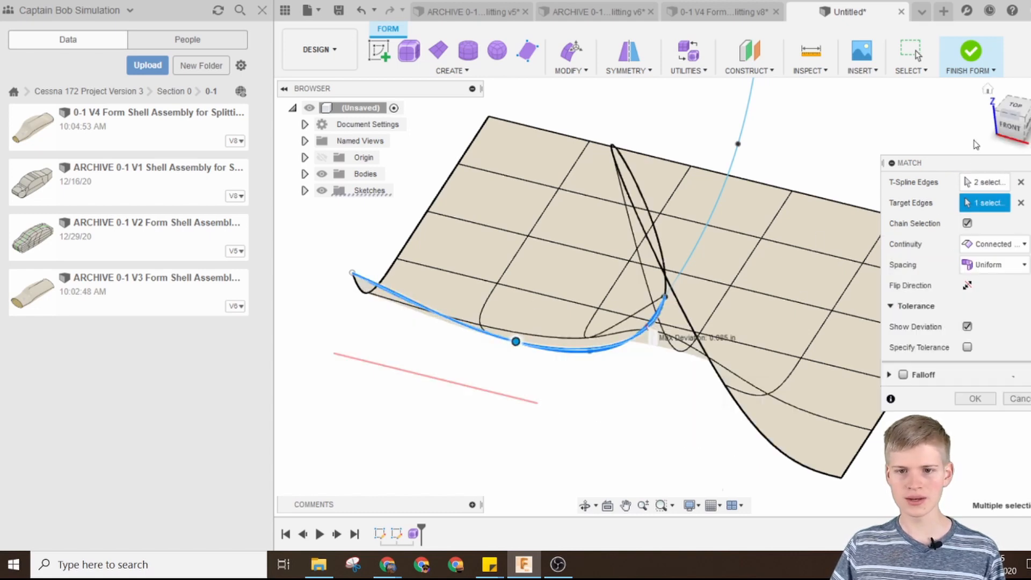
pyautogui.moveTo(1009, 126)
pyautogui.mouseDown()
pyautogui.moveTo(1010, 91)
pyautogui.moveTo(1011, 150)
pyautogui.moveTo(1000, 146)
pyautogui.moveTo(1019, 121)
pyautogui.moveTo(1021, 98)
pyautogui.moveTo(1007, 132)
pyautogui.moveTo(1021, 117)
pyautogui.mouseUp()
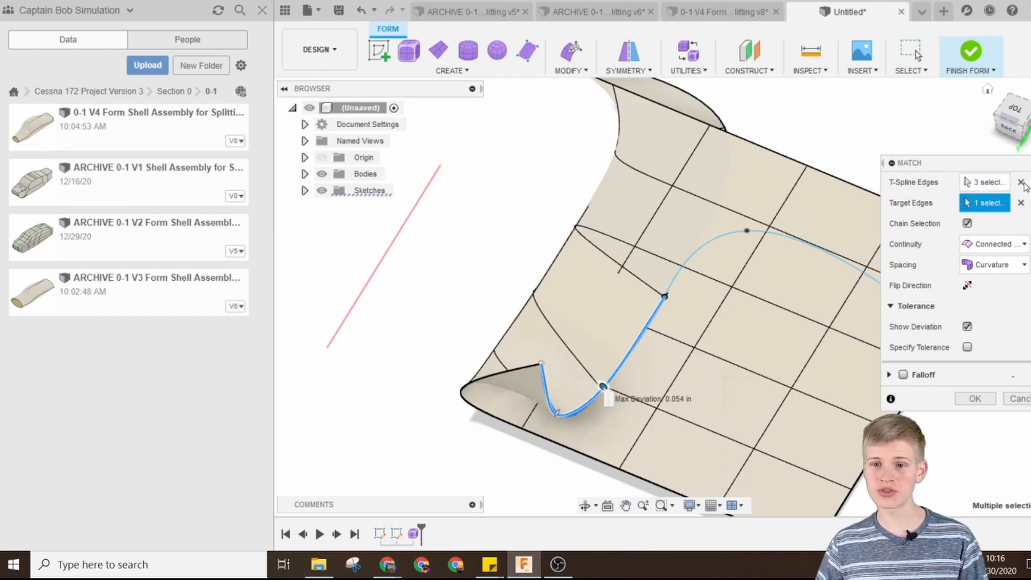
pyautogui.click(1021, 182)
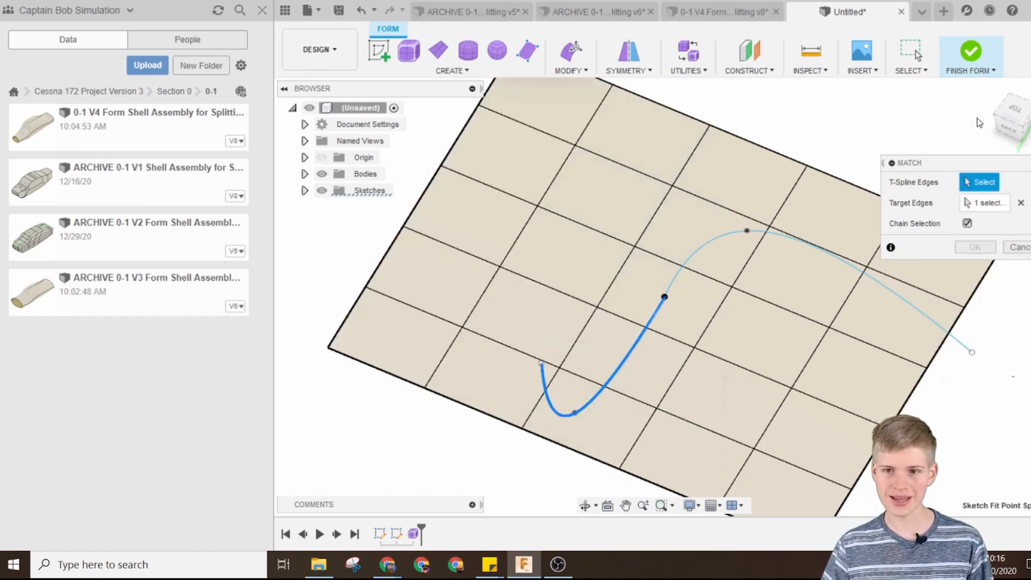
# Match a row of three interior T-spline edges to the spline rising toward the plane's back side, using uniform spacing, and accept it.
pyautogui.moveTo(1003, 115)
pyautogui.mouseDown()
pyautogui.moveTo(1020, 105)
pyautogui.moveTo(1014, 129)
pyautogui.mouseUp()
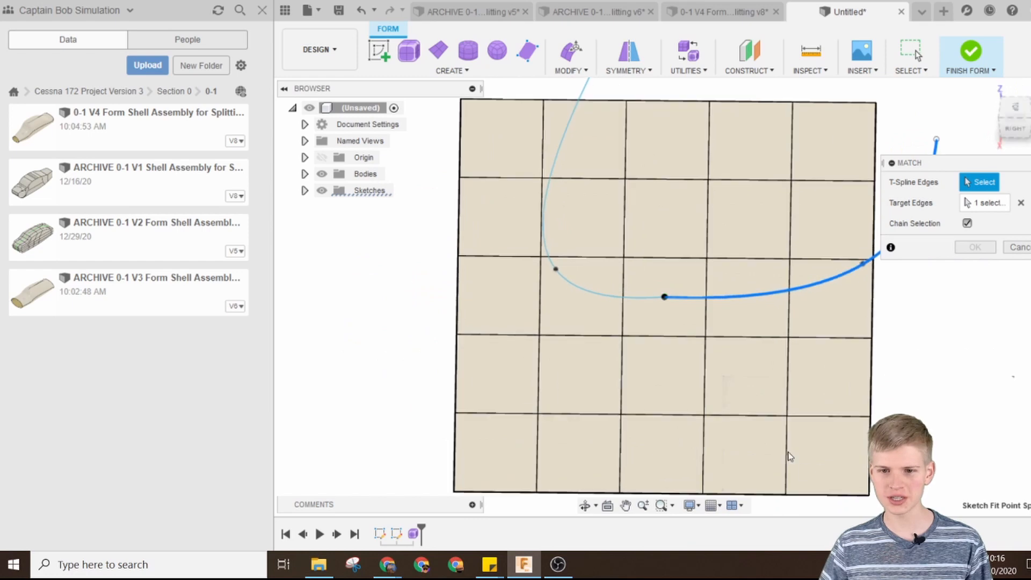
pyautogui.click(832, 339)
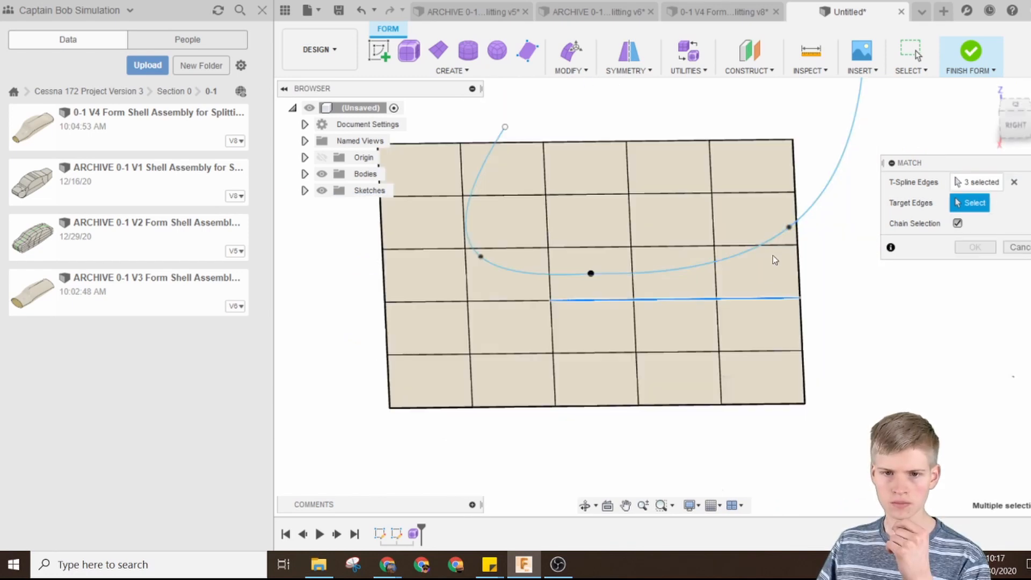
pyautogui.click(768, 241)
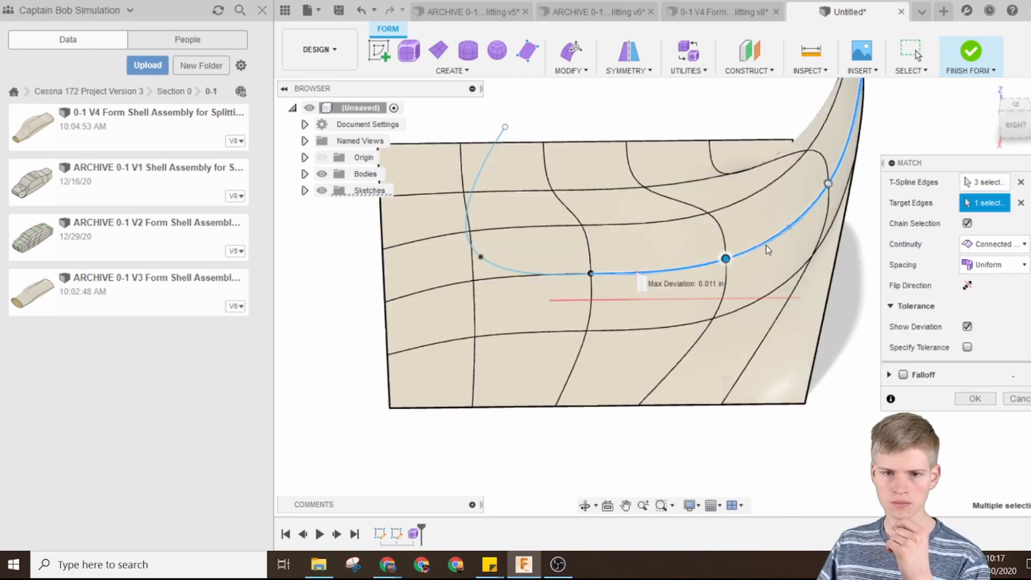
pyautogui.moveTo(1011, 126); pyautogui.dragTo(1008, 113)
pyautogui.scroll(-2, 800, 355)
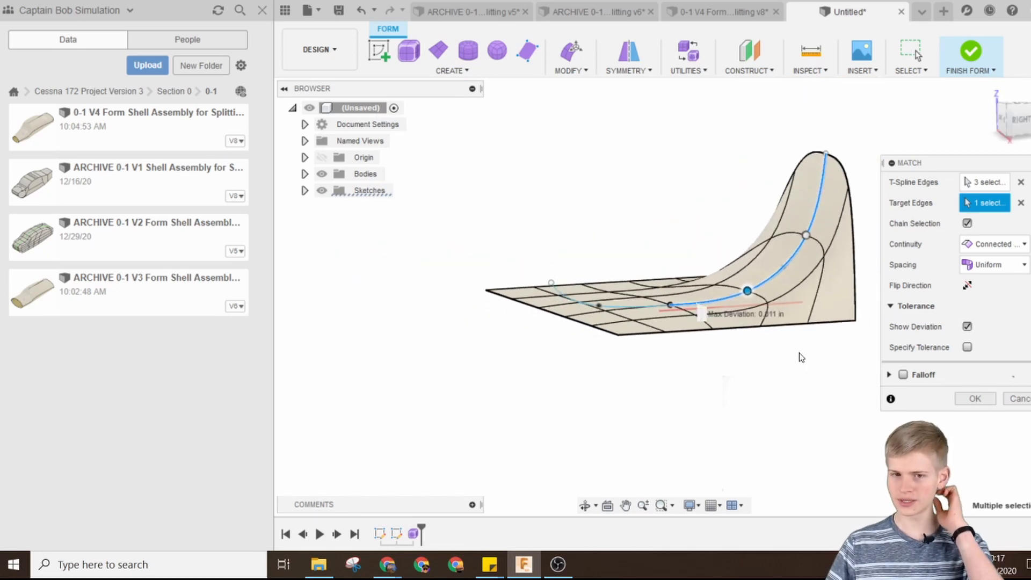
pyautogui.moveTo(782, 375); pyautogui.dragTo(570, 449, button='middle')
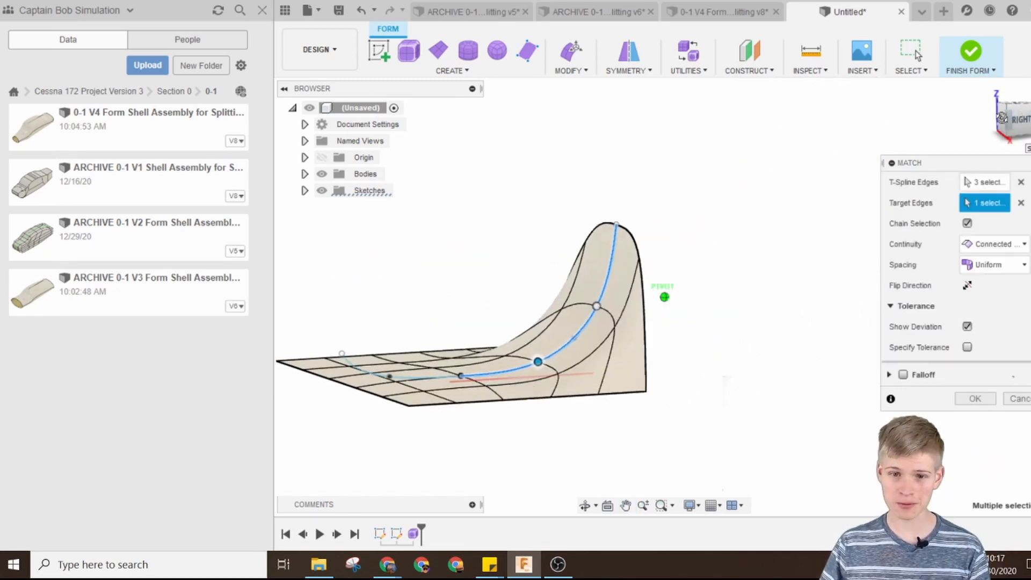
pyautogui.click(1019, 119)
pyautogui.keyDown('shift'); pyautogui.moveTo(664, 296); pyautogui.dragTo(639, 293, button='middle'); pyautogui.keyUp('shift')
pyautogui.scroll(3, 567, 300)
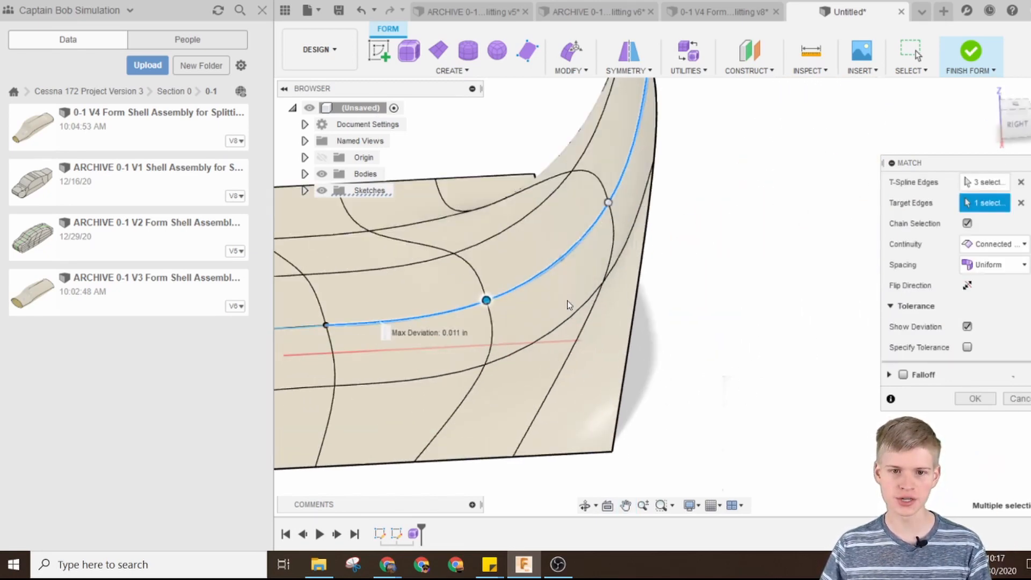
pyautogui.scroll(-3, 679, 304)
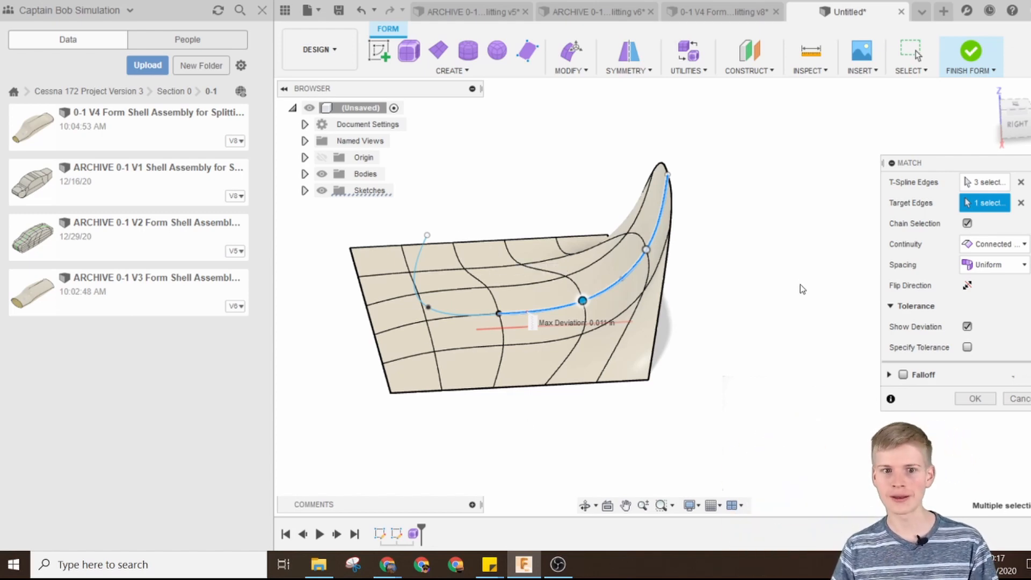
pyautogui.press('Return')
# Try to match three edge segments on the T-spline surface's front border to the front spline curve with uniform spacing.
pyautogui.keyDown('shift'); pyautogui.moveTo(802, 289); pyautogui.dragTo(654, 204, button='middle'); pyautogui.keyUp('shift')
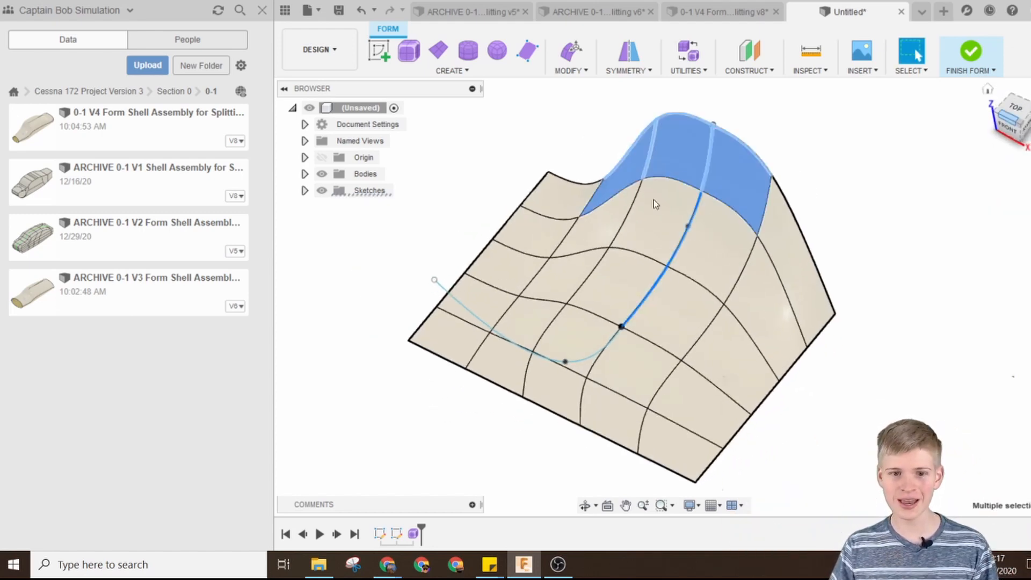
pyautogui.click(436, 355)
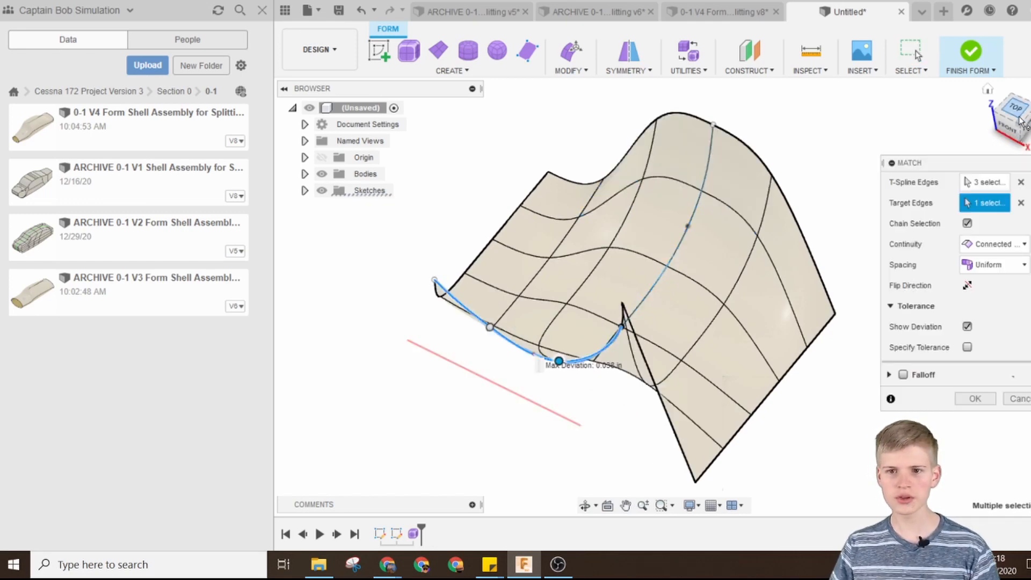
pyautogui.moveTo(664, 296)
pyautogui.keyDown('shift'); pyautogui.mouseDown(button='middle')
pyautogui.moveTo(644, 199)
pyautogui.moveTo(666, 279)
pyautogui.moveTo(714, 284)
pyautogui.moveTo(762, 322)
pyautogui.moveTo(773, 225)
pyautogui.moveTo(780, 312)
pyautogui.mouseUp(button='middle'); pyautogui.keyUp('shift')
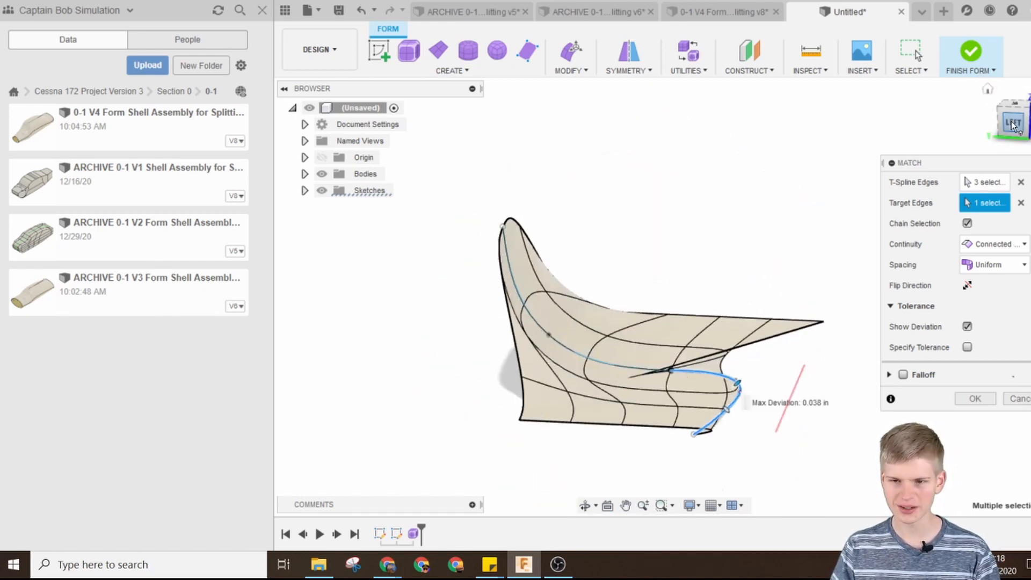
pyautogui.moveTo(664, 297)
pyautogui.keyDown('shift'); pyautogui.mouseDown(button='middle')
pyautogui.moveTo(674, 386)
pyautogui.moveTo(633, 163)
pyautogui.mouseUp(button='middle'); pyautogui.keyUp('shift')
pyautogui.press('Return')
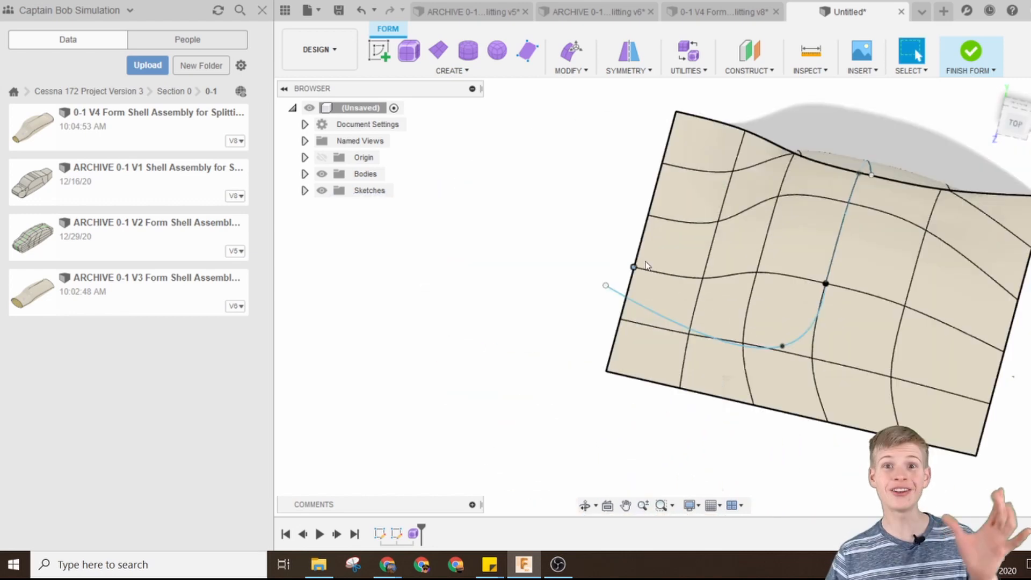
# Try welding the surface's front corner vertex onto the neighbouring side-edge vertex in vertex-to-vertex mode, and undo the weld.
pyautogui.click(569, 69)
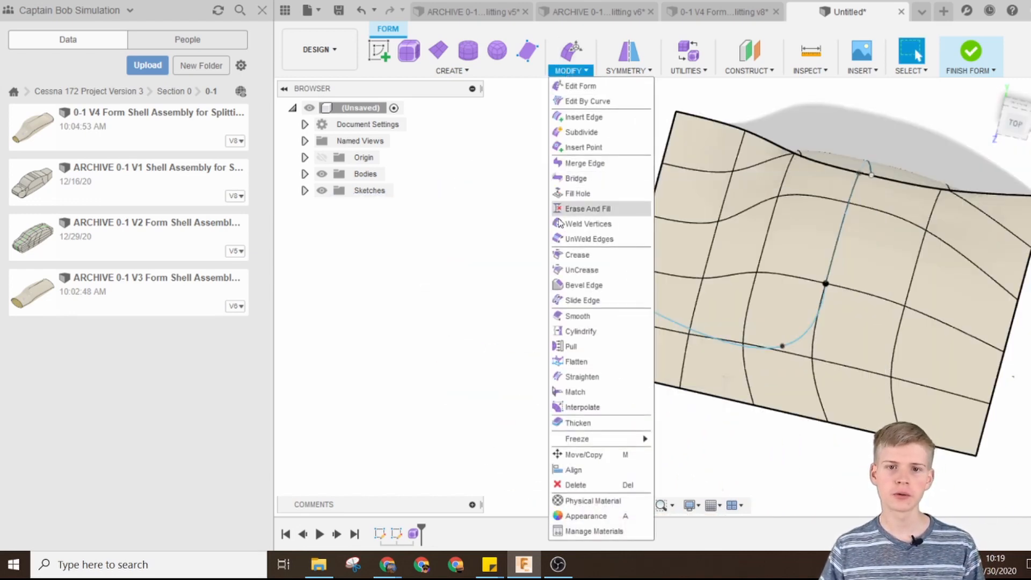
pyautogui.click(567, 224)
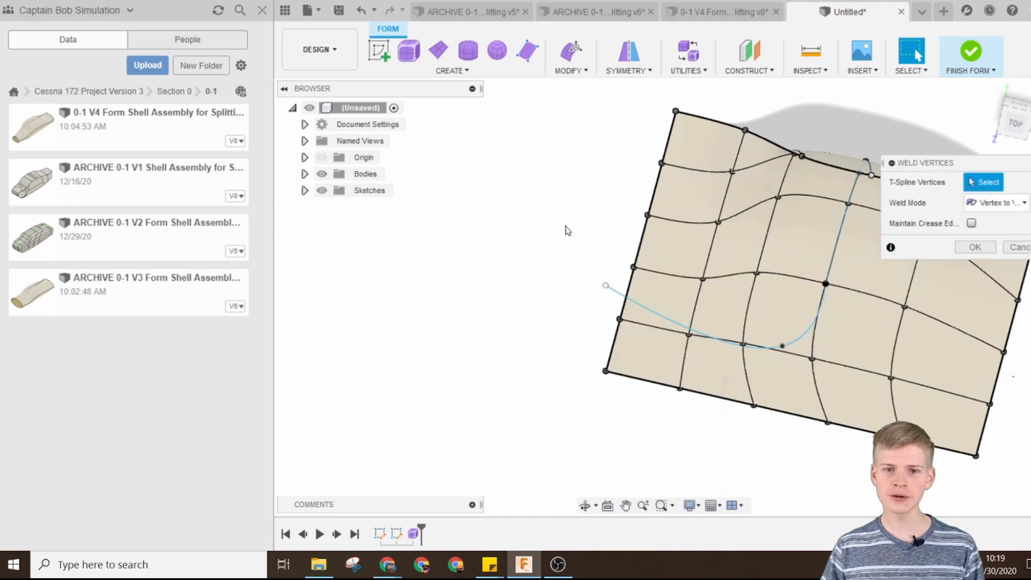
pyautogui.click(605, 372)
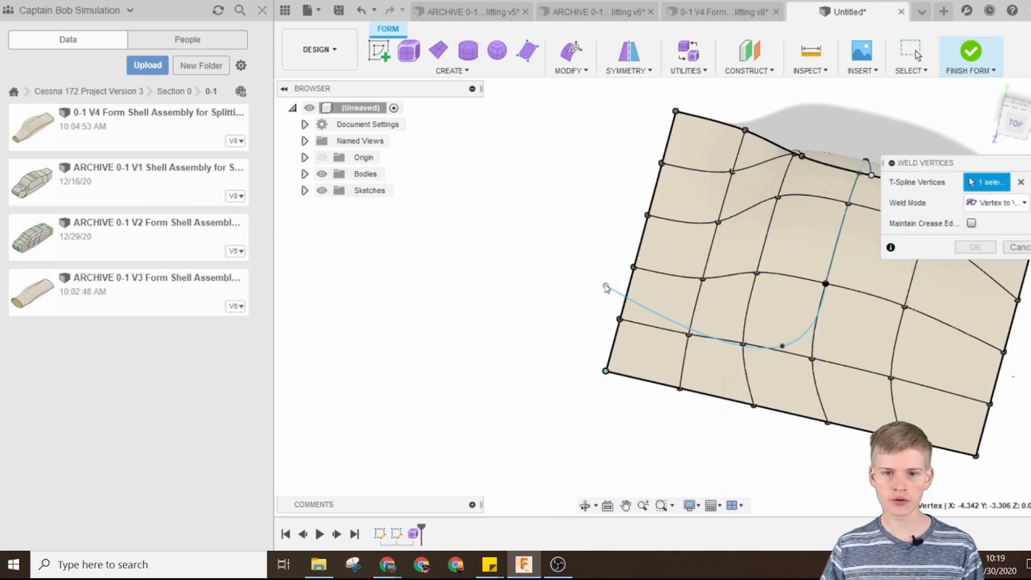
pyautogui.click(621, 321)
pyautogui.hotkey('ctrl', 'z')
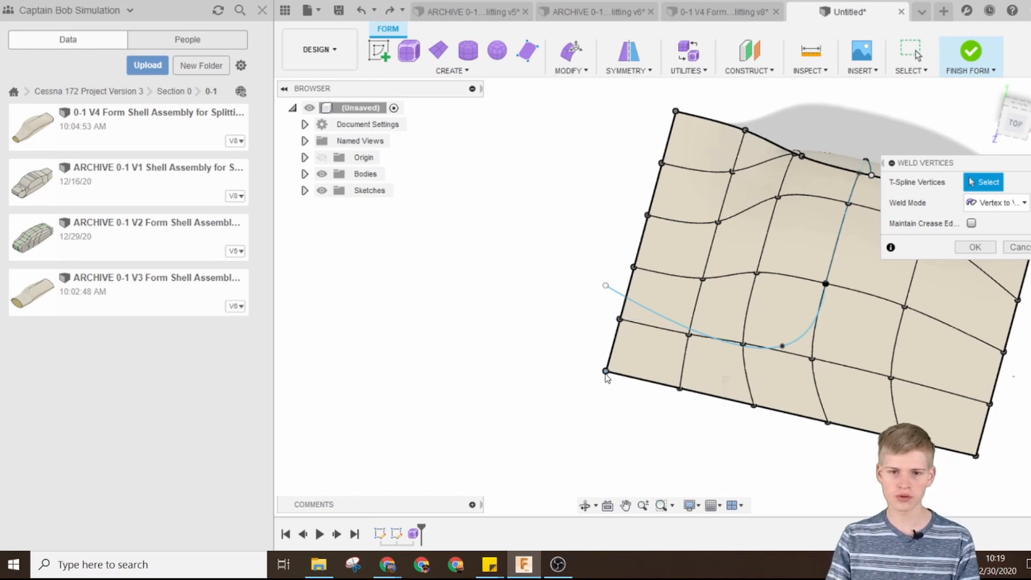
pyautogui.click(606, 371)
pyautogui.click(620, 321)
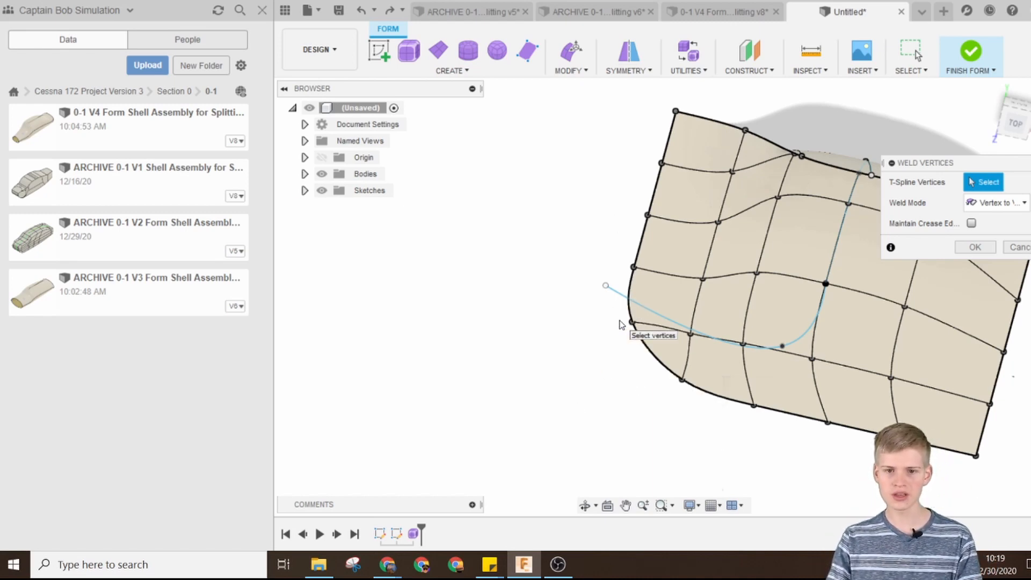
pyautogui.hotkey('ctrl', 'z')
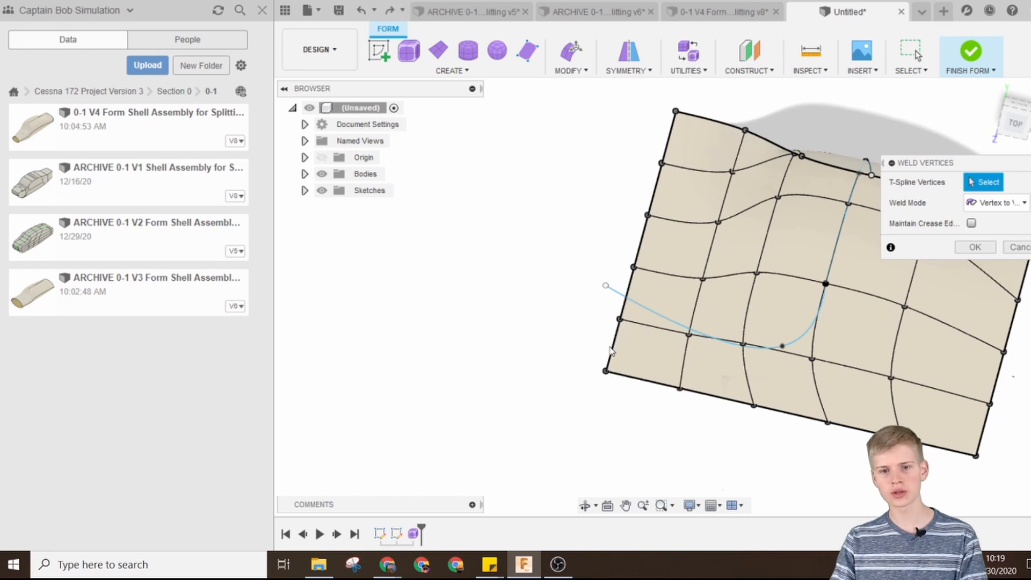
# Try the weld in the opposite direction, from the neighbouring side-edge vertex onto the front corner vertex, and undo it.
pyautogui.click(620, 320)
pyautogui.click(606, 371)
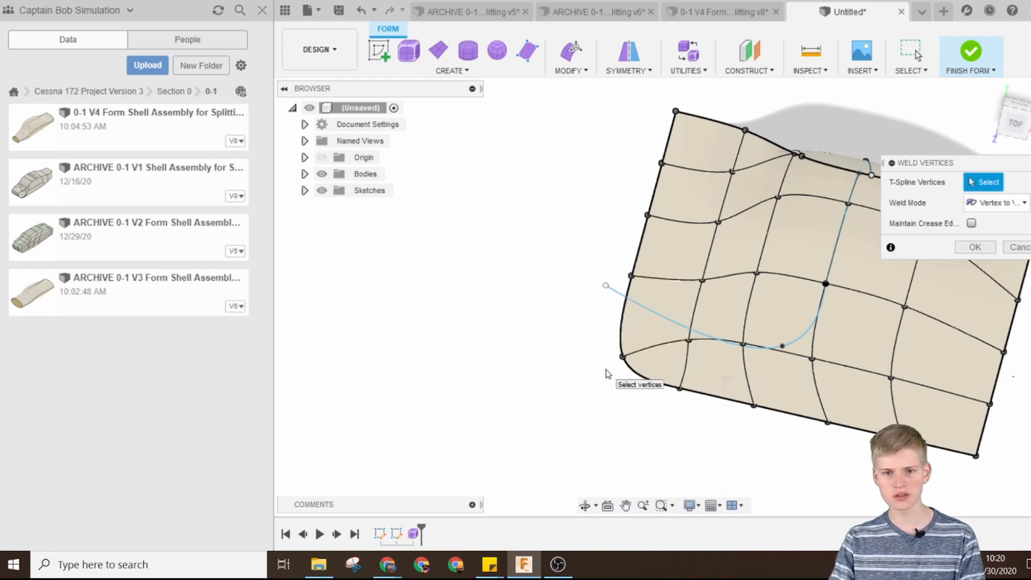
pyautogui.hotkey('ctrl', 'z')
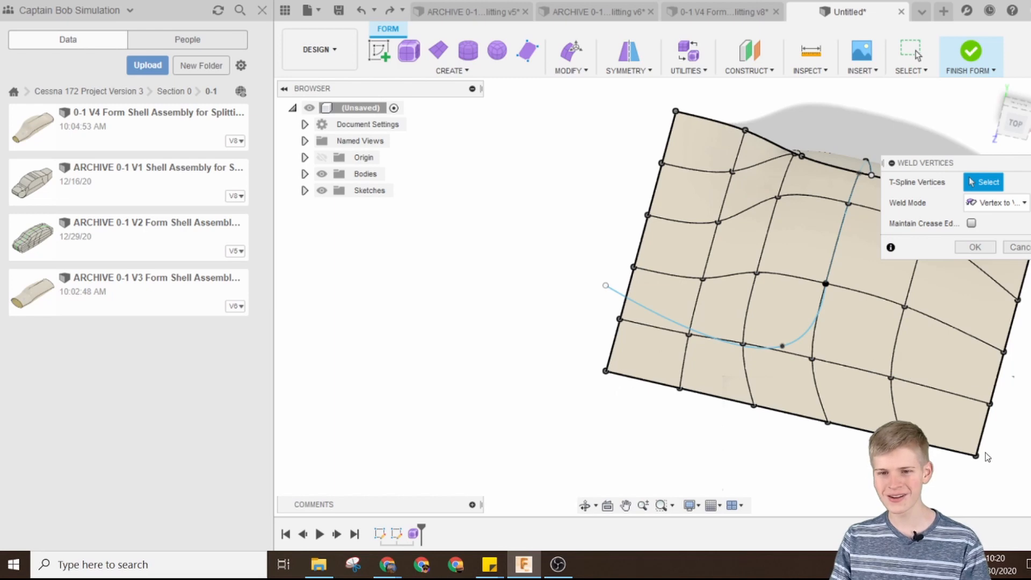
# Try welding the other front corner to a non-adjacent front-edge vertex, and the next front-edge vertex to a non-adjacent interior vertex.
pyautogui.click(976, 456)
pyautogui.click(827, 423)
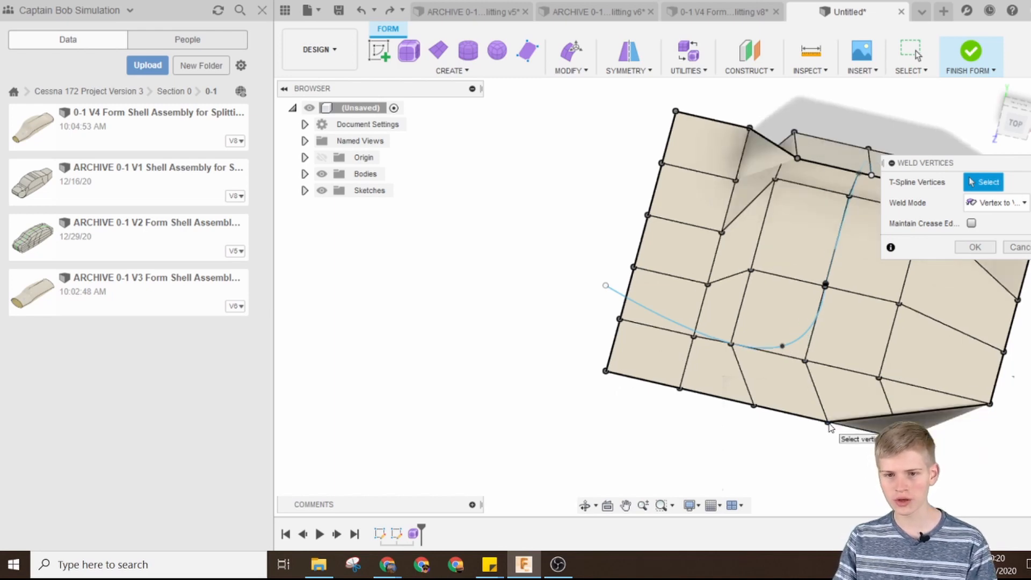
pyautogui.click(754, 406)
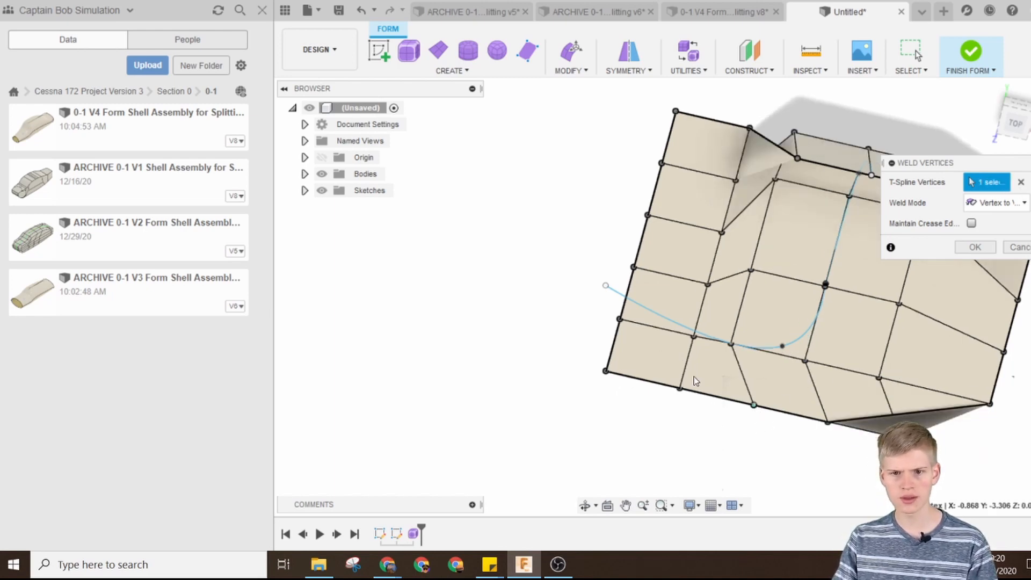
pyautogui.click(694, 336)
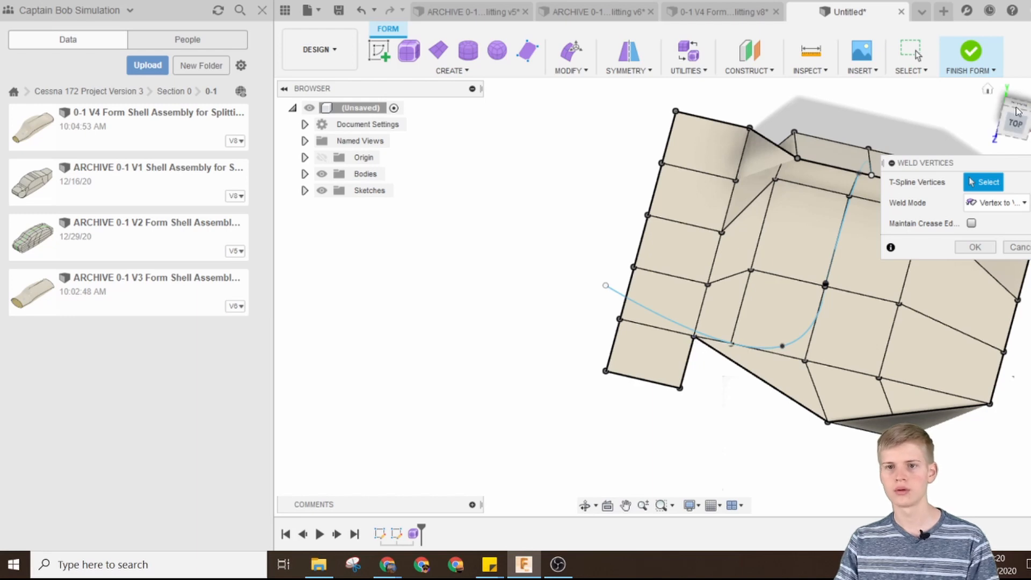
pyautogui.keyDown('shift'); pyautogui.moveTo(664, 296); pyautogui.dragTo(659, 425, button='middle'); pyautogui.keyUp('shift')
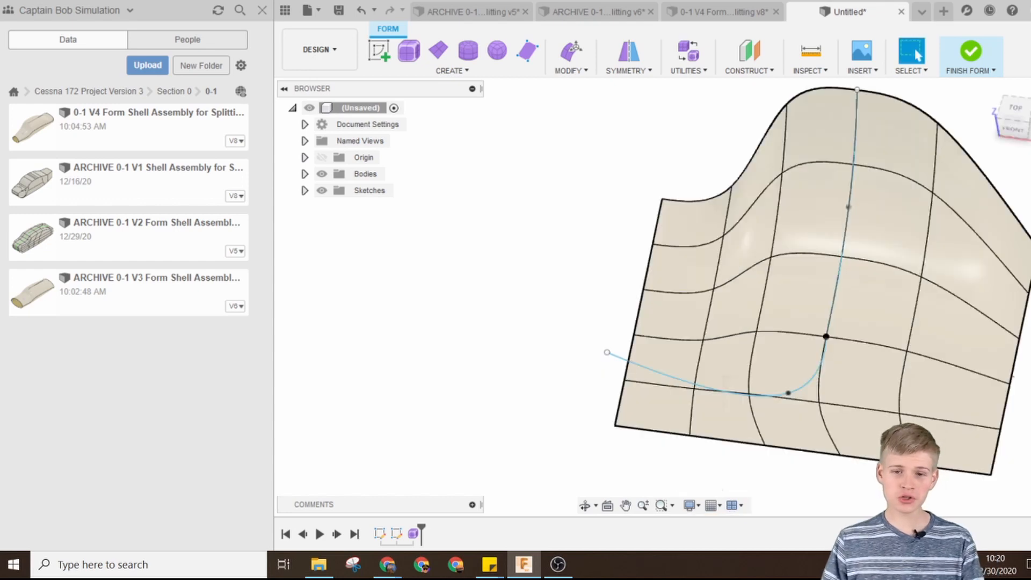
# Inspect the sculpted surface and its matched edge from the front and the right side.
pyautogui.click(836, 292)
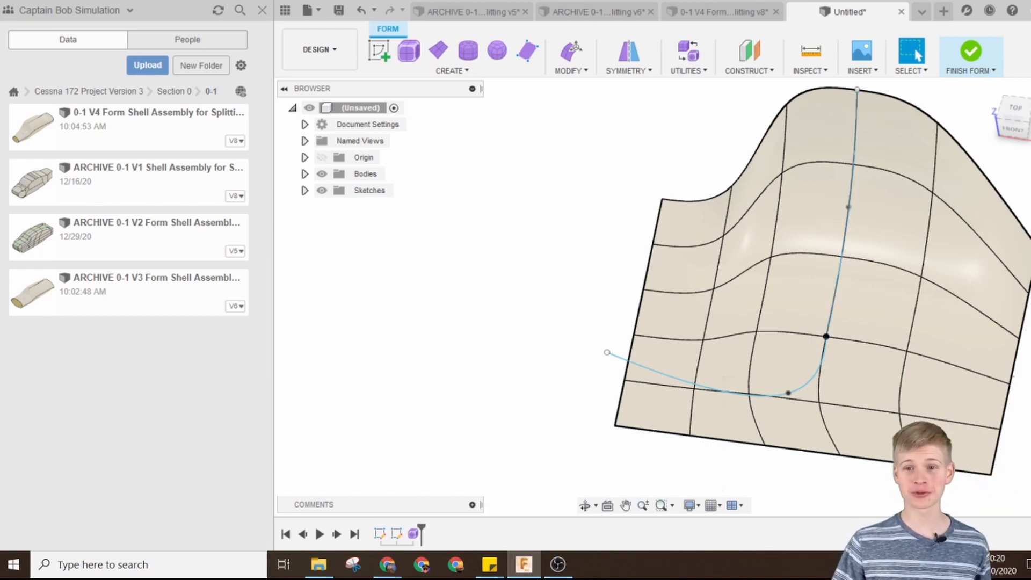
pyautogui.moveTo(685, 306); pyautogui.dragTo(404, 355, button='middle')
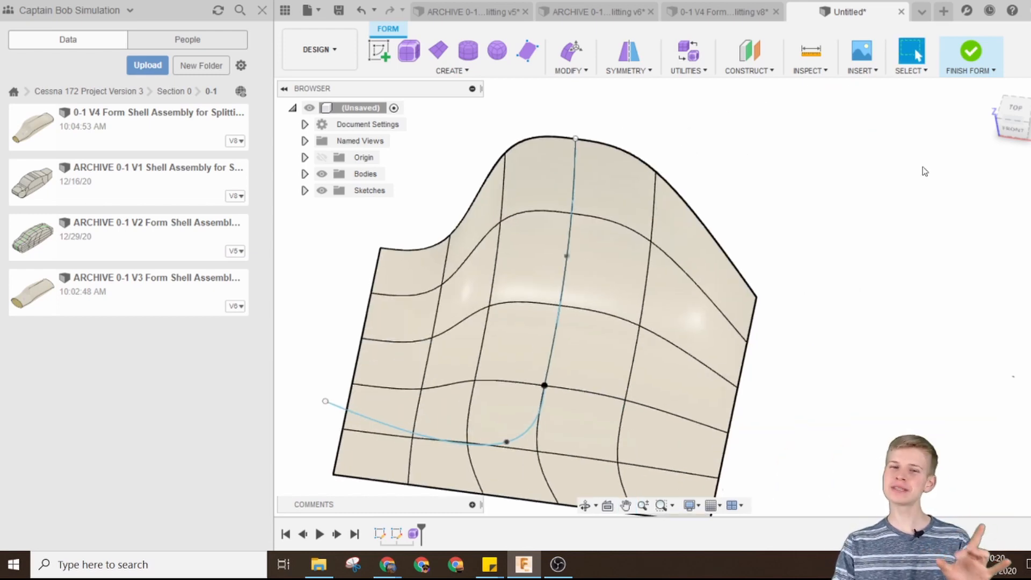
pyautogui.moveTo(1019, 124); pyautogui.dragTo(797, 407)
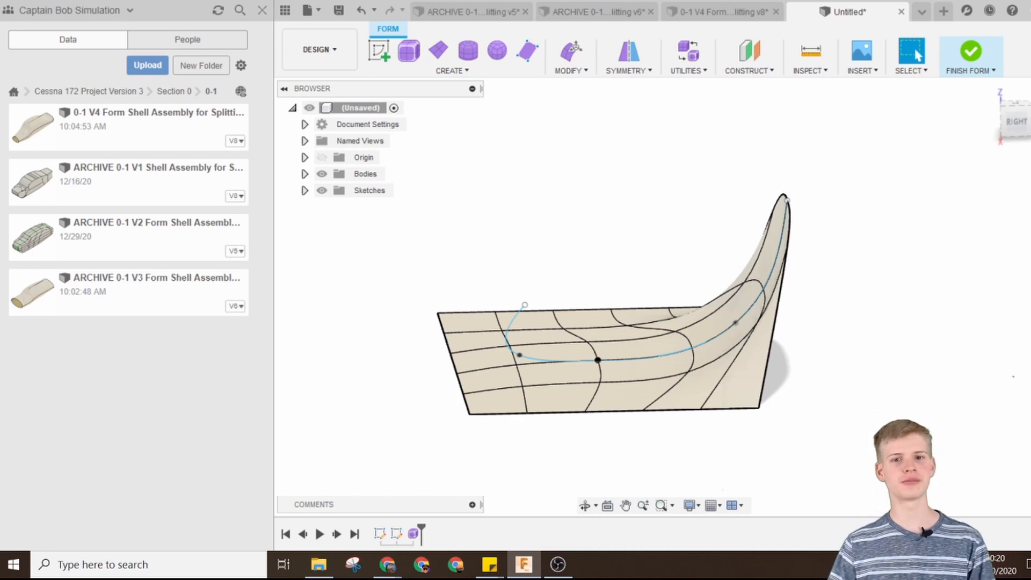
pyautogui.moveTo(602, 295); pyautogui.dragTo(717, 266, button='middle')
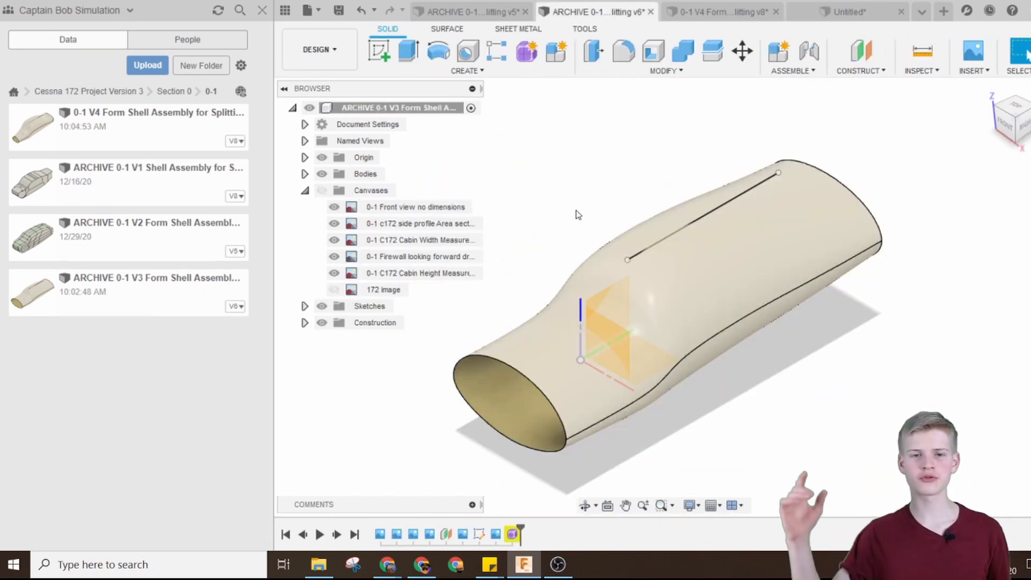
pyautogui.moveTo(577, 215)
pyautogui.mouseDown()
pyautogui.moveTo(582, 290)
pyautogui.moveTo(805, 453)
pyautogui.moveTo(790, 407)
pyautogui.mouseUp()
pyautogui.rightClick(870, 428)
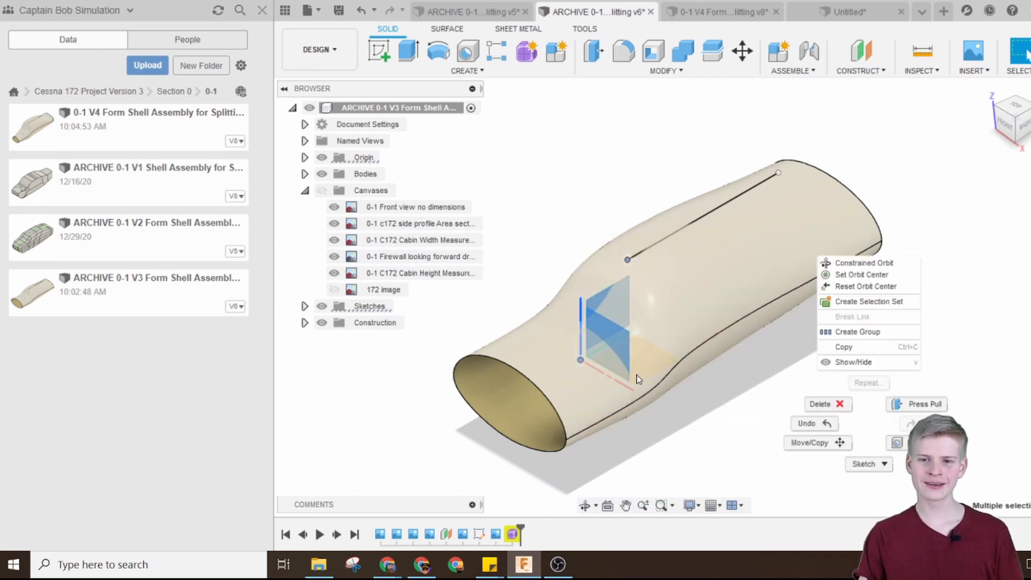
pyautogui.click(716, 459)
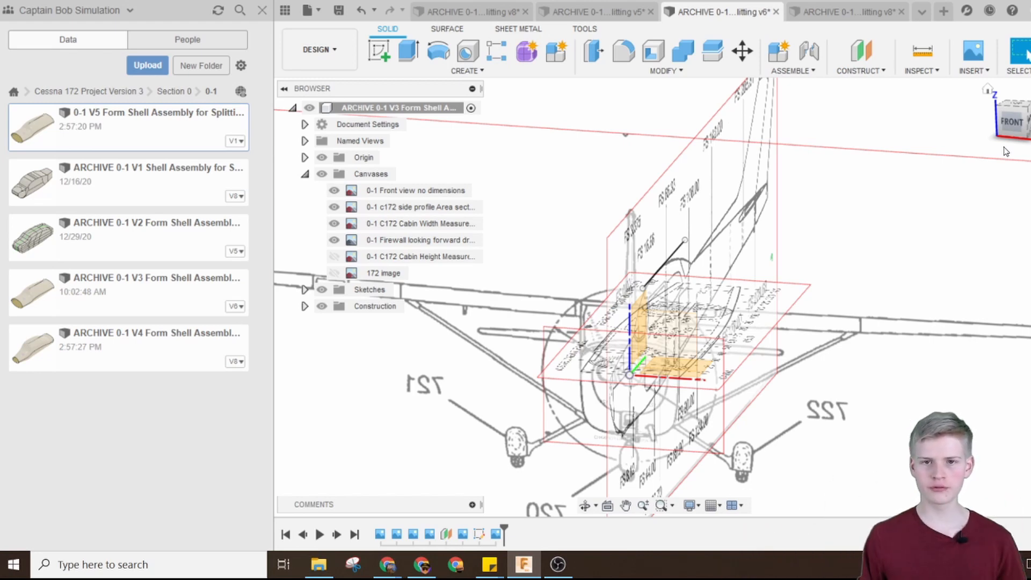
# Switch to the open archived form shell document, version v8.
pyautogui.click(471, 11)
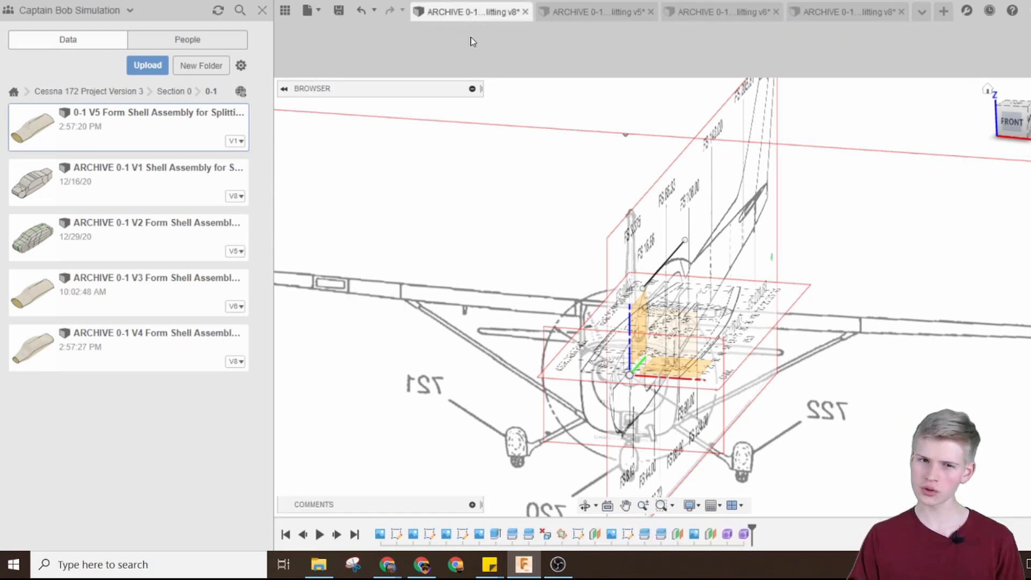
# Show the Front View, Side View and Top view sketches and compare the shell with them from the right side.
pyautogui.click(334, 306)
pyautogui.click(334, 322)
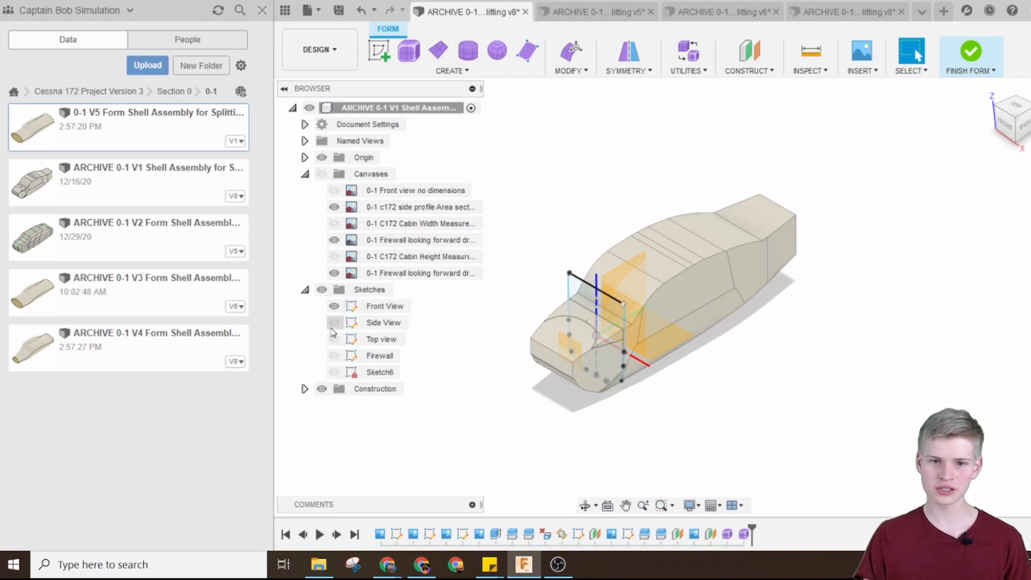
pyautogui.click(334, 338)
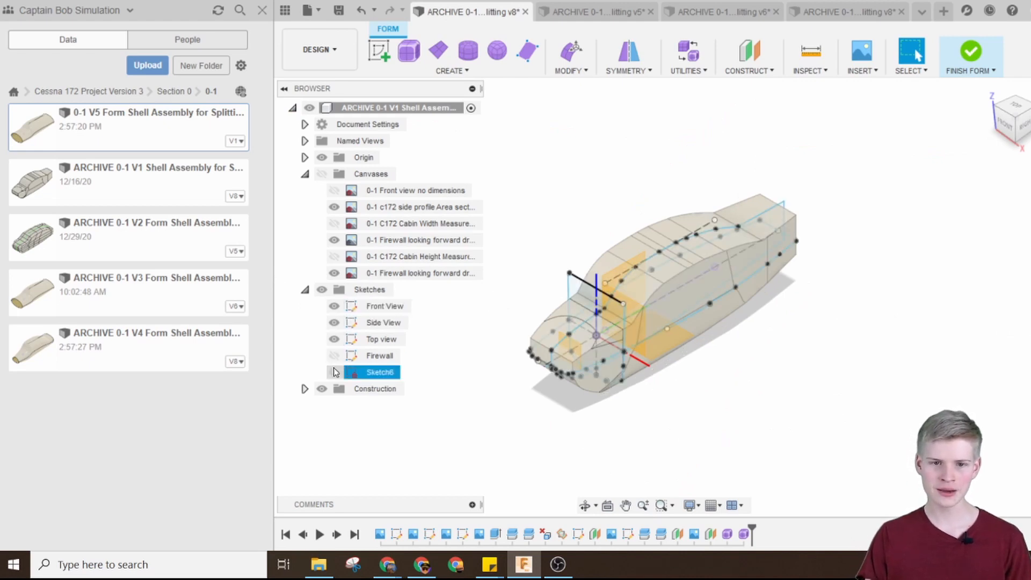
pyautogui.scroll(-3, 771, 272)
pyautogui.scroll(4, 785, 254)
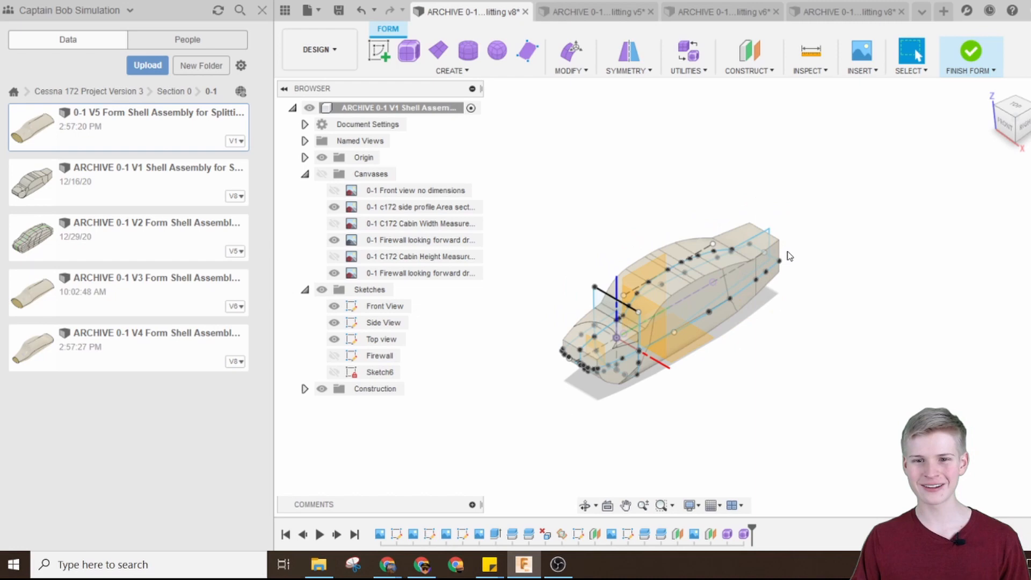
pyautogui.click(1016, 129)
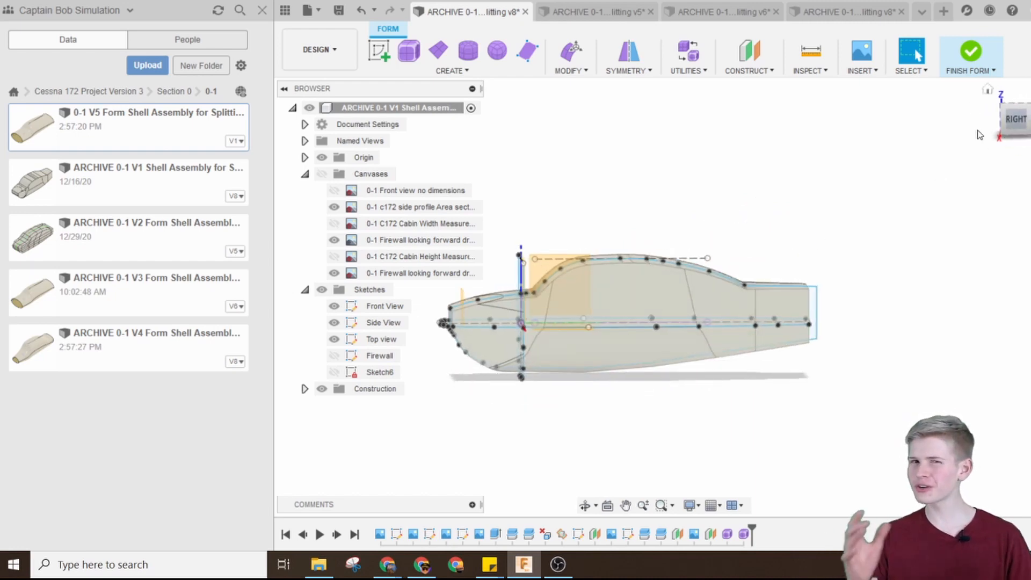
pyautogui.scroll(5, 558, 263)
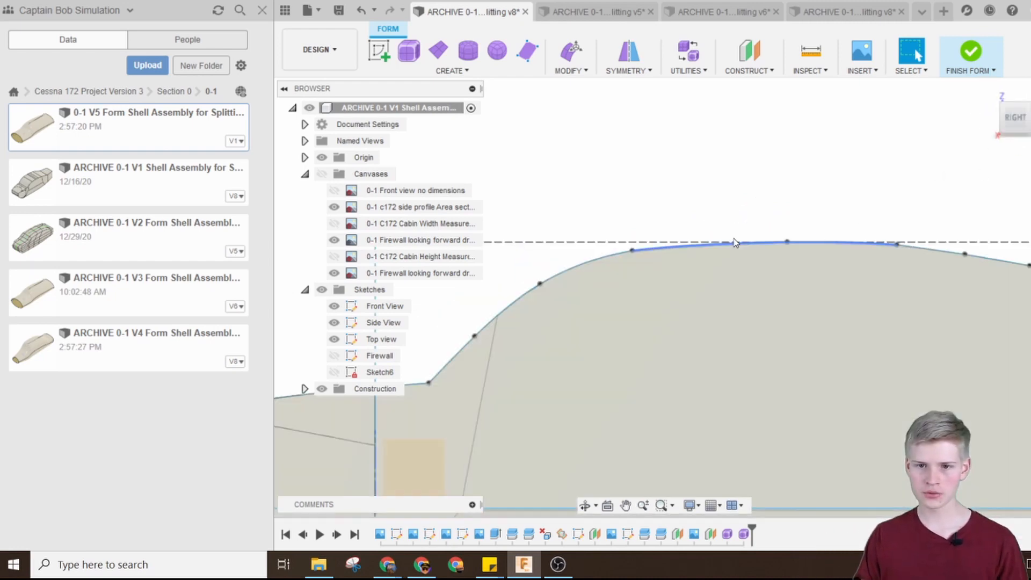
pyautogui.scroll(-5, 793, 322)
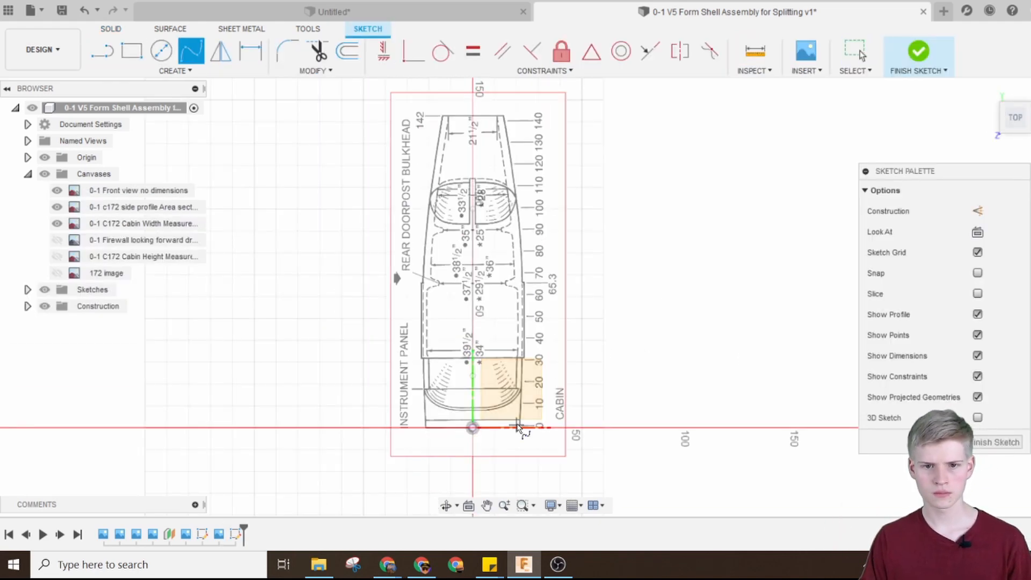
# Trace the cabin's side edge on the top-view canvas with a spline from station 0 to about station 30.
pyautogui.scroll(10, 483, 408)
pyautogui.click(402, 433)
pyautogui.scroll(-2, 423, 202)
pyautogui.click(391, 138)
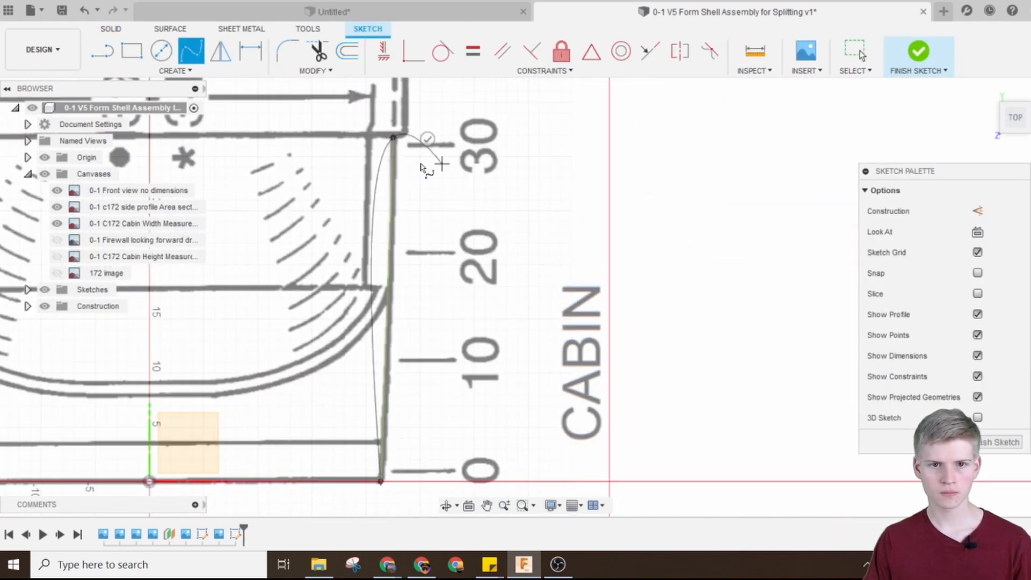
# Continue the cabin outline with straight line segments along the stepped side edge of the top-view canvas.
pyautogui.scroll(10, 401, 126)
pyautogui.press('l')
pyautogui.click(327, 227)
pyautogui.click(430, 188)
pyautogui.press('Escape')
pyautogui.press('l')
pyautogui.scroll(5, 338, 441)
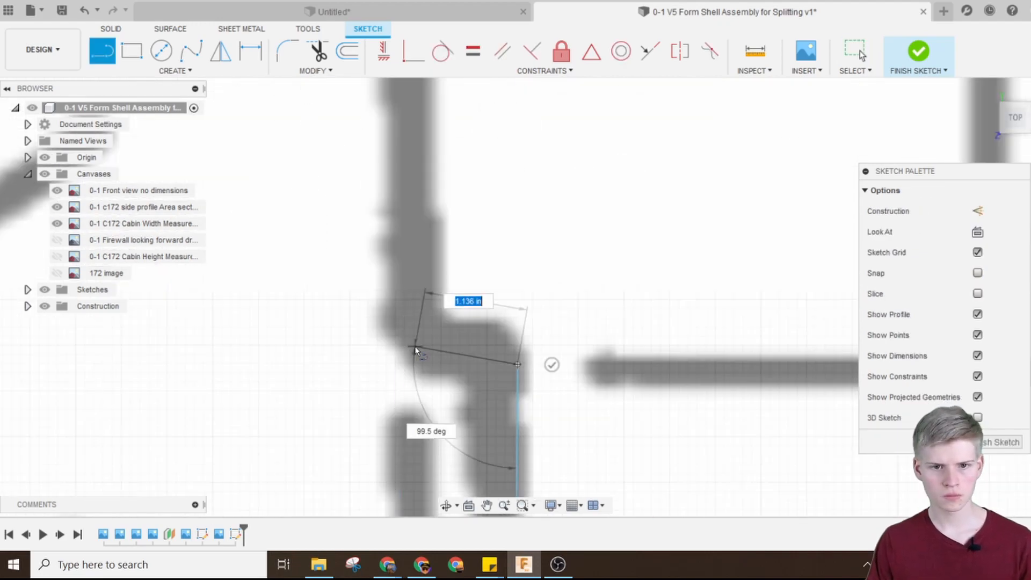
# Review the traced half outline against the cabin width canvas from the tail end down to station 0.
pyautogui.scroll(-10, 415, 345)
pyautogui.scroll(6, 384, 272)
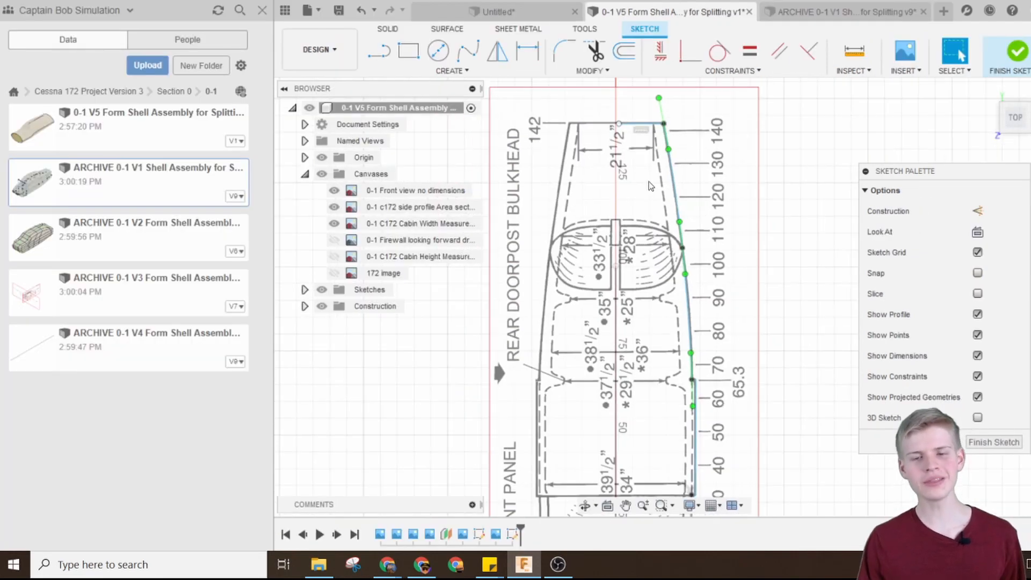
pyautogui.scroll(-2, 648, 181)
pyautogui.scroll(-2, 655, 301)
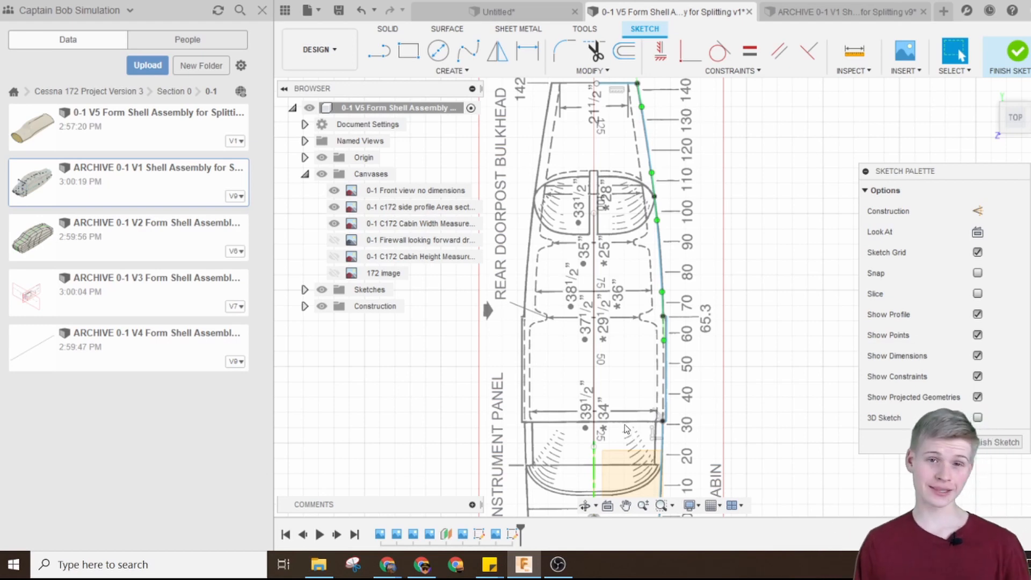
pyautogui.moveTo(749, 328); pyautogui.dragTo(773, 270, button='middle')
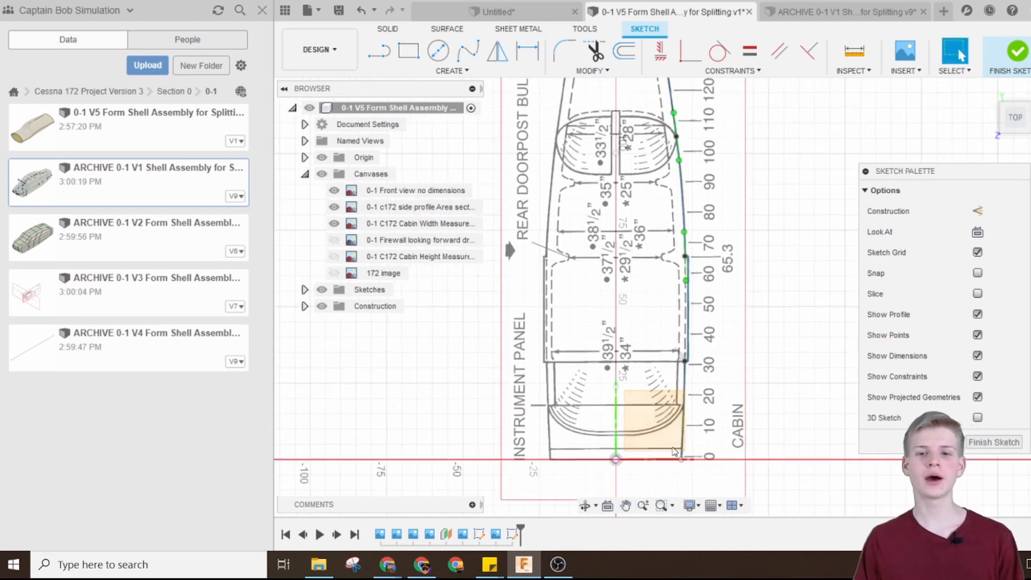
pyautogui.scroll(-3, 681, 333)
pyautogui.scroll(5, 681, 334)
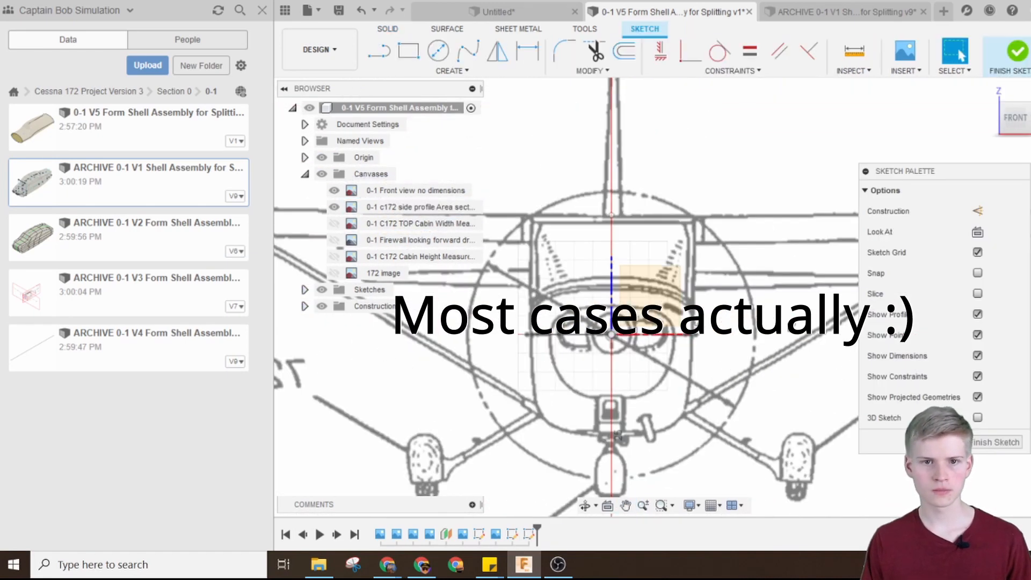
# Finish the front-profile spline at the bottom centre of the fuselage on the front-view canvas.
pyautogui.scroll(5, 537, 349)
pyautogui.click(489, 412)
pyautogui.press('Escape')
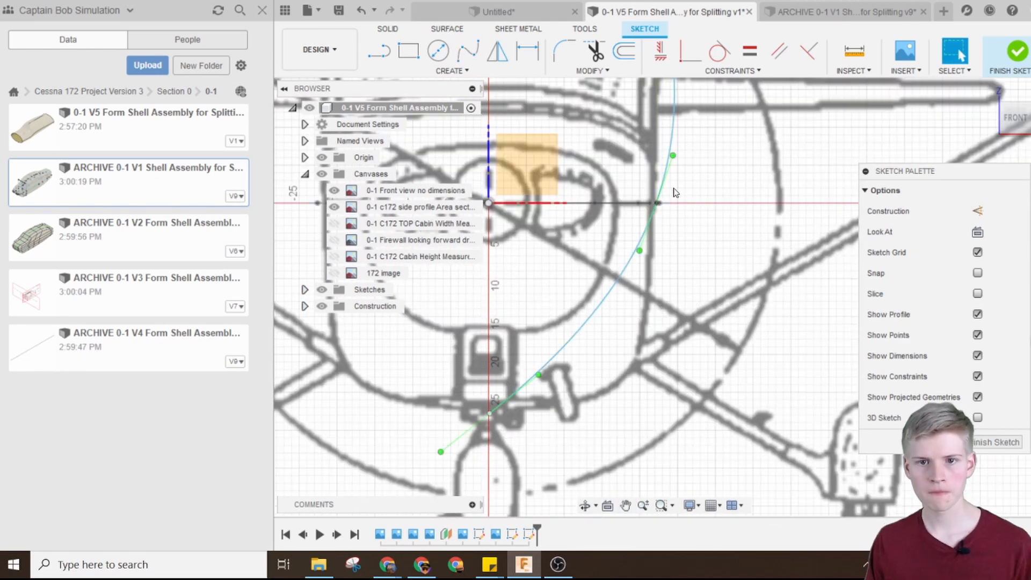
# Adjust the front-profile spline's side and bottom tangent handles so the curve follows the fuselage outline.
pyautogui.moveTo(639, 252); pyautogui.dragTo(653, 281)
pyautogui.click(489, 413)
pyautogui.press('m')
pyautogui.press('Escape')
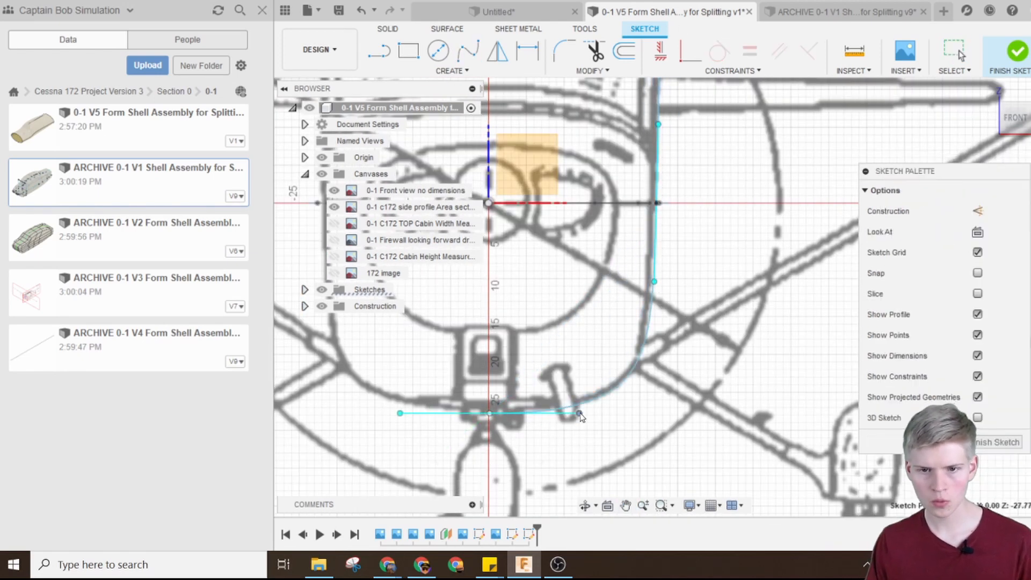
pyautogui.moveTo(546, 419); pyautogui.dragTo(577, 408)
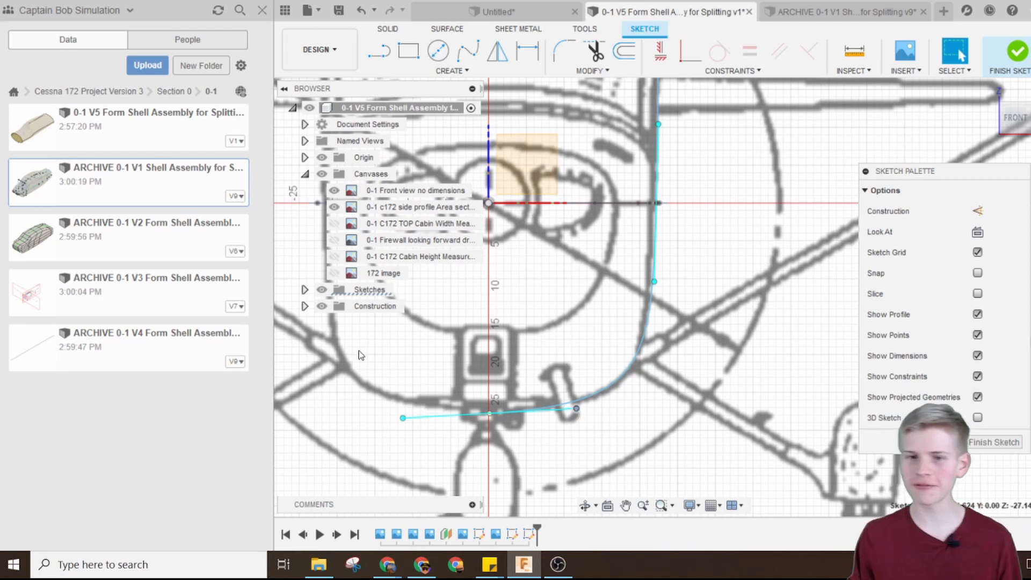
# Check the front-profile spline along the fuselage side and lengthen its bottom tangent handle to refine the belly curve.
pyautogui.moveTo(719, 279); pyautogui.dragTo(667, 430, button='middle')
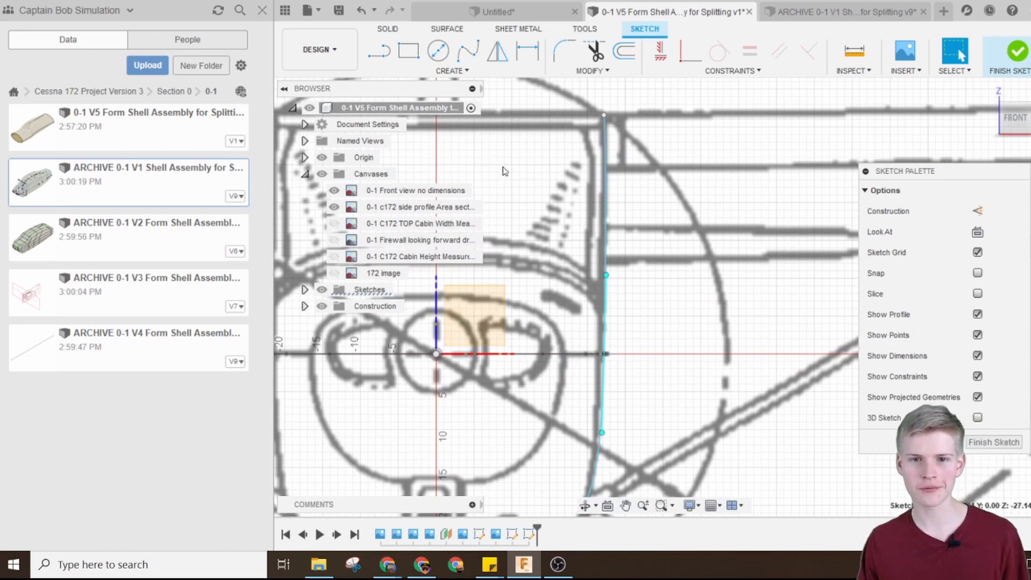
pyautogui.moveTo(617, 310)
pyautogui.mouseDown(button='middle')
pyautogui.moveTo(640, 246)
pyautogui.moveTo(605, 146)
pyautogui.mouseUp(button='middle')
pyautogui.click(606, 146)
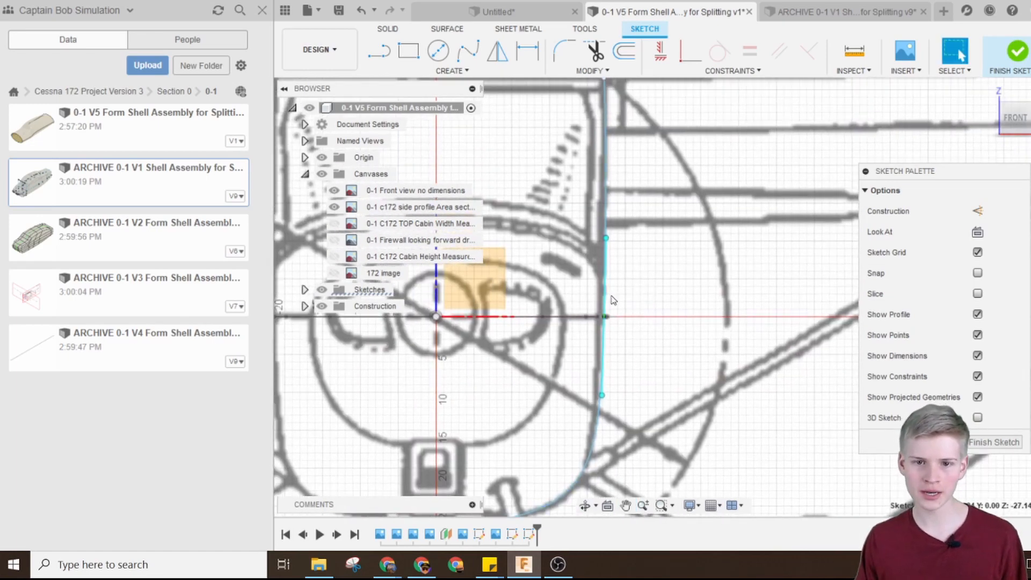
pyautogui.moveTo(637, 448); pyautogui.dragTo(660, 286, button='middle')
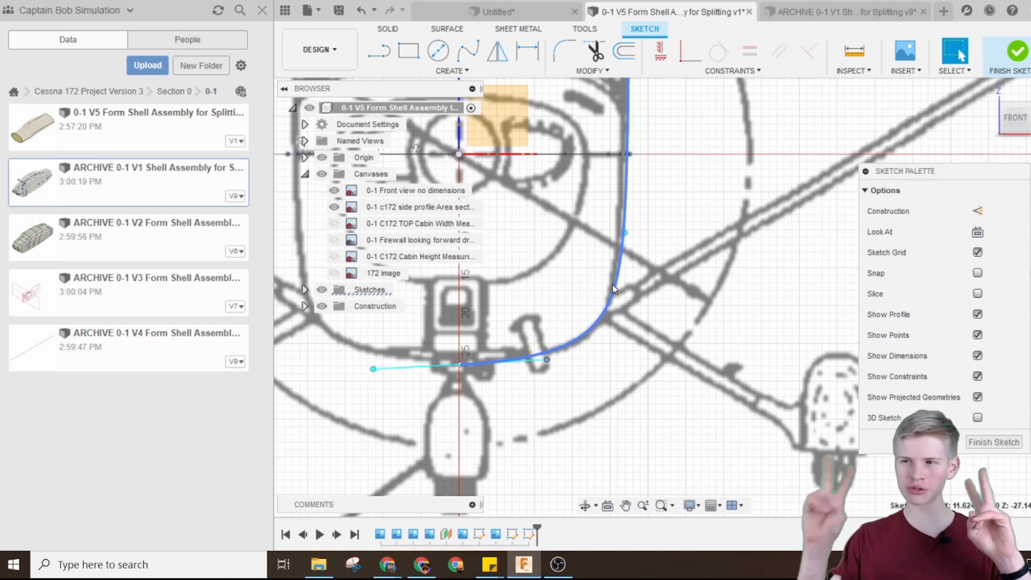
pyautogui.moveTo(612, 391); pyautogui.dragTo(659, 456, button='middle')
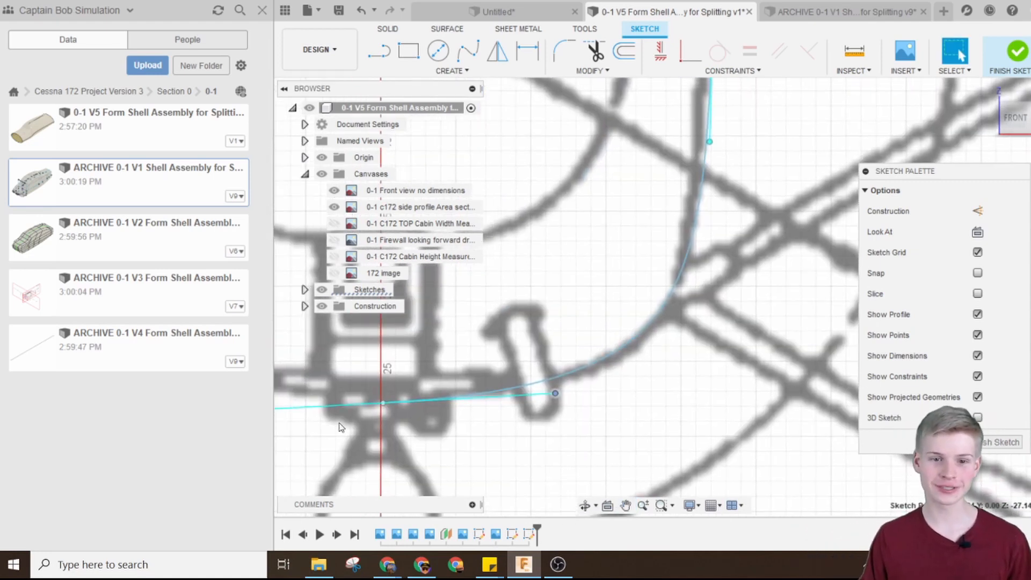
pyautogui.moveTo(473, 356)
pyautogui.mouseDown(button='middle')
pyautogui.moveTo(532, 361)
pyautogui.moveTo(554, 377)
pyautogui.mouseUp(button='middle')
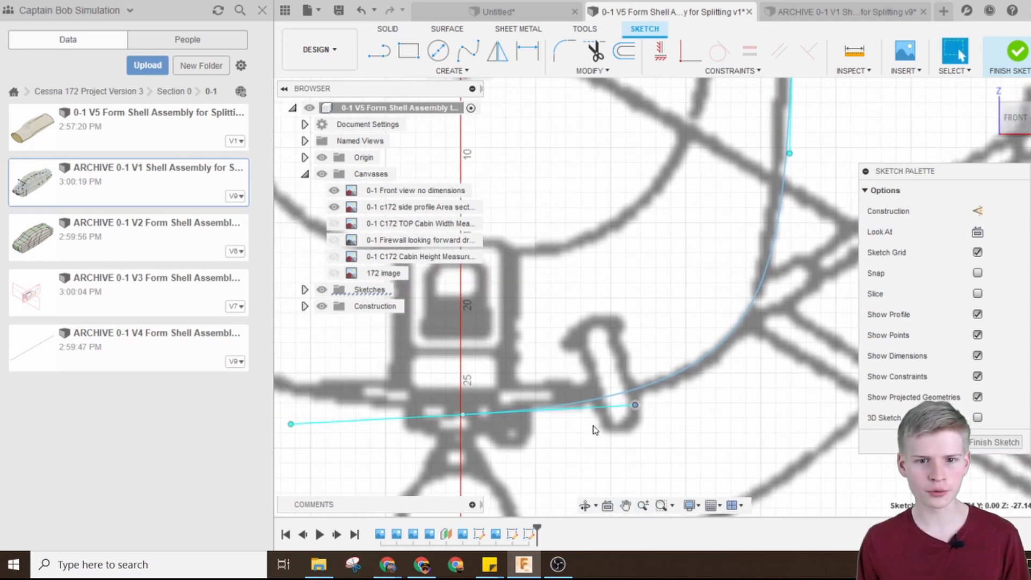
pyautogui.moveTo(635, 406); pyautogui.dragTo(659, 410)
pyautogui.click(648, 394)
pyautogui.scroll(1, 651, 423)
pyautogui.moveTo(806, 167); pyautogui.dragTo(587, 411, button='middle')
pyautogui.scroll(-2, 751, 423)
pyautogui.click(699, 270)
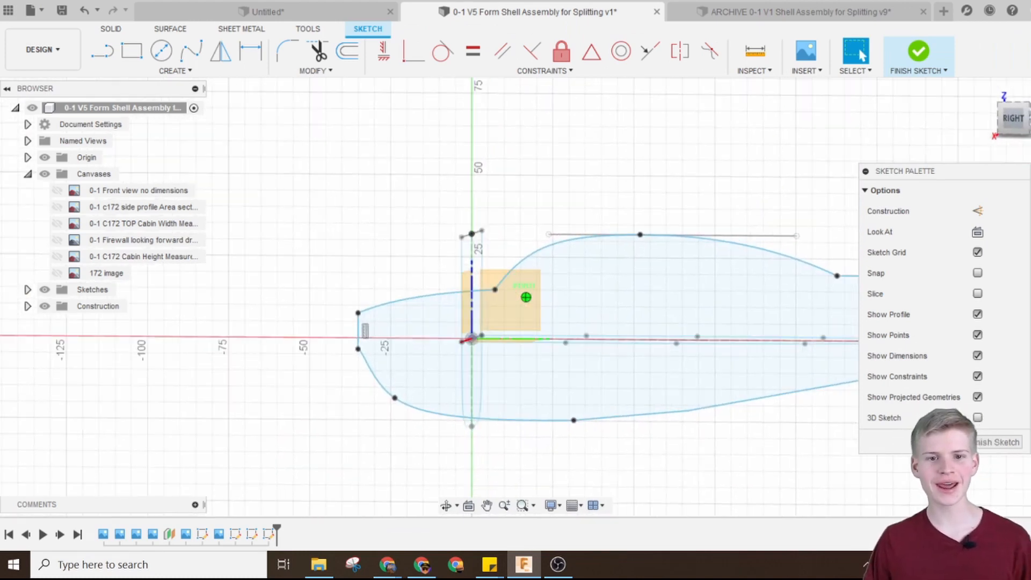
pyautogui.moveTo(703, 294); pyautogui.dragTo(574, 294, button='middle')
pyautogui.press('Escape')
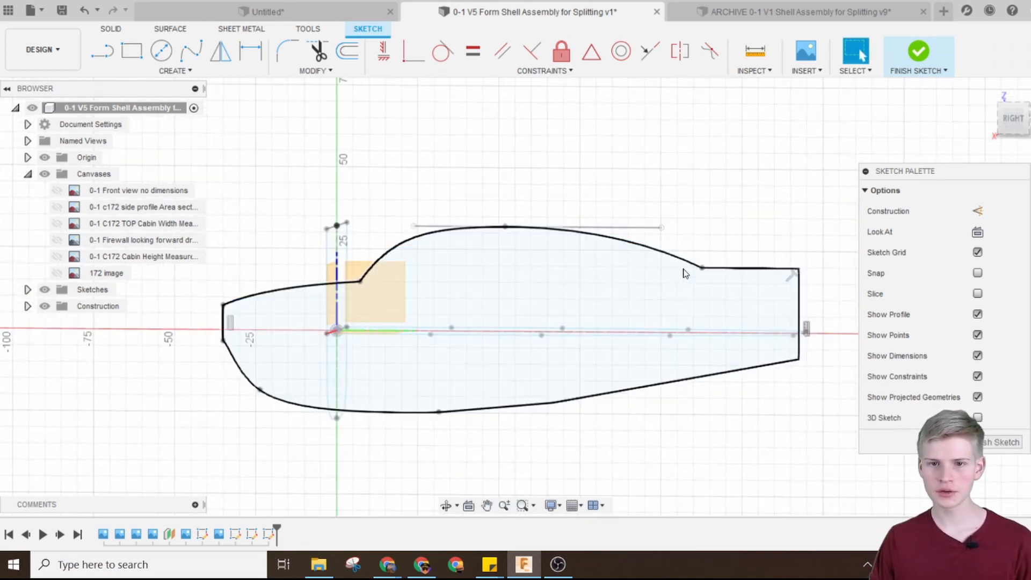
pyautogui.click(505, 226)
pyautogui.press('m')
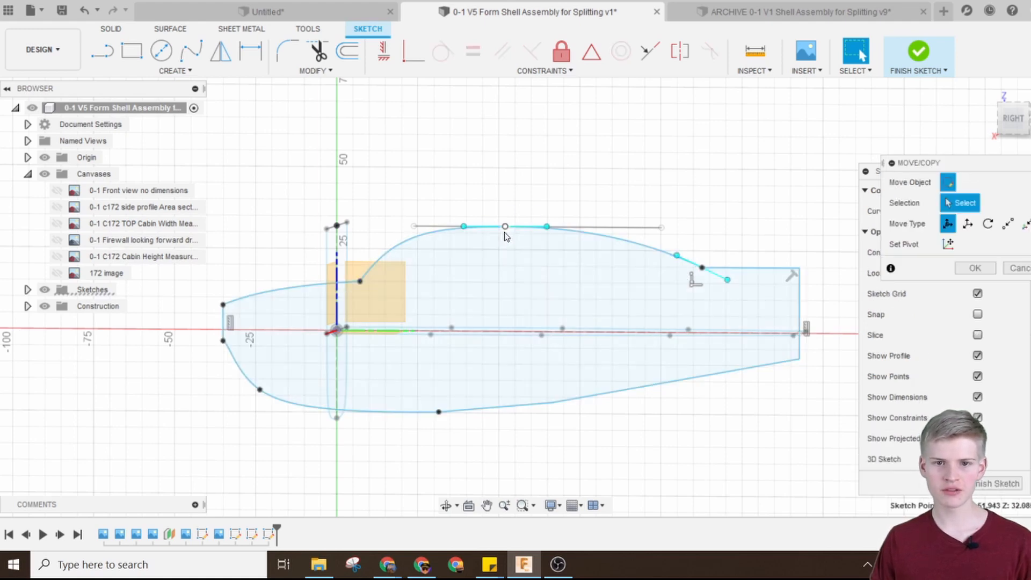
pyautogui.scroll(4, 469, 228)
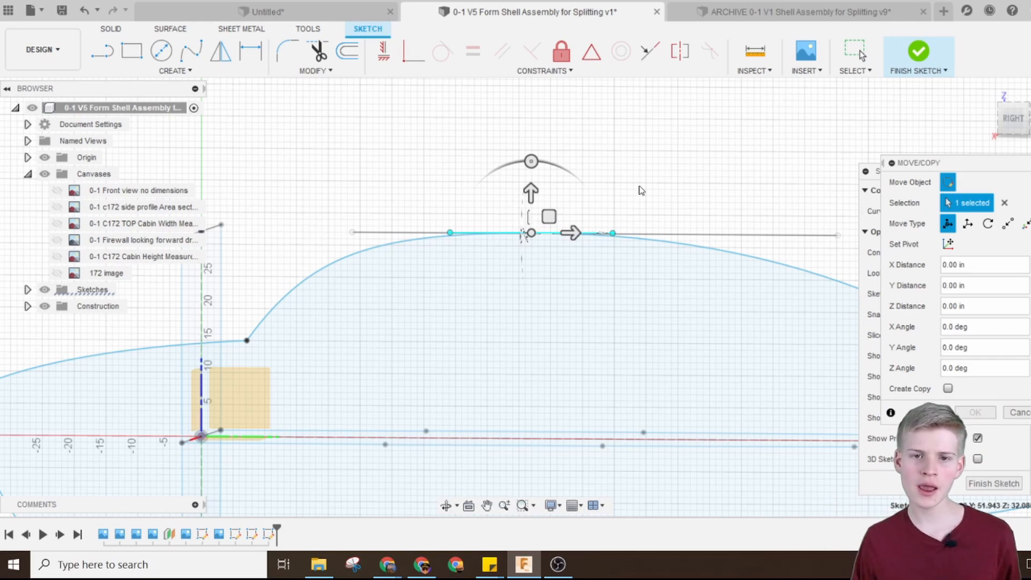
pyautogui.press('Escape')
pyautogui.scroll(-4, 697, 338)
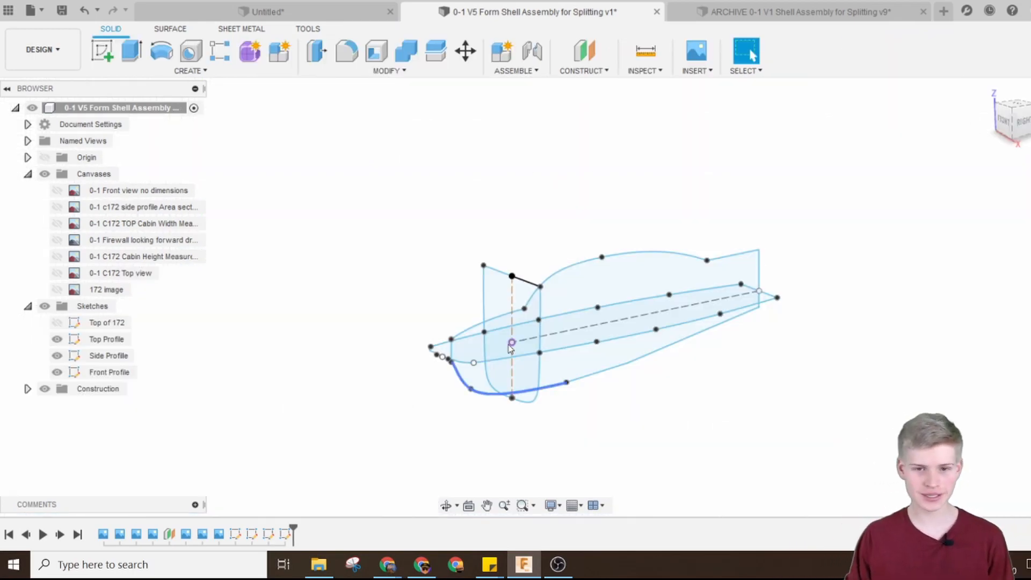
# Inspect how the top, front and side profile sketches intersect, viewing them from the right, from above and at an angle.
pyautogui.scroll(2, 549, 342)
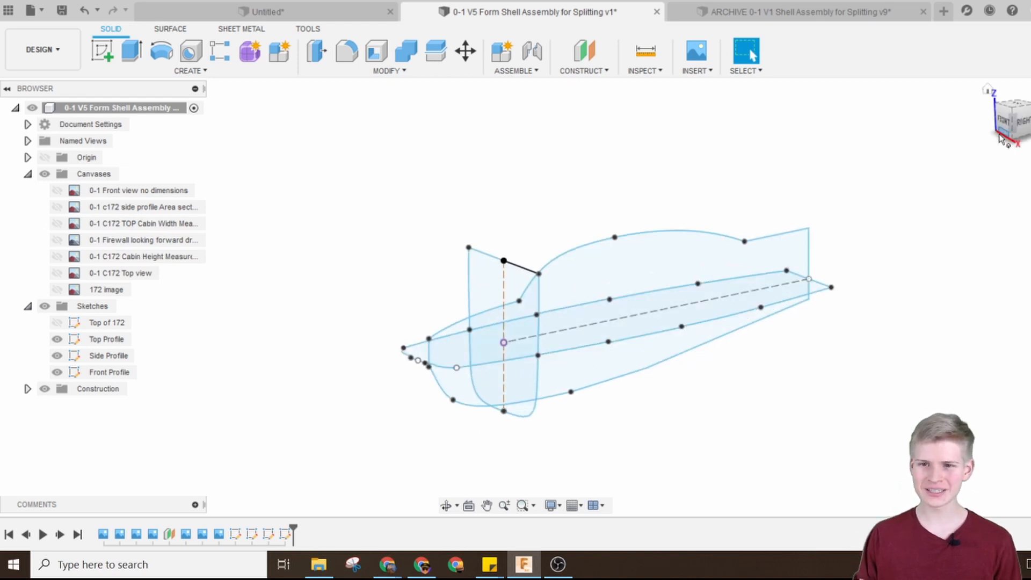
pyautogui.click(1023, 131)
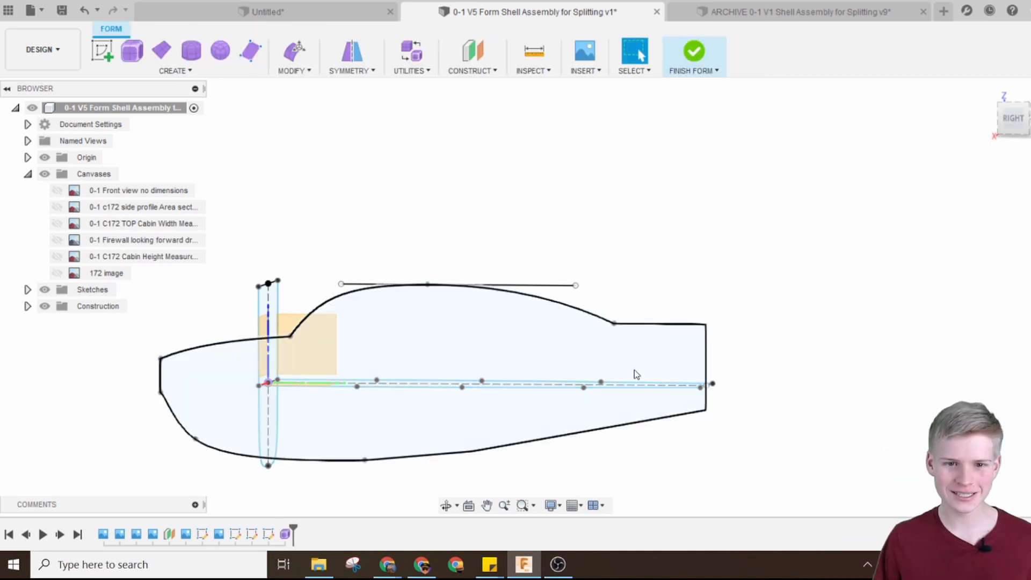
pyautogui.click(1012, 127)
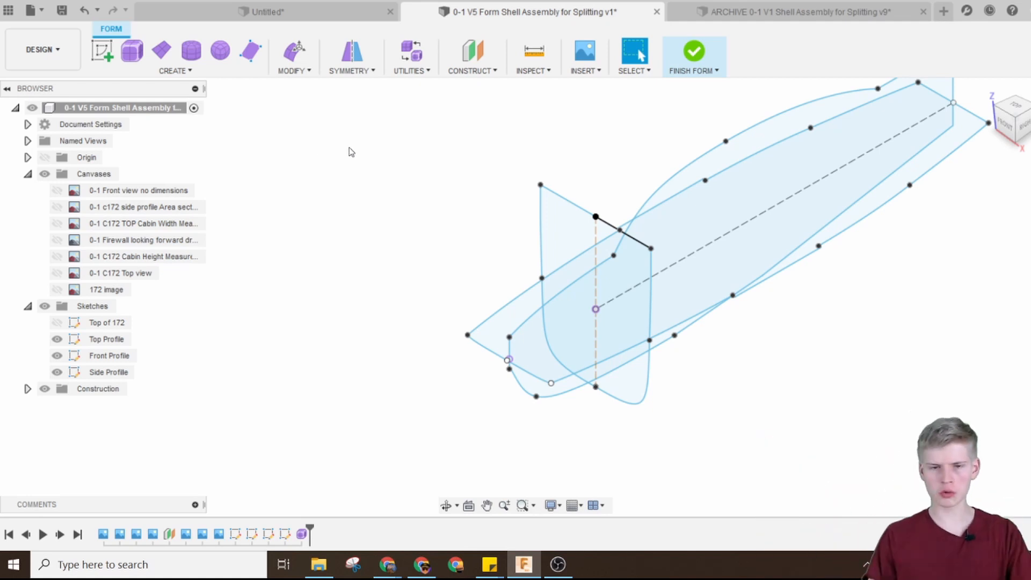
pyautogui.keyDown('shift'); pyautogui.moveTo(526, 297); pyautogui.dragTo(552, 292, button='middle'); pyautogui.keyUp('shift')
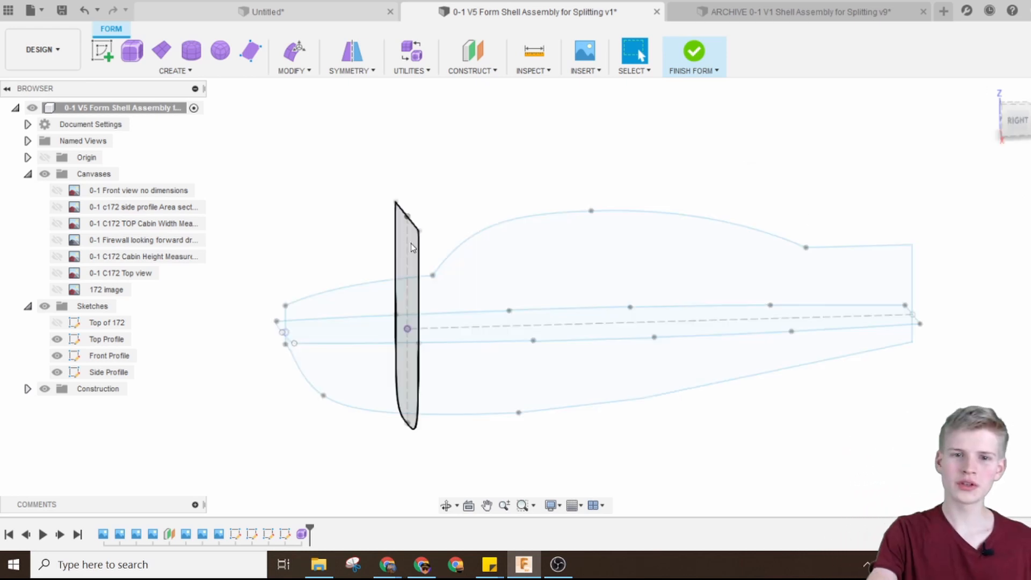
pyautogui.click(411, 243)
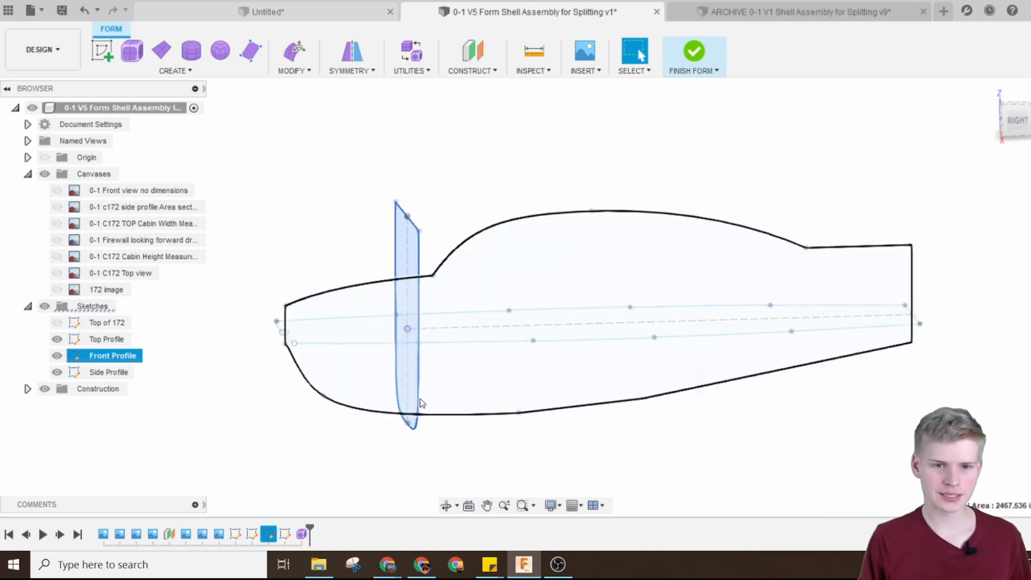
pyautogui.click(1001, 130)
pyautogui.keyDown('shift'); pyautogui.moveTo(526, 296); pyautogui.dragTo(452, 277, button='middle'); pyautogui.keyUp('shift')
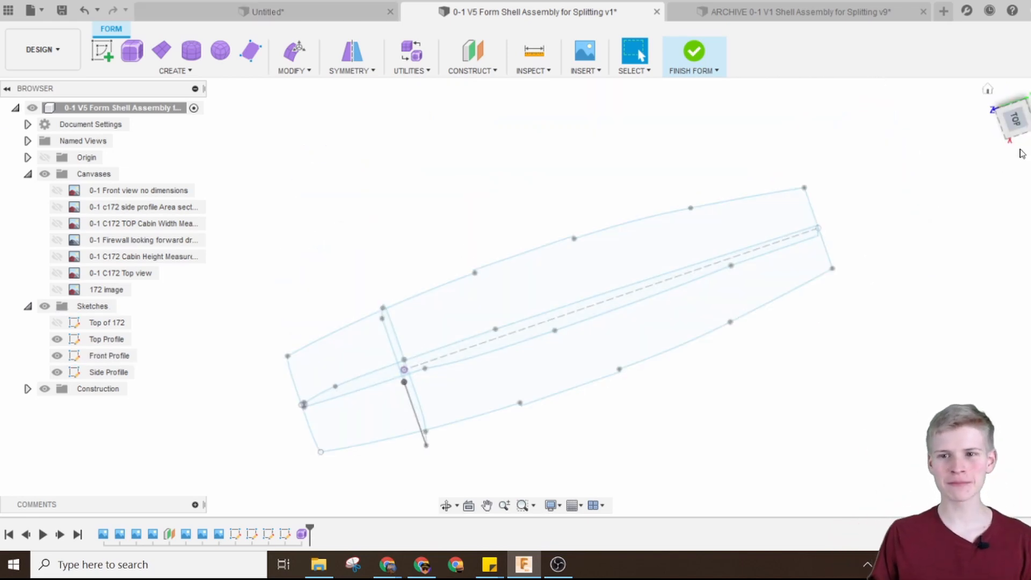
pyautogui.moveTo(1012, 104)
pyautogui.keyDown('shift'); pyautogui.mouseDown(button='middle')
pyautogui.moveTo(1020, 88)
pyautogui.moveTo(1028, 94)
pyautogui.moveTo(1009, 91)
pyautogui.moveTo(996, 149)
pyautogui.mouseUp(button='middle'); pyautogui.keyUp('shift')
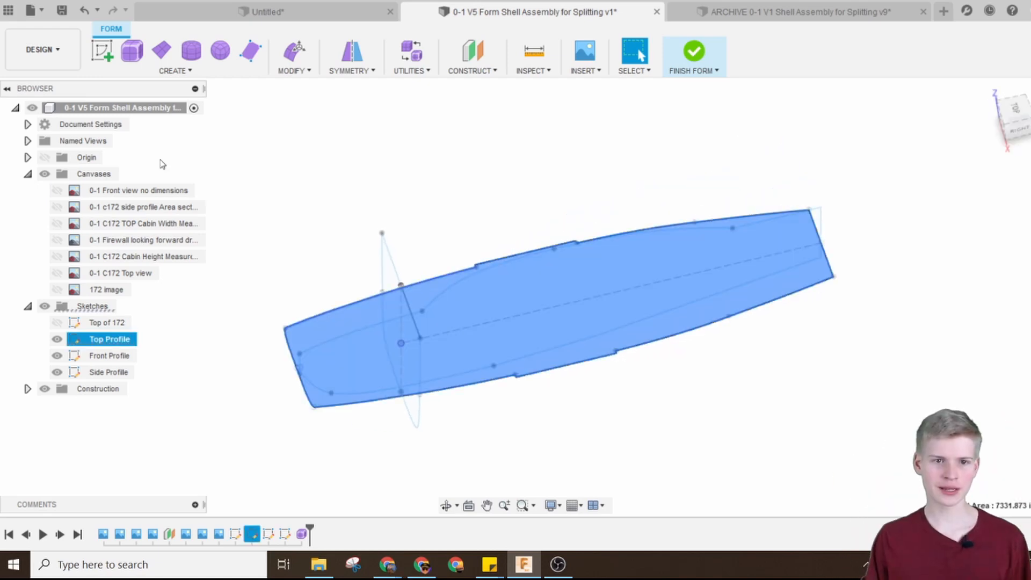
pyautogui.click(347, 136)
# Try to extrude the top profile sketch upward as a T-spline form.
pyautogui.click(173, 70)
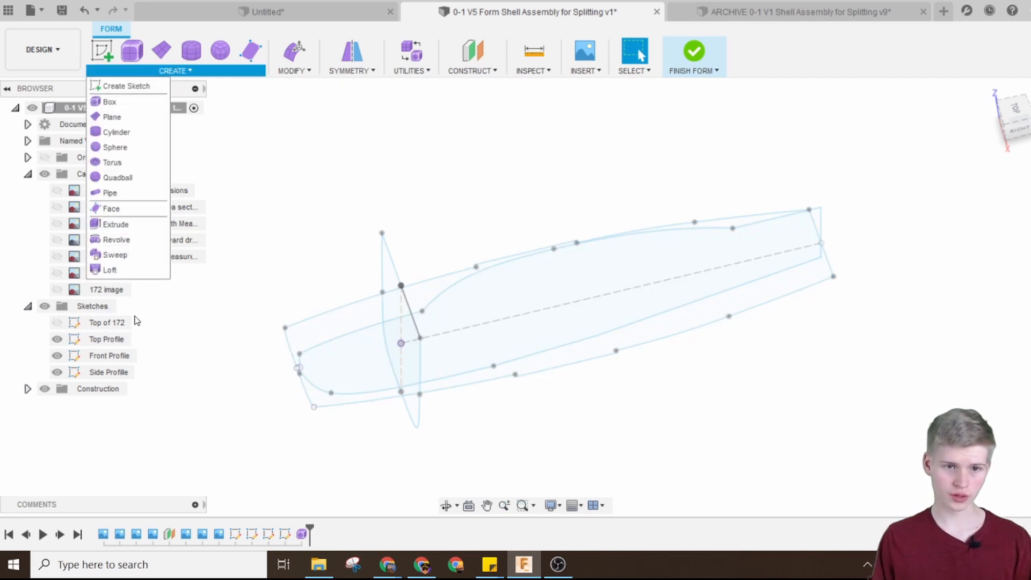
pyautogui.click(157, 224)
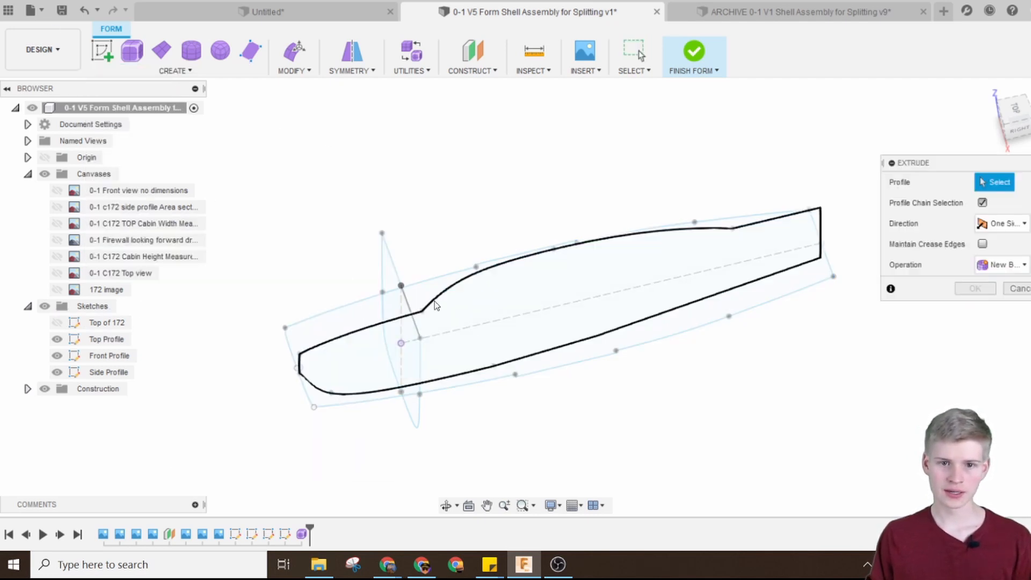
pyautogui.click(556, 296)
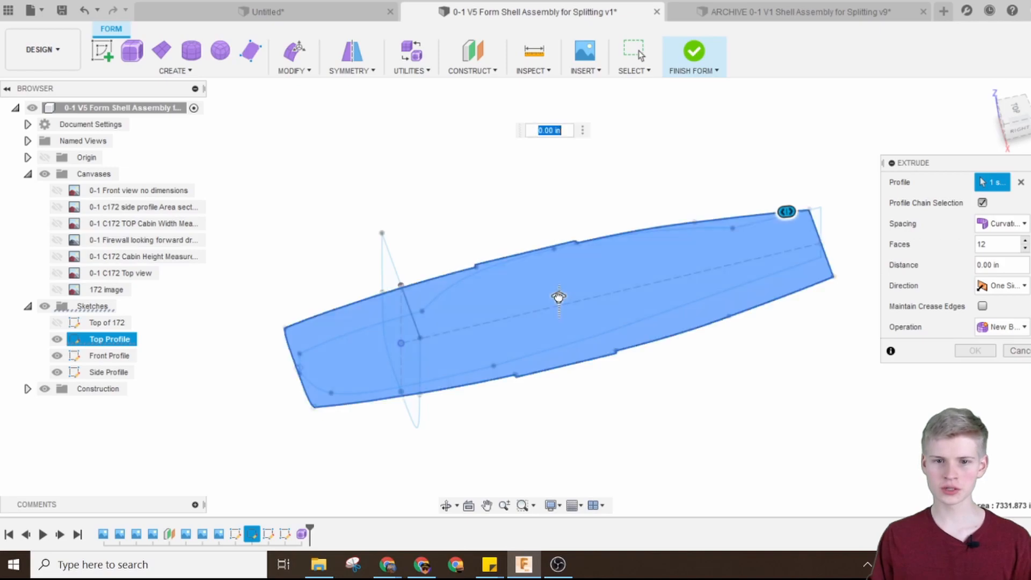
pyautogui.moveTo(562, 245); pyautogui.dragTo(557, 189)
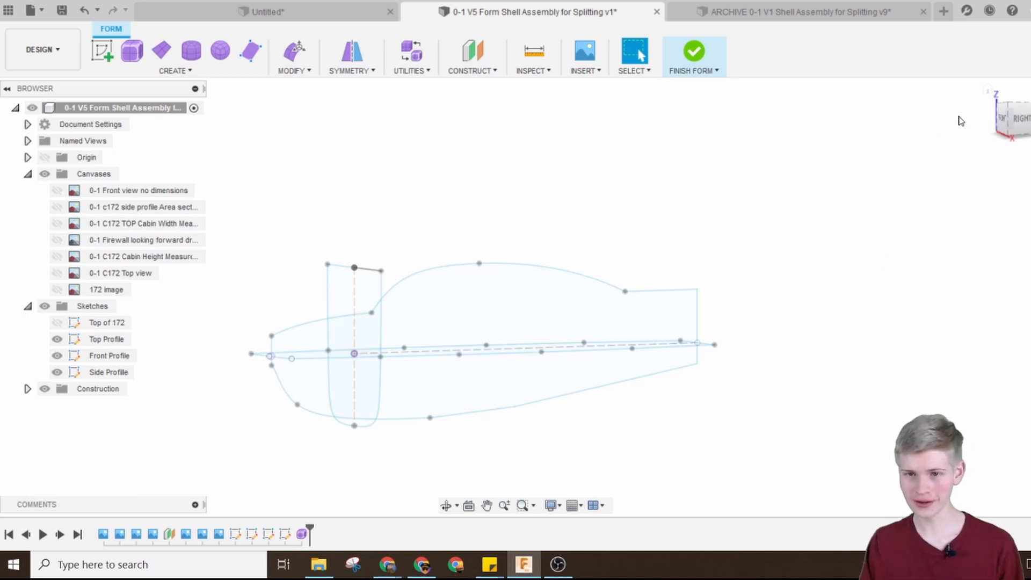
# Create a T-spline plane over the top profile, centred on the sketch origin, with 4 length faces and 8 width faces.
pyautogui.click(1014, 114)
pyautogui.click(1015, 114)
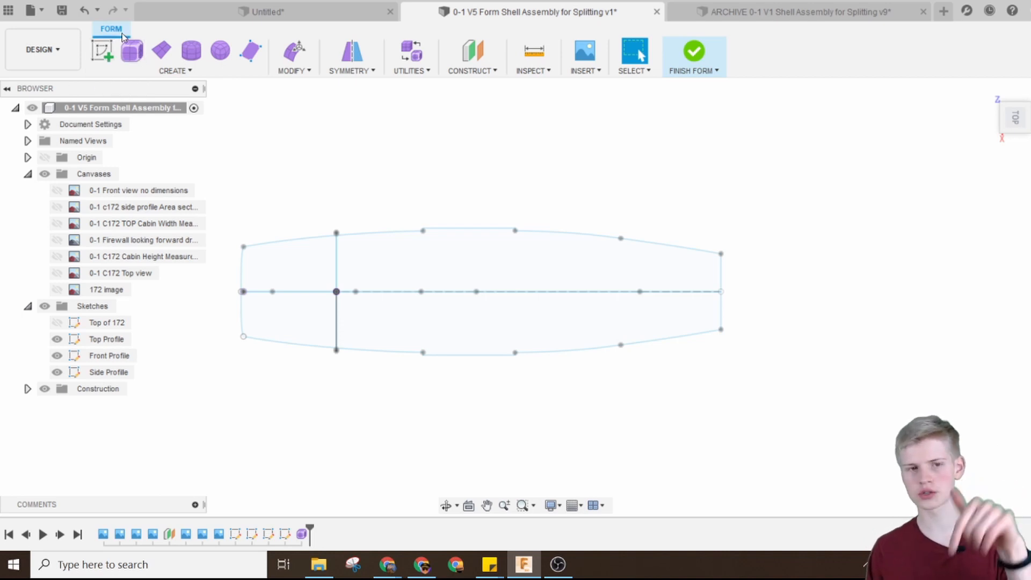
pyautogui.click(161, 51)
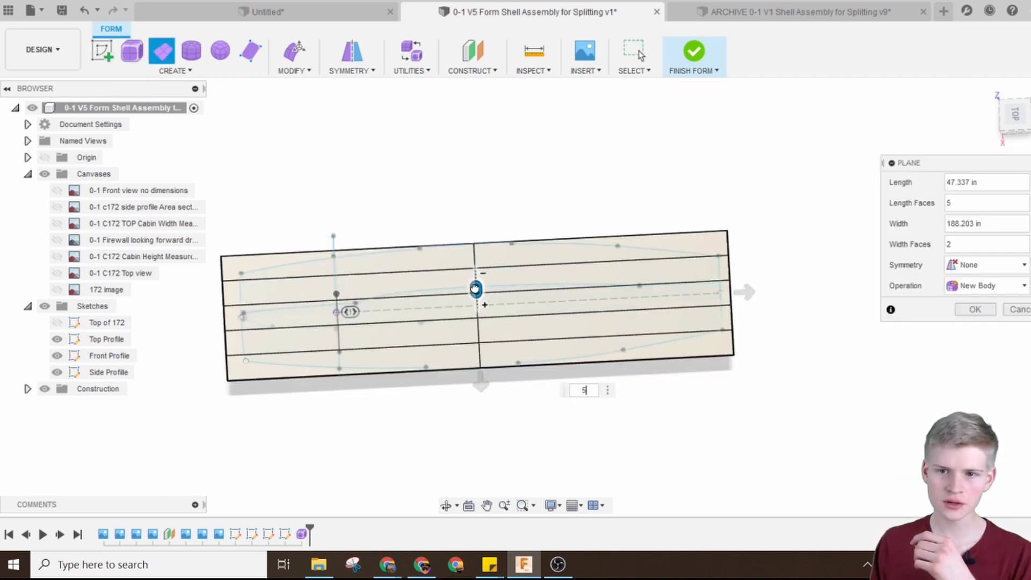
pyautogui.click(337, 312)
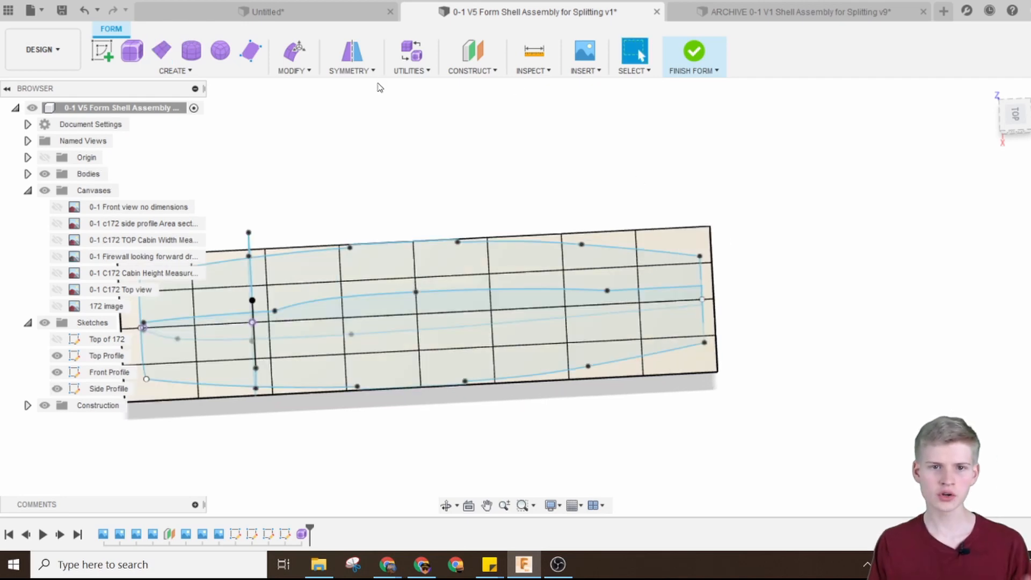
# Apply internal mirror symmetry to the plane about its lengthwise centreline, using the two corner faces at the tail end.
pyautogui.click(351, 51)
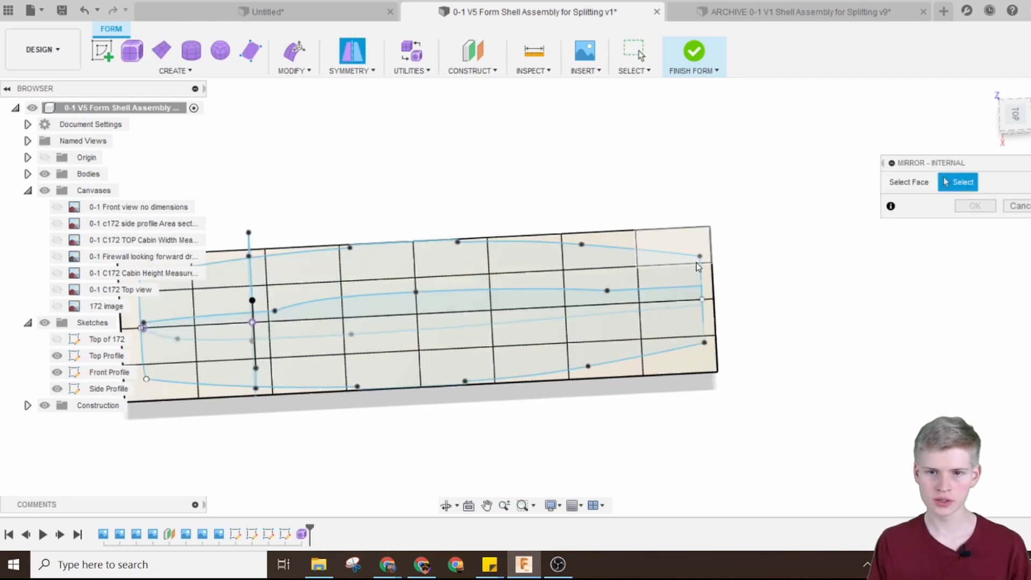
pyautogui.click(679, 240)
pyautogui.click(681, 358)
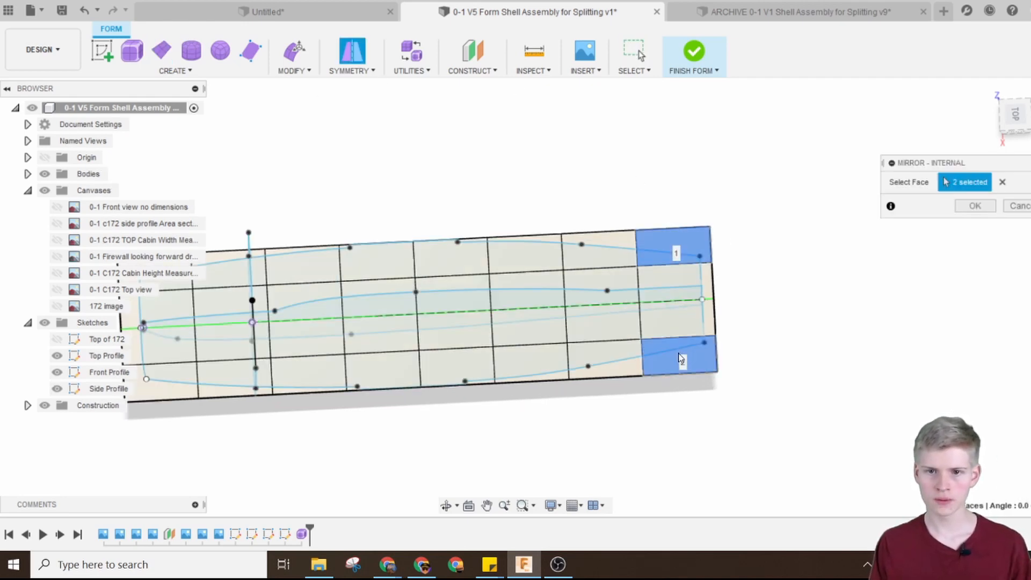
pyautogui.click(980, 206)
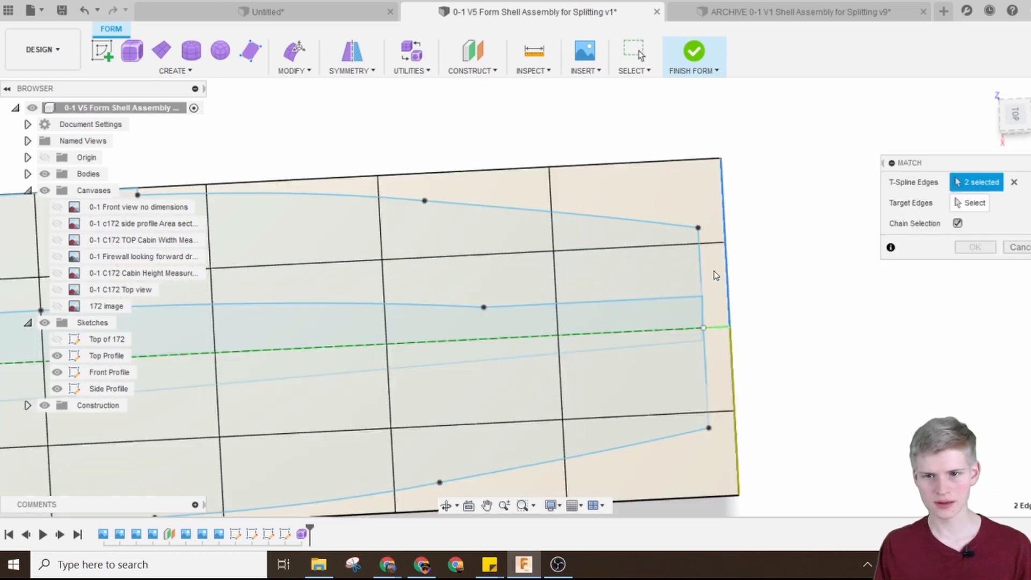
# Try to match the plane's tail-end edges to the upper chain of the top profile sketch.
pyautogui.click(970, 203)
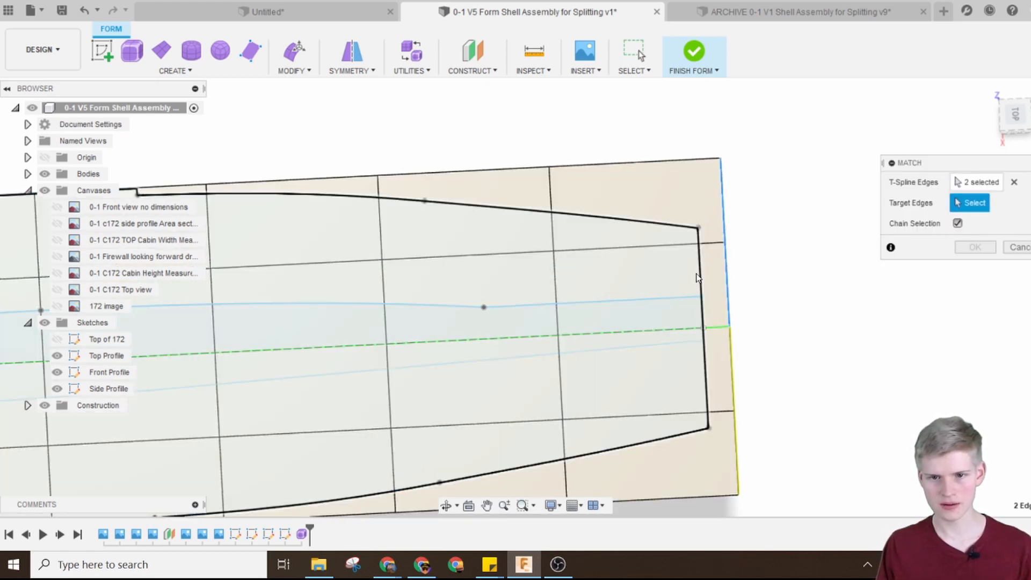
pyautogui.click(722, 280)
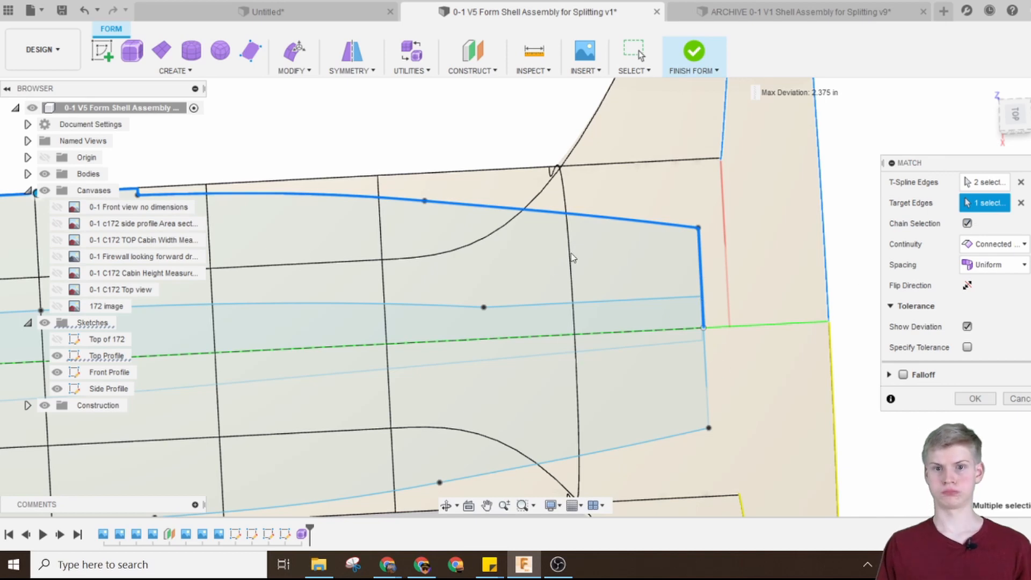
pyautogui.scroll(-5, 608, 295)
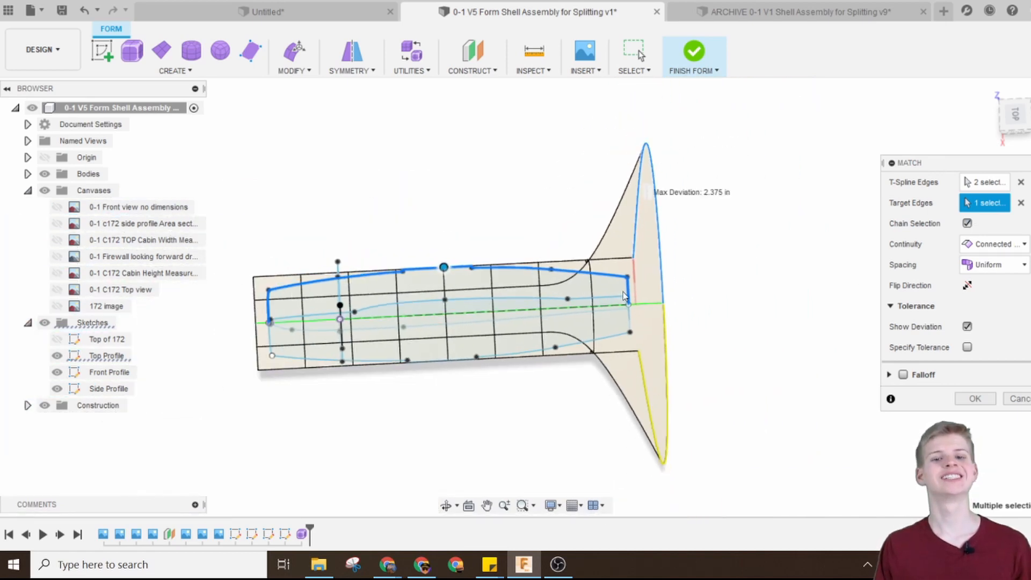
pyautogui.press('Escape')
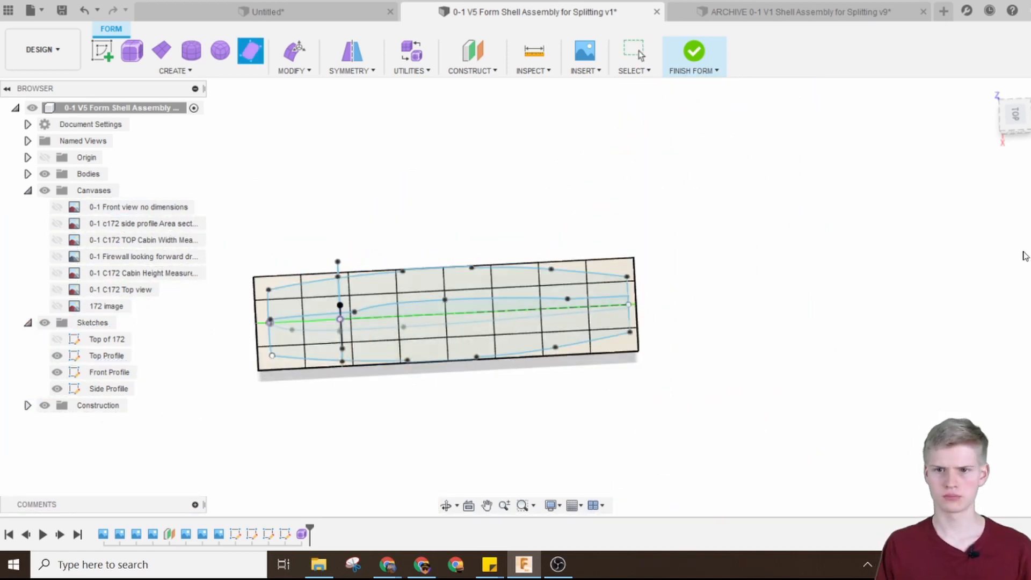
# Try to match the plane's tail-end edges to the complete closed outline of the top profile sketch.
pyautogui.rightClick(818, 341)
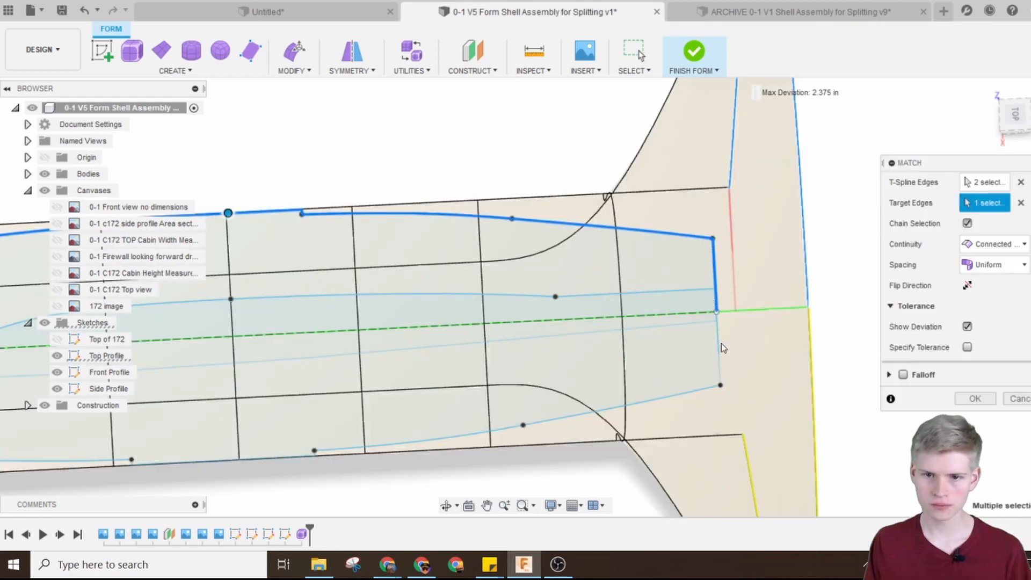
pyautogui.click(719, 343)
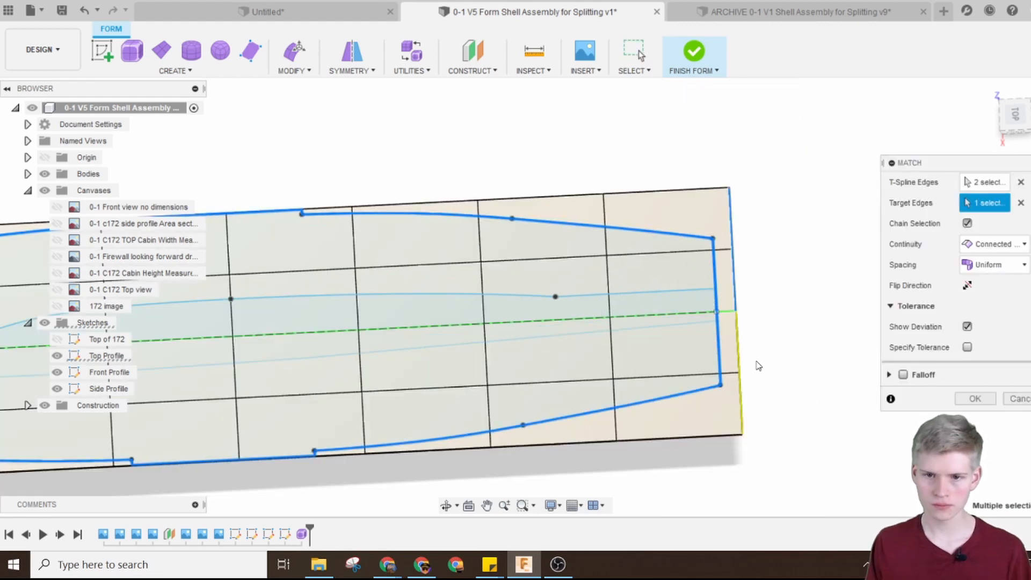
pyautogui.scroll(-5, 801, 318)
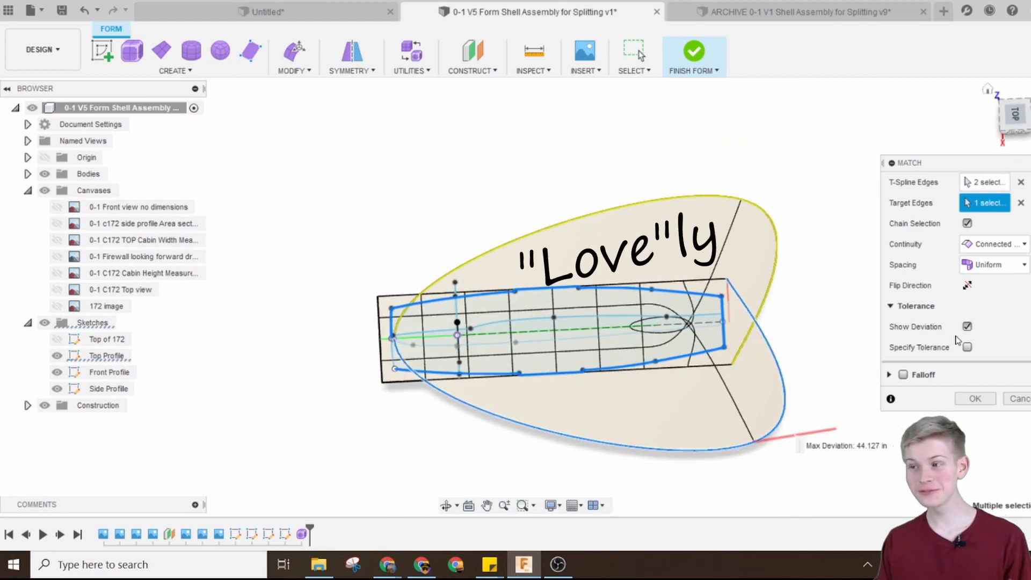
pyautogui.press('Escape')
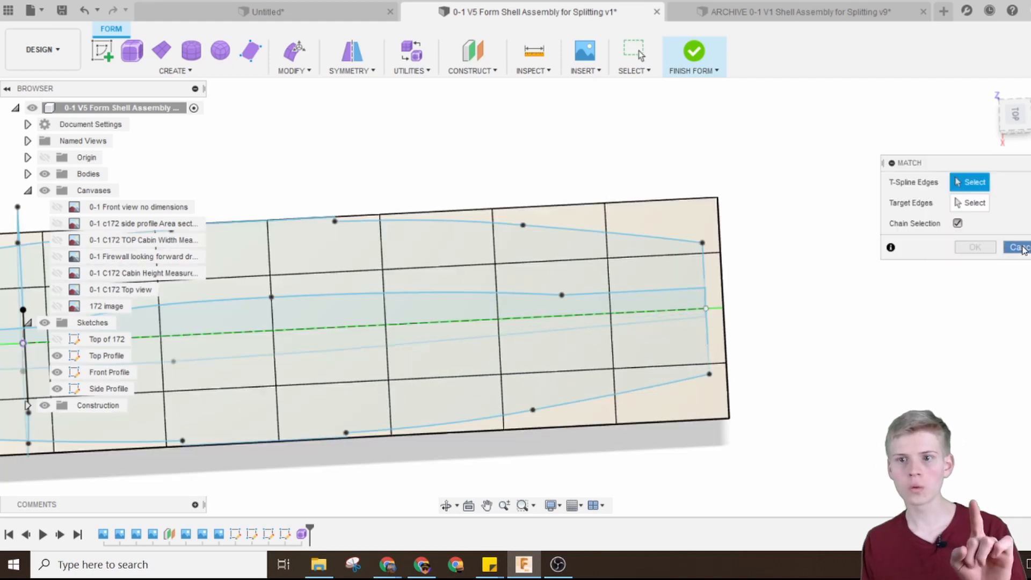
pyautogui.press('Escape')
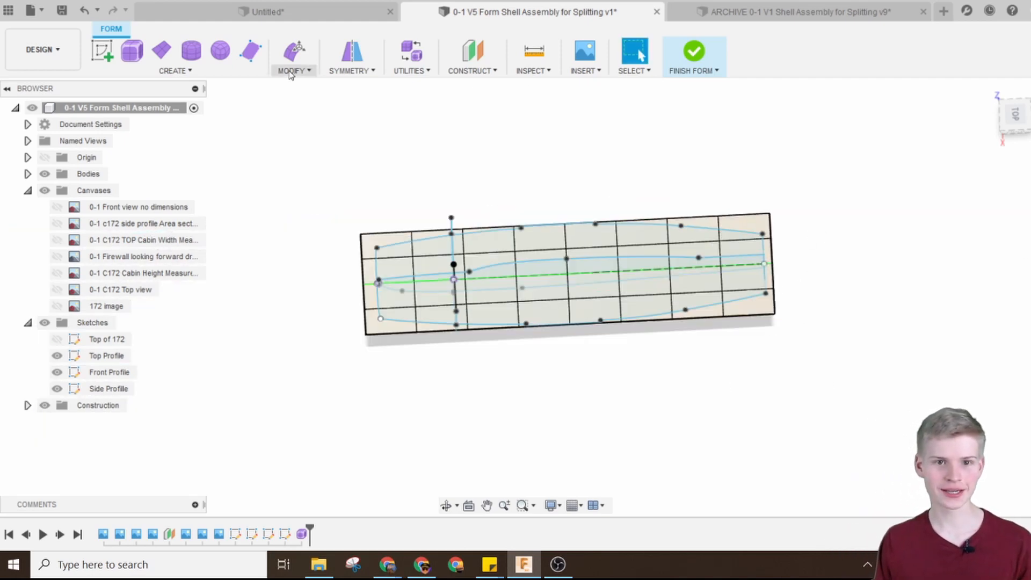
# Try to weld the plane's tail corner vertex to the rear corner point of the top profile sketch.
pyautogui.click(293, 70)
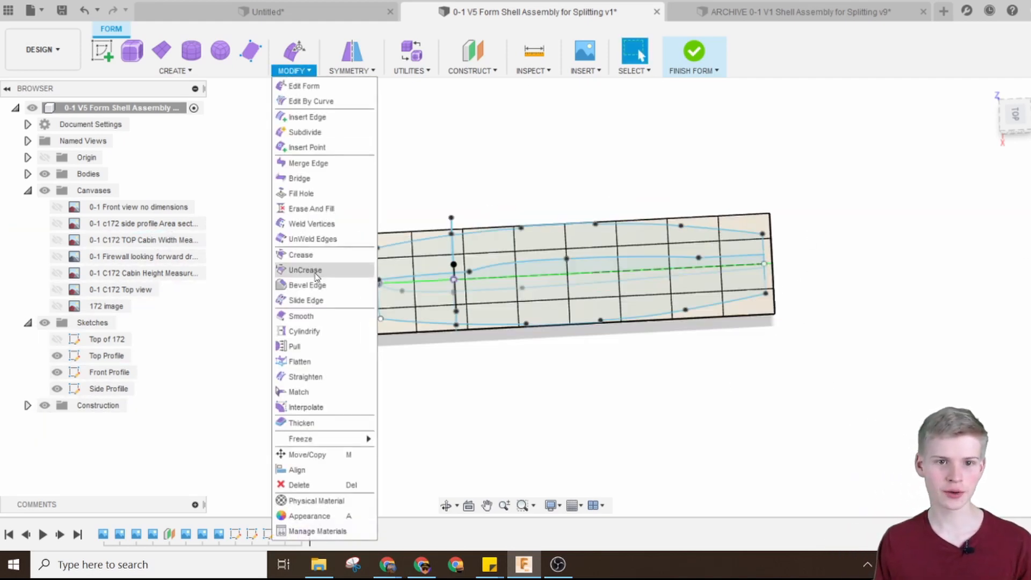
pyautogui.click(311, 223)
pyautogui.scroll(5, 774, 326)
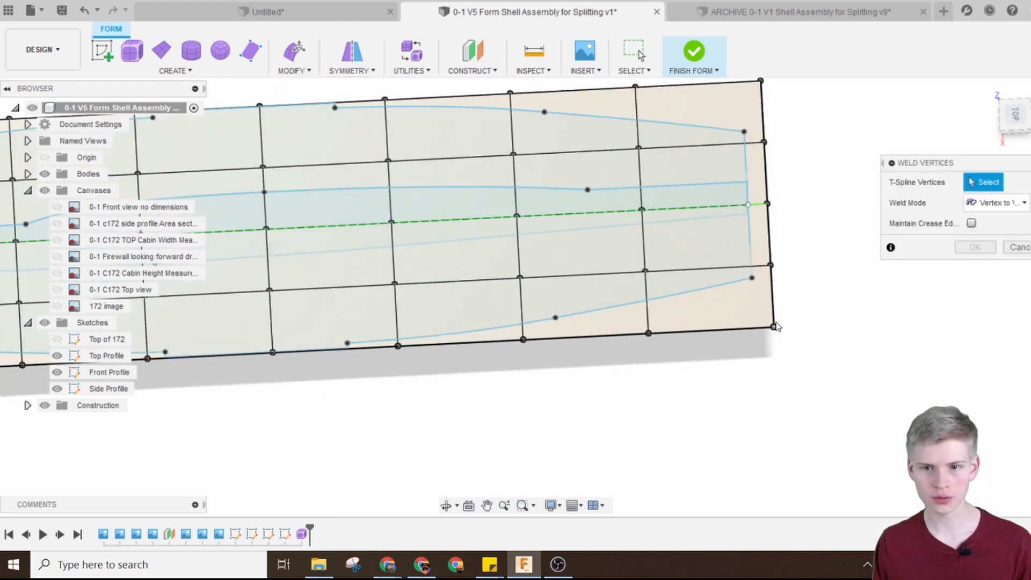
pyautogui.scroll(3, 774, 325)
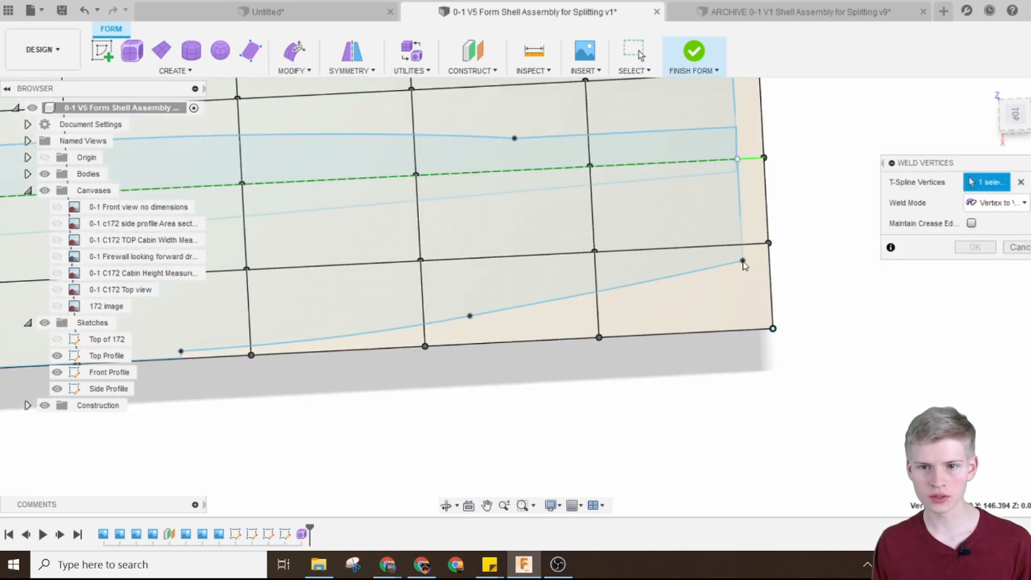
pyautogui.click(743, 261)
# Try to match the plane's nose-end edges to the top profile chain, and clear the target edge selection.
pyautogui.scroll(-3, 743, 263)
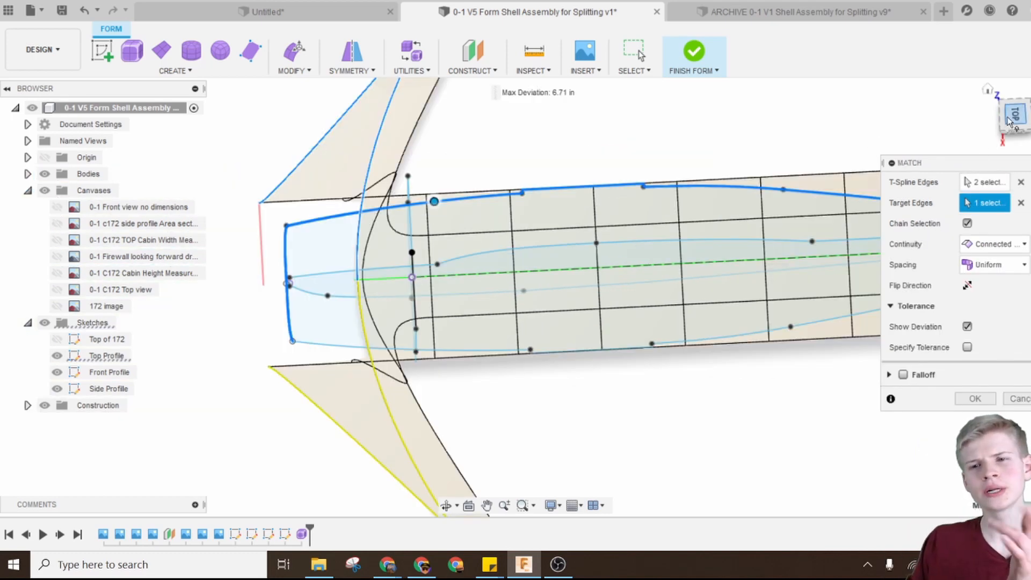
pyautogui.moveTo(1007, 121); pyautogui.dragTo(1002, 95)
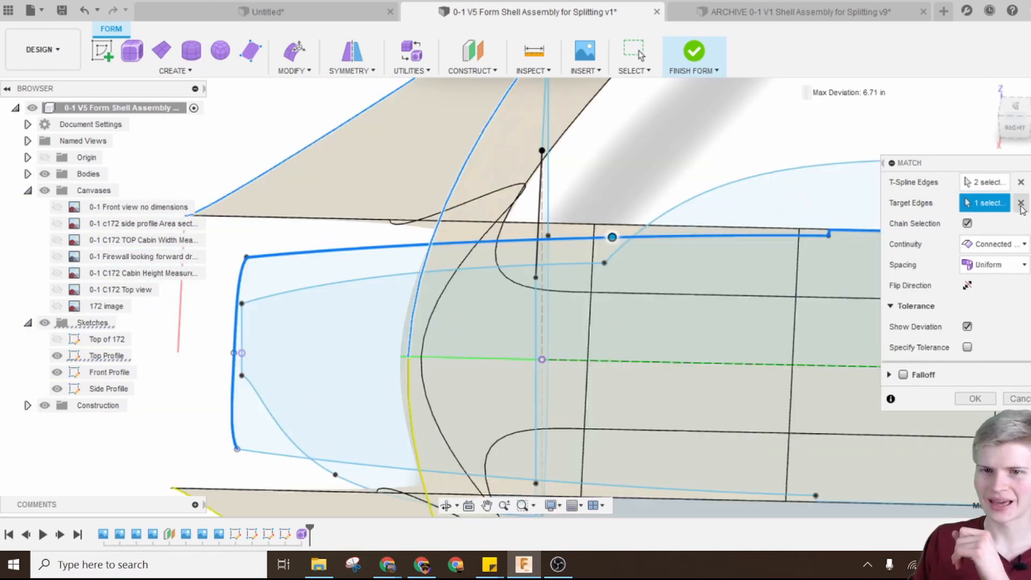
pyautogui.click(1021, 204)
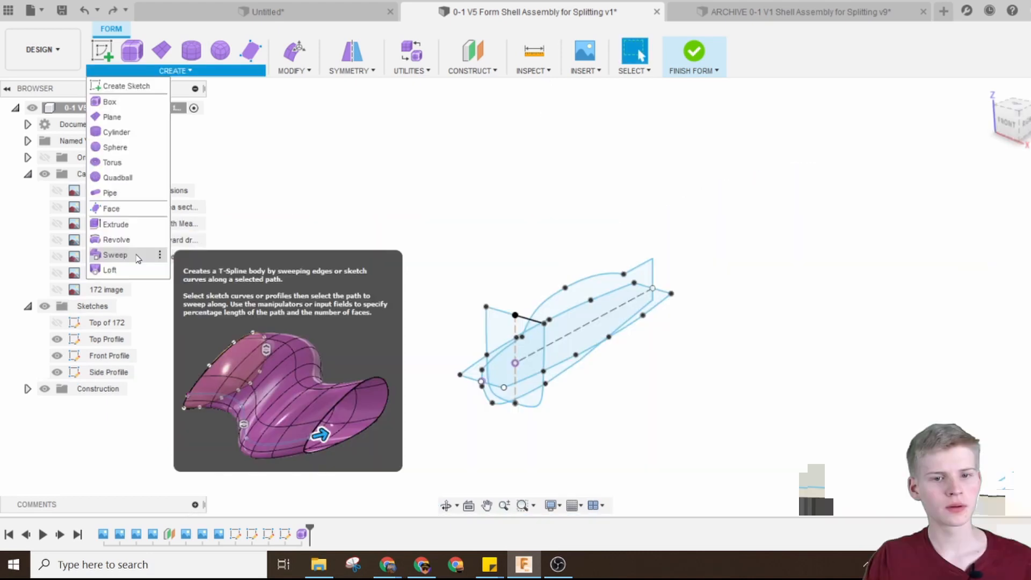
# Try to sweep the top profile along the side profile outline as a new T-spline body.
pyautogui.click(137, 253)
pyautogui.scroll(4, 460, 416)
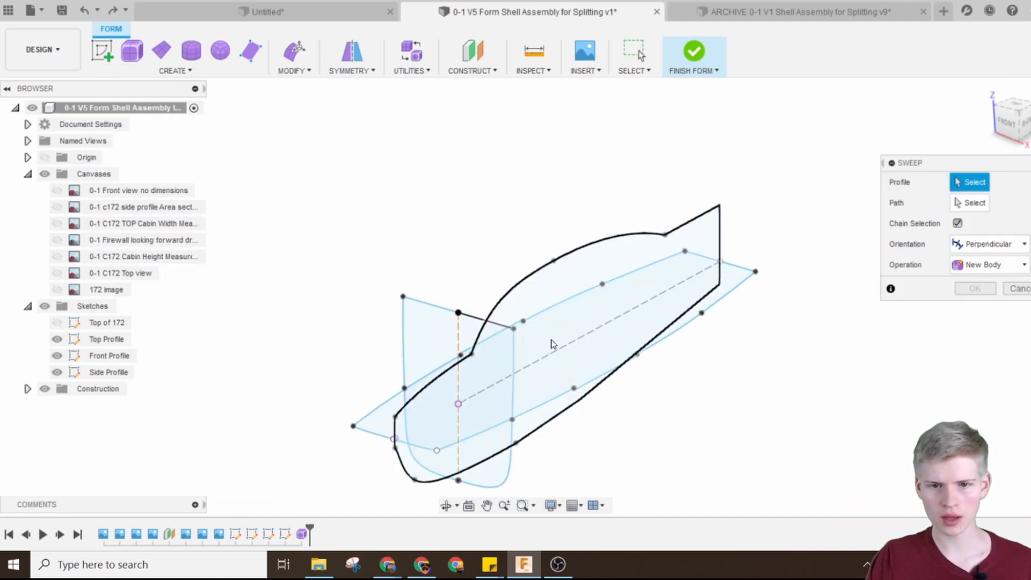
pyautogui.click(374, 417)
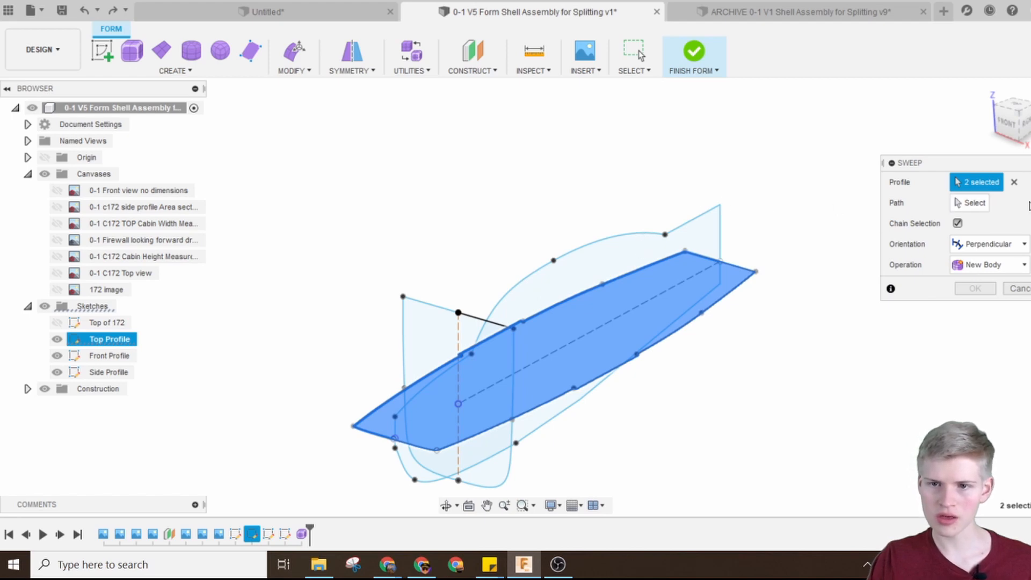
pyautogui.click(970, 202)
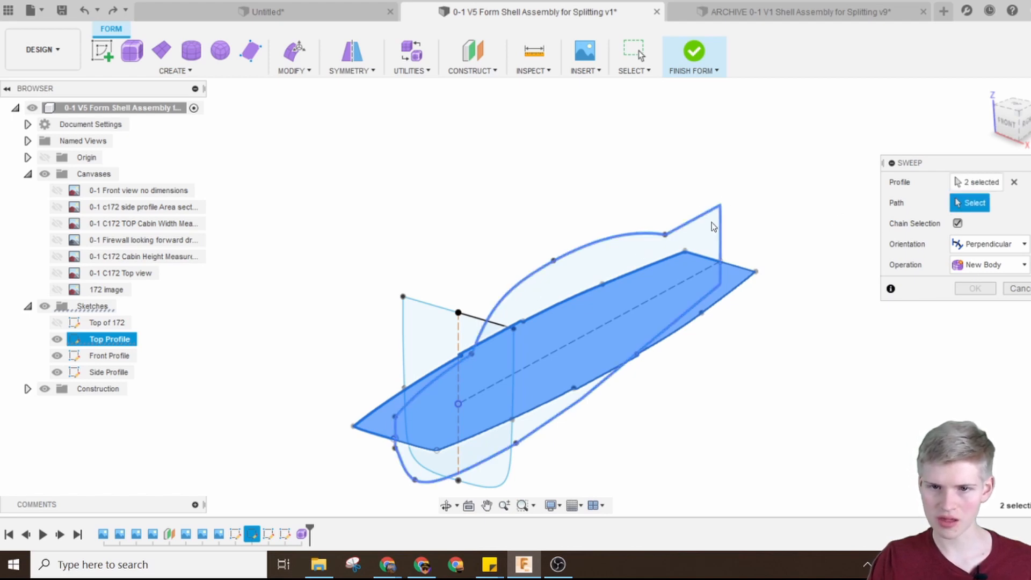
pyautogui.click(641, 241)
pyautogui.scroll(-3, 788, 289)
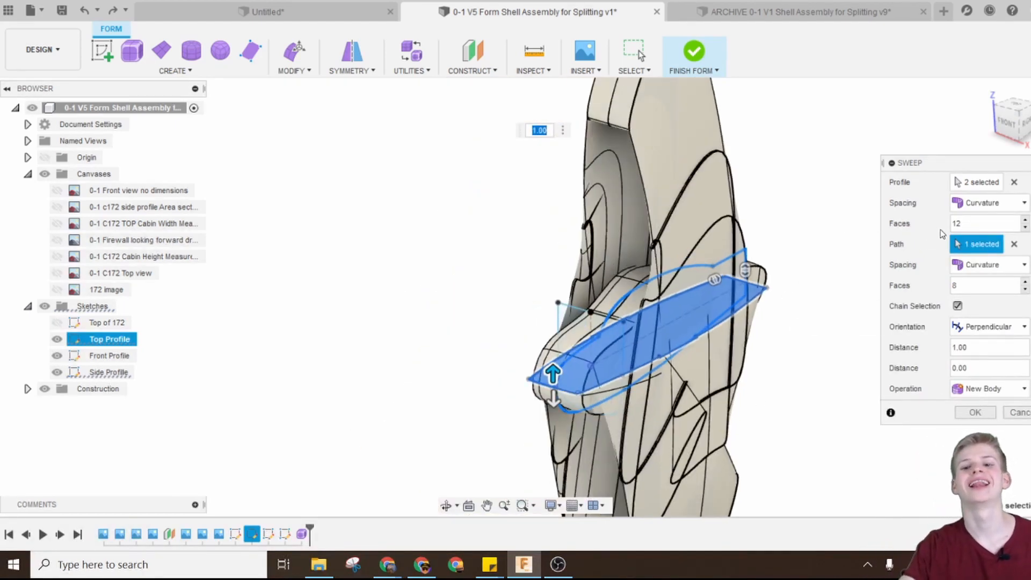
# Set the profile face spacing of the sweep to Uniform.
pyautogui.click(983, 203)
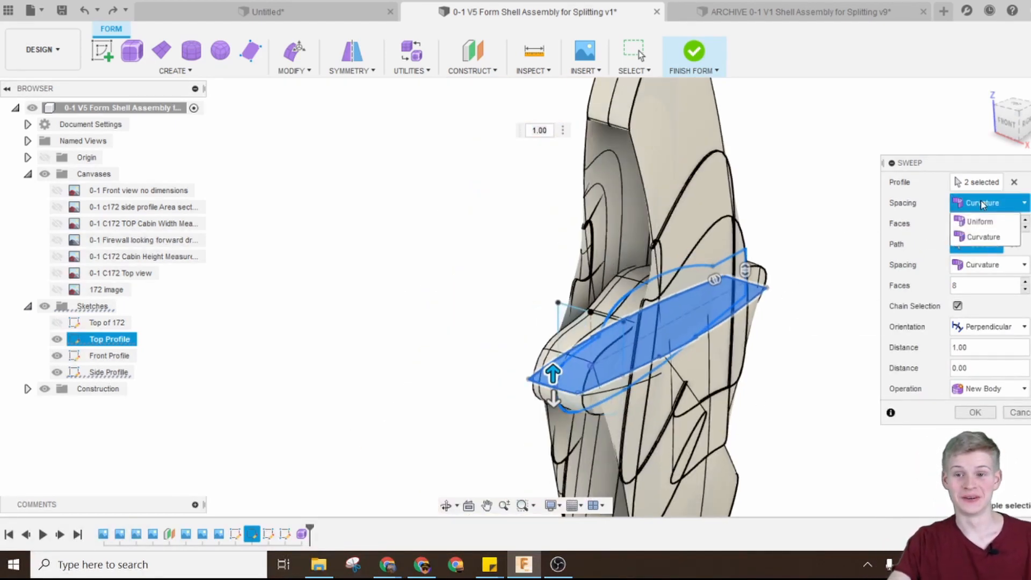
pyautogui.click(989, 201)
pyautogui.click(989, 203)
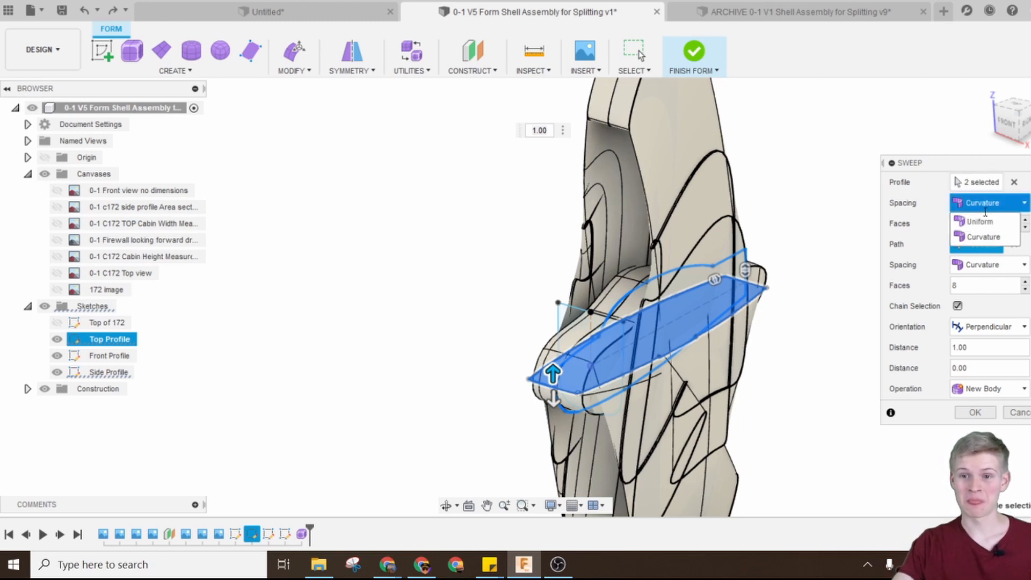
pyautogui.click(980, 222)
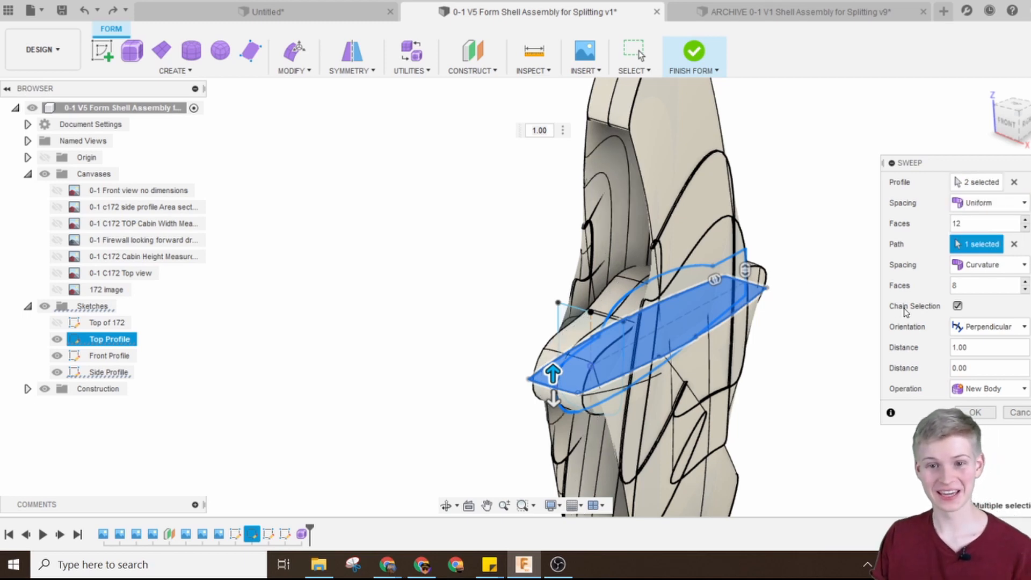
# Sweep the side profile along the top profile outline, with 8 faces for both profile and path.
pyautogui.scroll(-3, 770, 263)
pyautogui.scroll(5, 809, 305)
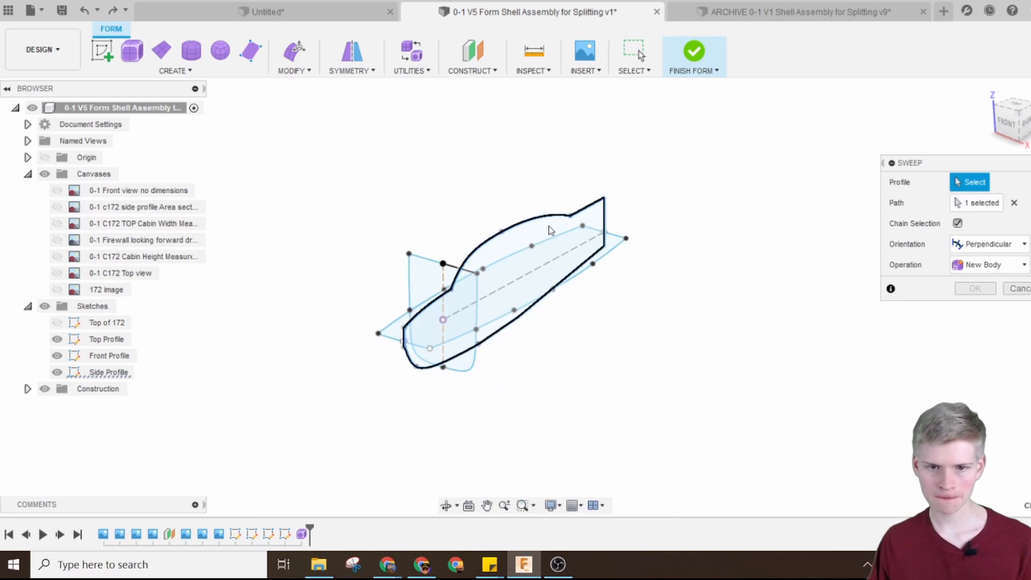
pyautogui.click(550, 230)
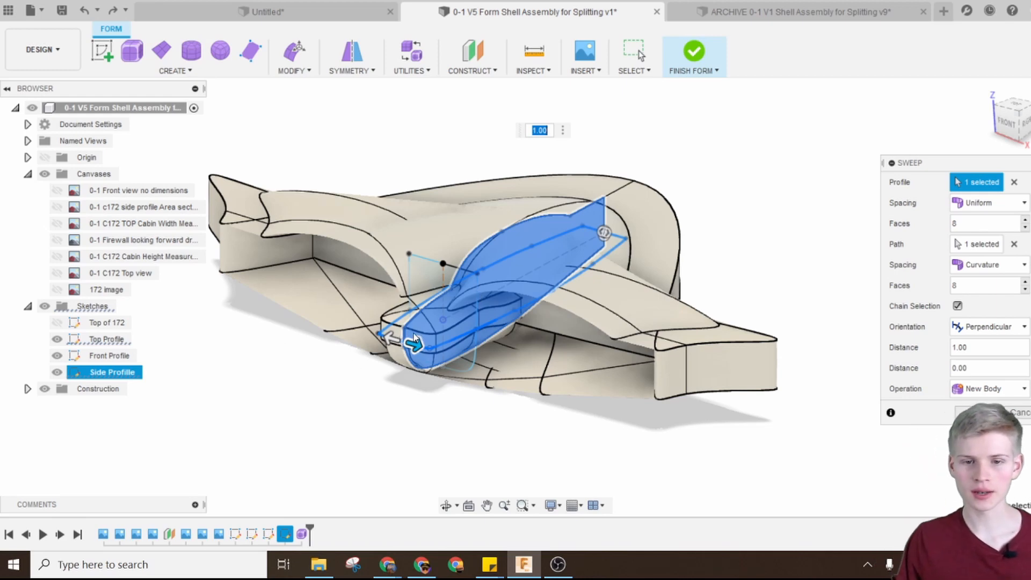
pyautogui.moveTo(458, 357); pyautogui.dragTo(408, 336)
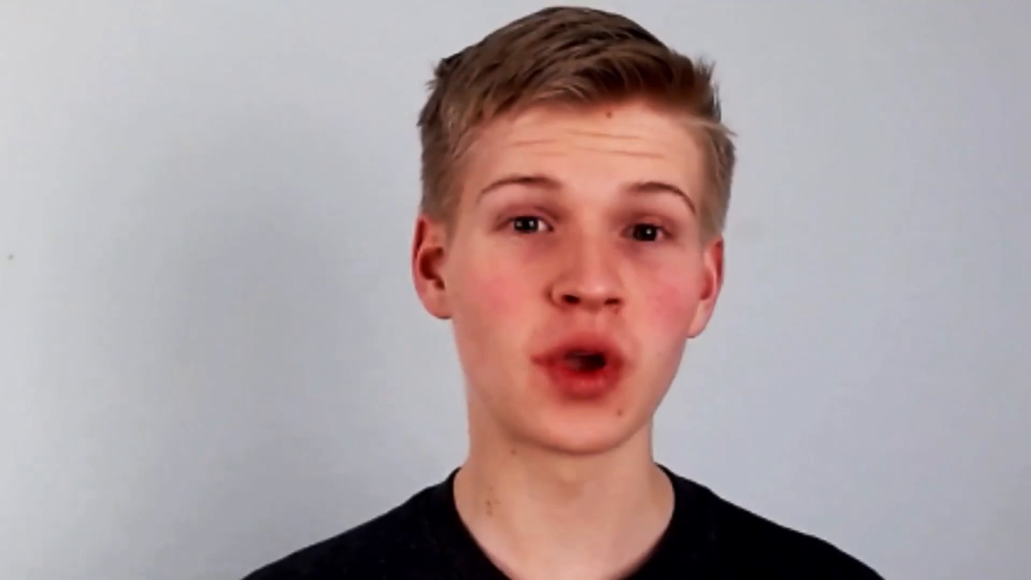